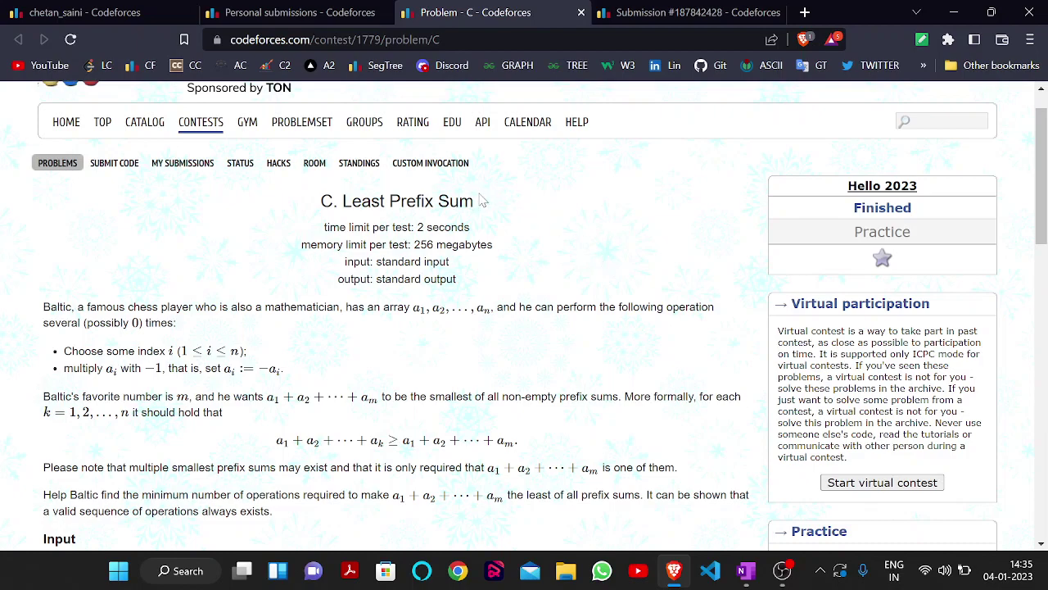
Step: Briefly highlight the problem title and the Hello 2023 contest name, then scroll the statement
{"action": "left_click_drag", "start_coordinate": [481, 200], "coordinate": [304, 219]}
{"action": "left_click", "coordinate": [622, 202]}
{"action": "left_click_drag", "start_coordinate": [934, 190], "coordinate": [839, 203]}
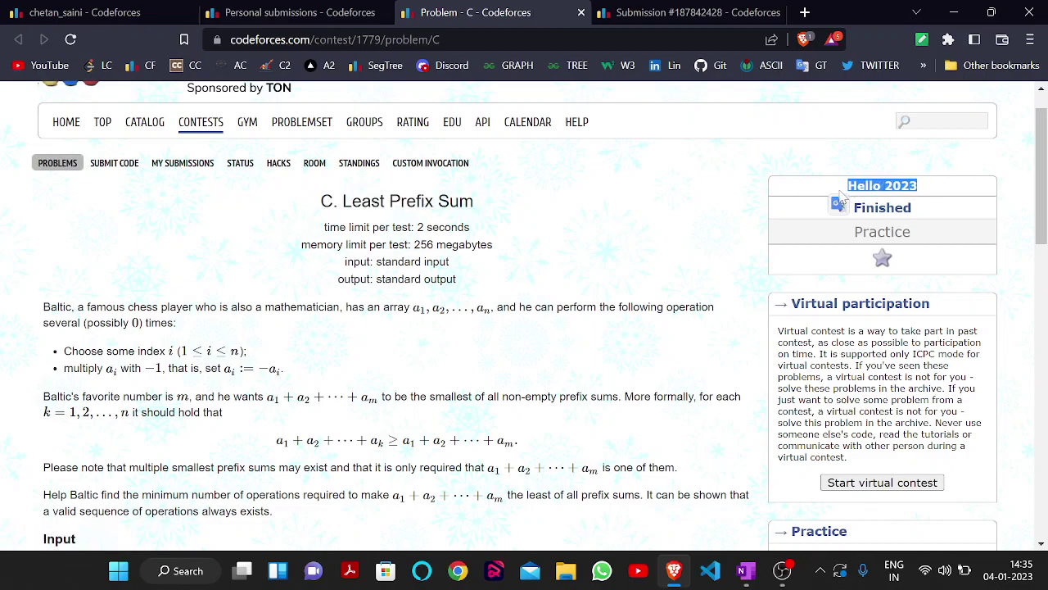
{"action": "left_click", "coordinate": [735, 238]}
{"action": "scroll", "coordinate": [734, 237], "scroll_direction": "down", "scroll_amount": 1}
{"action": "scroll", "coordinate": [735, 237], "scroll_direction": "down", "scroll_amount": 1}
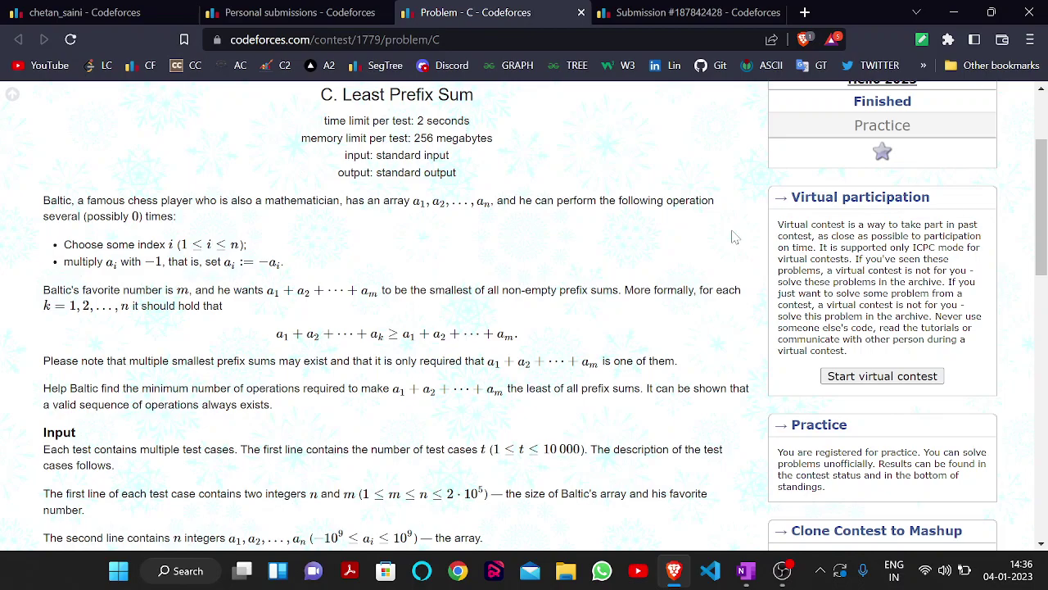
{"action": "scroll", "coordinate": [735, 237], "scroll_direction": "up", "scroll_amount": 1}
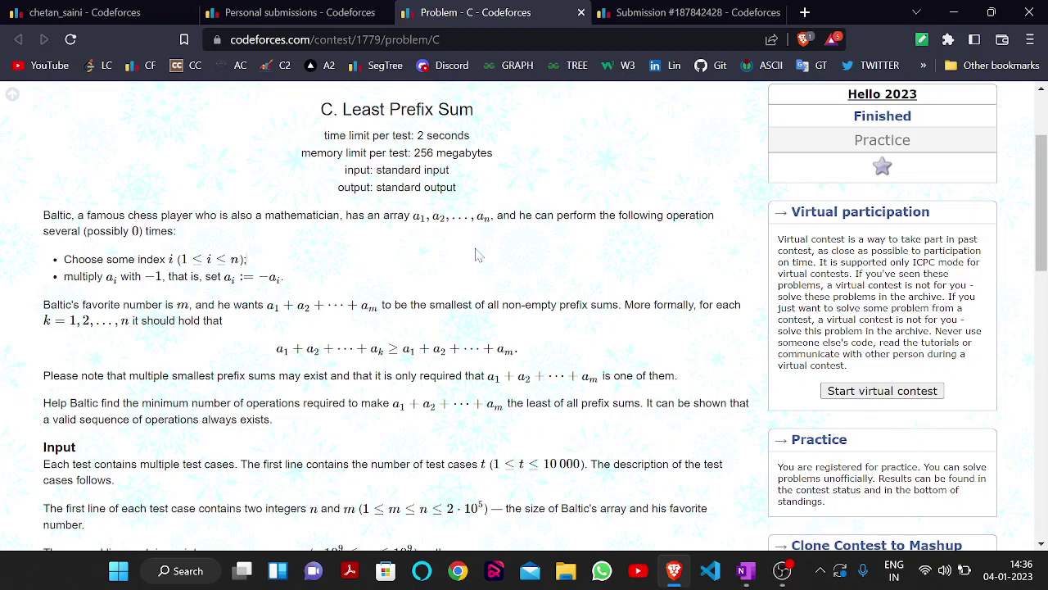
{"action": "scroll", "coordinate": [479, 255], "scroll_direction": "down", "scroll_amount": 1}
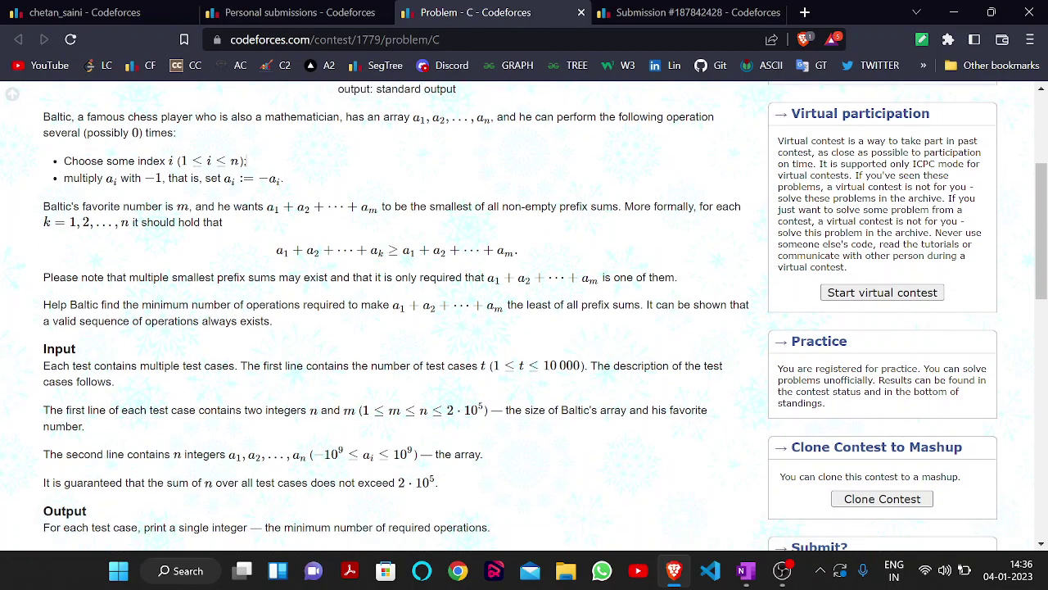
Step: Briefly highlight 'favorite number is m', 'non-empty prefix sum' and the a2 + ⋯ + ak formula
{"action": "left_click_drag", "start_coordinate": [190, 206], "coordinate": [86, 207]}
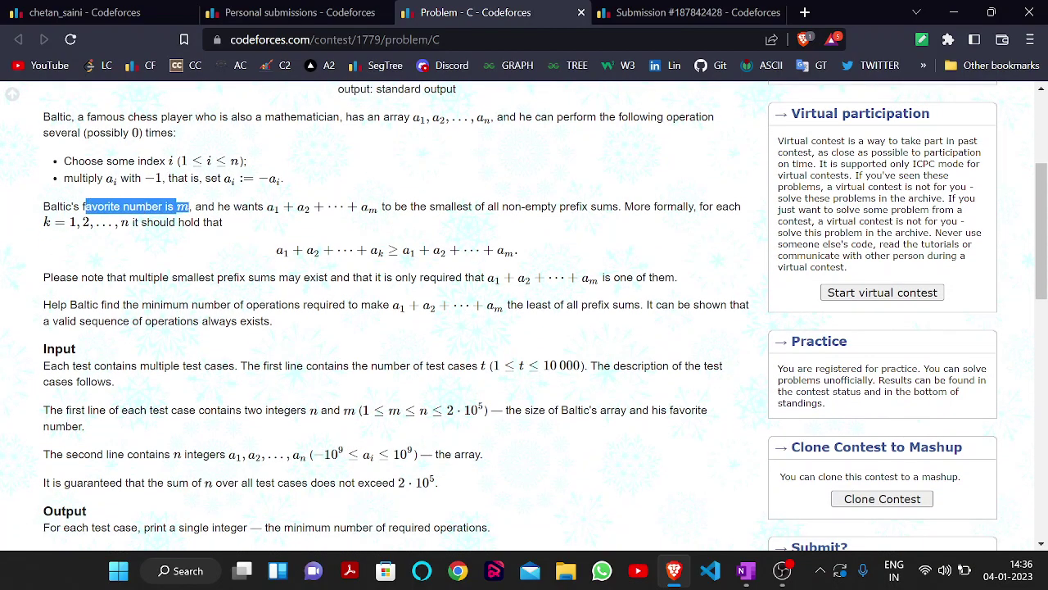
{"action": "left_click", "coordinate": [256, 206]}
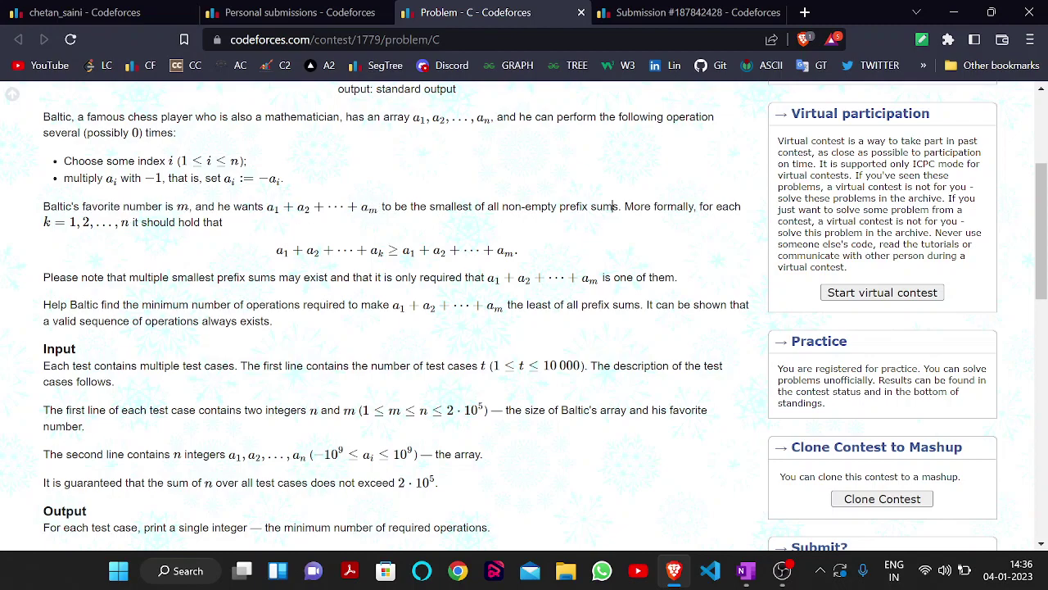
{"action": "left_click_drag", "start_coordinate": [614, 206], "coordinate": [504, 206]}
{"action": "left_click", "coordinate": [590, 239]}
{"action": "left_click_drag", "start_coordinate": [382, 251], "coordinate": [308, 257]}
{"action": "left_click", "coordinate": [309, 258]}
{"action": "scroll", "coordinate": [553, 270], "scroll_direction": "up", "scroll_amount": 1}
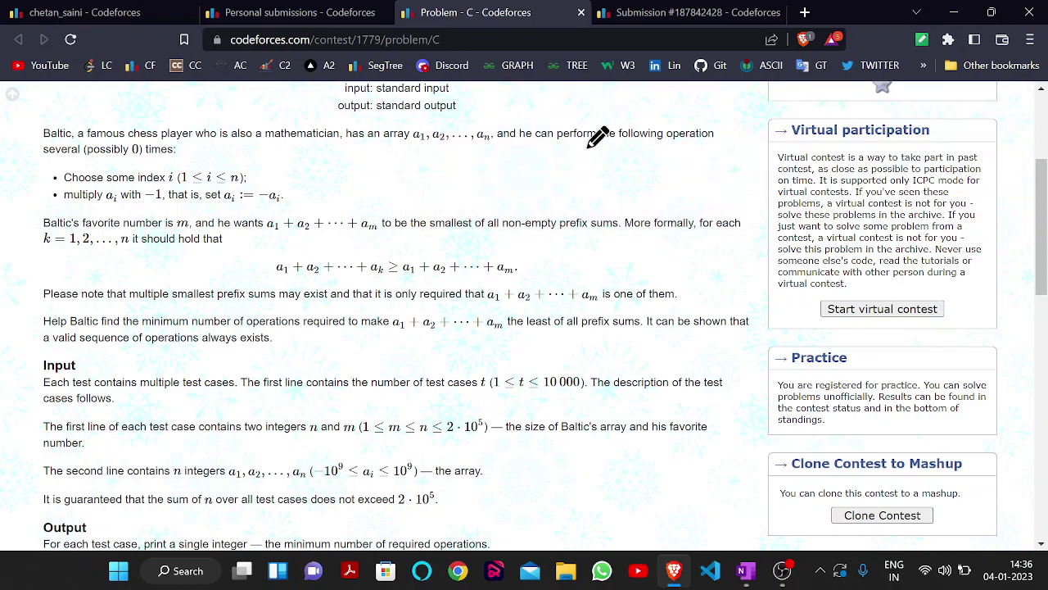
Step: Draw an ink box by the operation description, an arrow at a_m, a box with an oval, and a down arrow
{"action": "mouse_move", "coordinate": [585, 148]}
{"action": "left_mouse_down"}
{"action": "mouse_move", "coordinate": [585, 186]}
{"action": "mouse_move", "coordinate": [813, 182]}
{"action": "mouse_move", "coordinate": [888, 165]}
{"action": "mouse_move", "coordinate": [878, 138]}
{"action": "mouse_move", "coordinate": [584, 156]}
{"action": "left_mouse_up"}
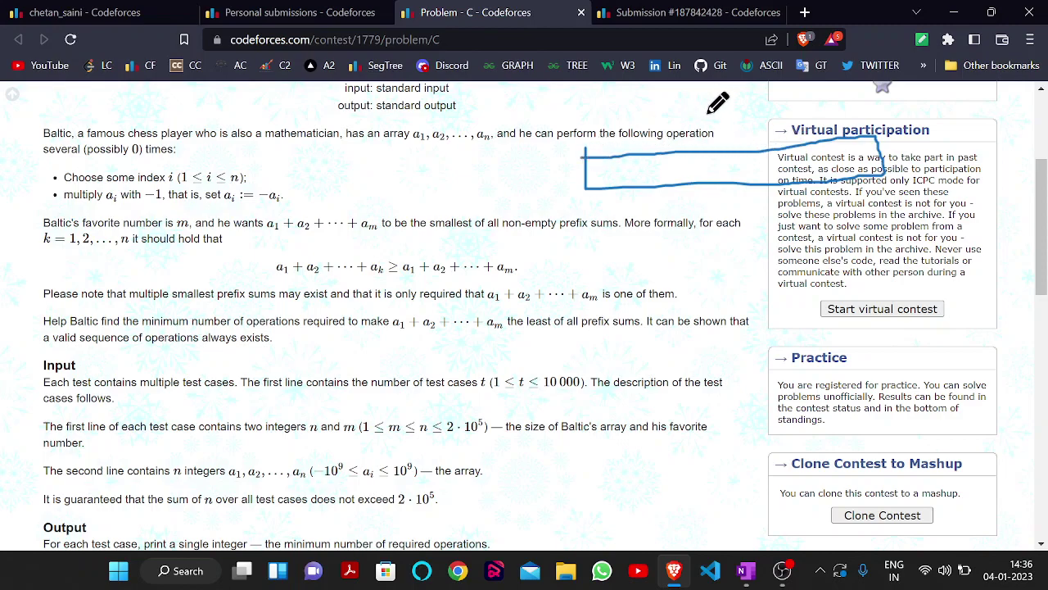
{"action": "mouse_move", "coordinate": [706, 115]}
{"action": "left_mouse_down"}
{"action": "mouse_move", "coordinate": [711, 136]}
{"action": "mouse_move", "coordinate": [720, 121]}
{"action": "mouse_move", "coordinate": [701, 84]}
{"action": "mouse_move", "coordinate": [711, 82]}
{"action": "mouse_move", "coordinate": [716, 117]}
{"action": "left_mouse_up"}
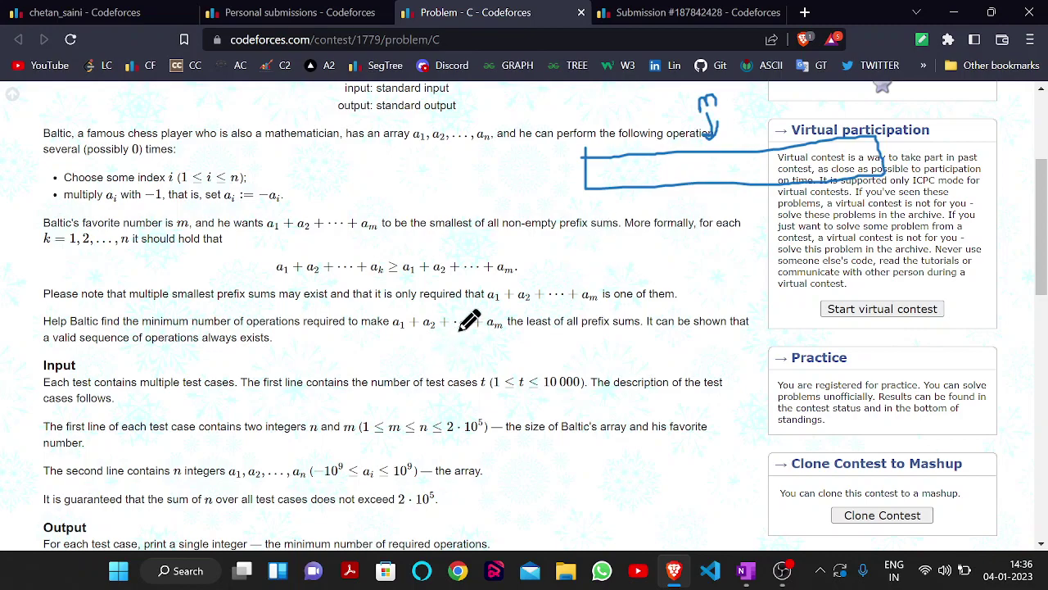
{"action": "mouse_move", "coordinate": [462, 329]}
{"action": "left_mouse_down"}
{"action": "mouse_move", "coordinate": [502, 307]}
{"action": "mouse_move", "coordinate": [509, 324]}
{"action": "left_mouse_up"}
{"action": "mouse_move", "coordinate": [598, 280]}
{"action": "left_mouse_down"}
{"action": "mouse_move", "coordinate": [598, 303]}
{"action": "mouse_move", "coordinate": [696, 321]}
{"action": "mouse_move", "coordinate": [885, 287]}
{"action": "mouse_move", "coordinate": [874, 262]}
{"action": "mouse_move", "coordinate": [603, 278]}
{"action": "left_mouse_up"}
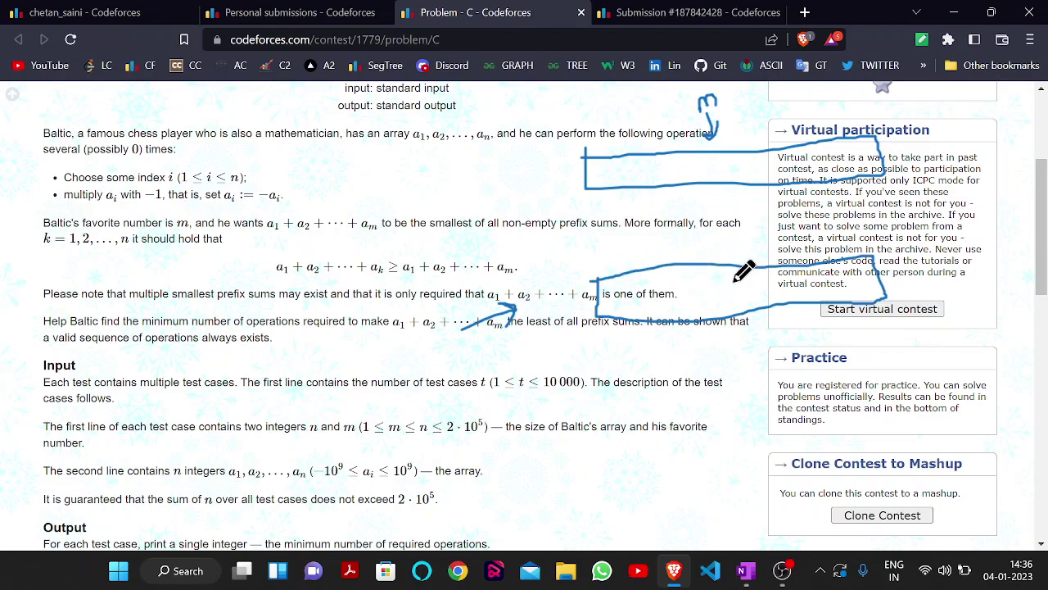
{"action": "mouse_move", "coordinate": [741, 268]}
{"action": "left_mouse_down"}
{"action": "mouse_move", "coordinate": [741, 301]}
{"action": "mouse_move", "coordinate": [730, 293]}
{"action": "mouse_move", "coordinate": [737, 343]}
{"action": "mouse_move", "coordinate": [749, 325]}
{"action": "left_mouse_up"}
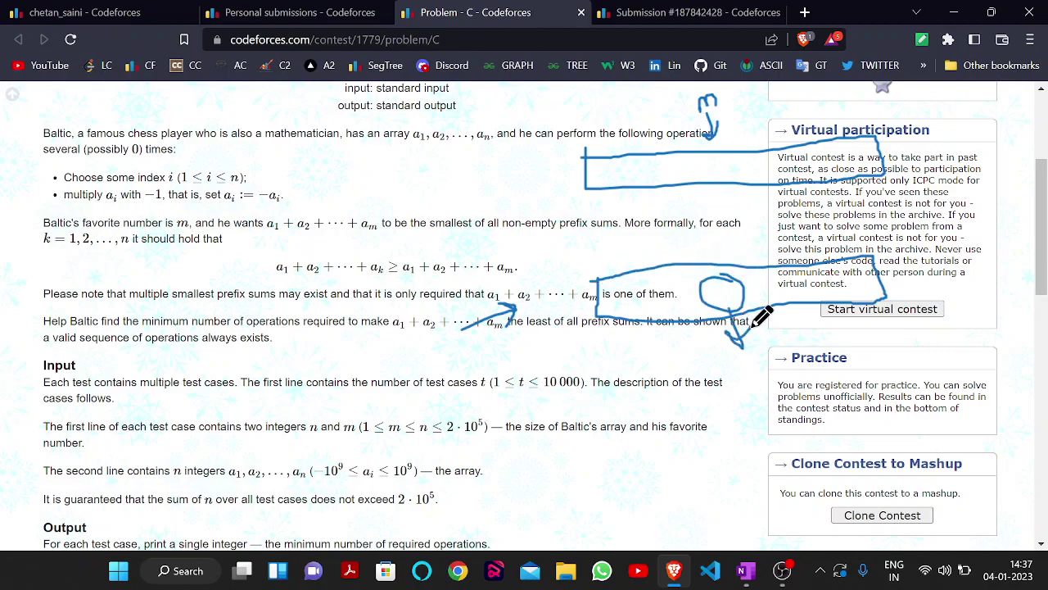
{"action": "mouse_move", "coordinate": [737, 393]}
{"action": "left_mouse_down"}
{"action": "mouse_move", "coordinate": [732, 426]}
{"action": "mouse_move", "coordinate": [741, 397]}
{"action": "mouse_move", "coordinate": [766, 405]}
{"action": "mouse_move", "coordinate": [772, 383]}
{"action": "mouse_move", "coordinate": [786, 391]}
{"action": "mouse_move", "coordinate": [793, 378]}
{"action": "mouse_move", "coordinate": [830, 401]}
{"action": "left_mouse_up"}
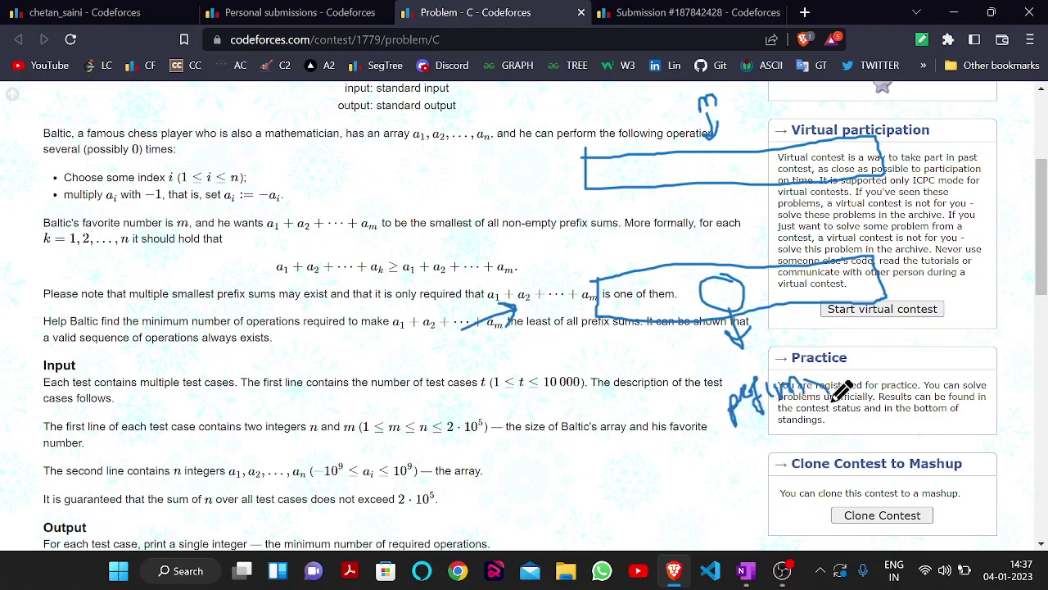
Step: Tick the inequality with a checkmark, add right-margin arrows, and loop around the handwritten 'prefix' note
{"action": "left_click_drag", "start_coordinate": [531, 271], "coordinate": [558, 254]}
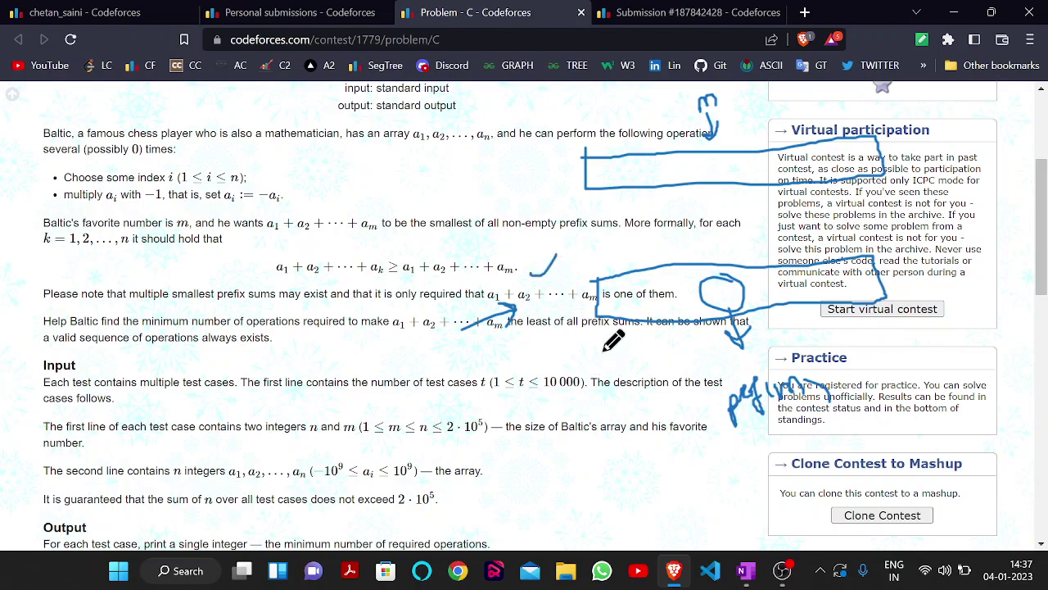
{"action": "left_click_drag", "start_coordinate": [900, 262], "coordinate": [973, 216]}
{"action": "left_click_drag", "start_coordinate": [936, 220], "coordinate": [956, 238]}
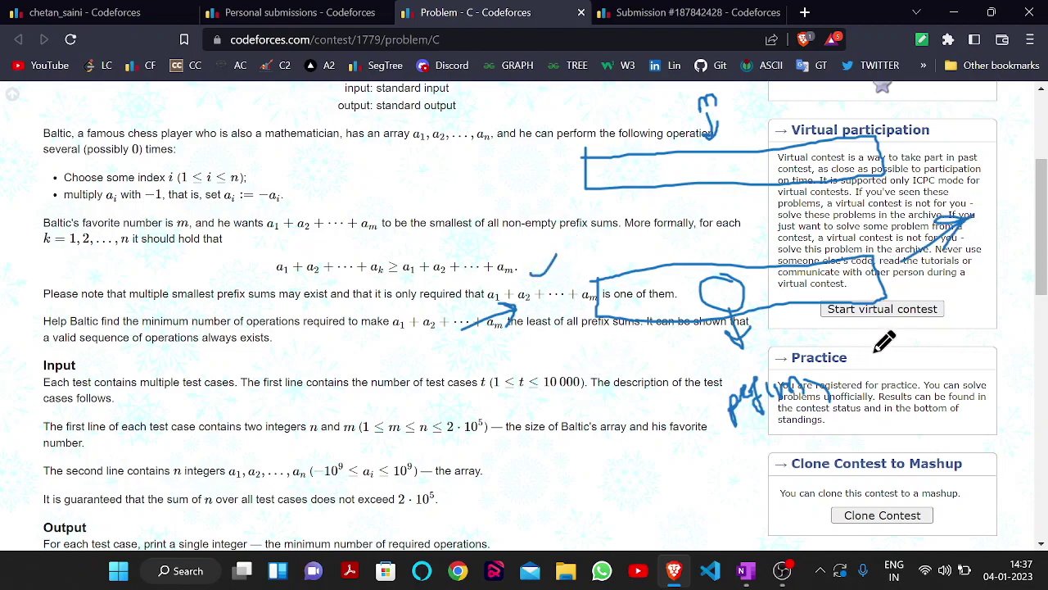
{"action": "left_click_drag", "start_coordinate": [678, 411], "coordinate": [696, 410]}
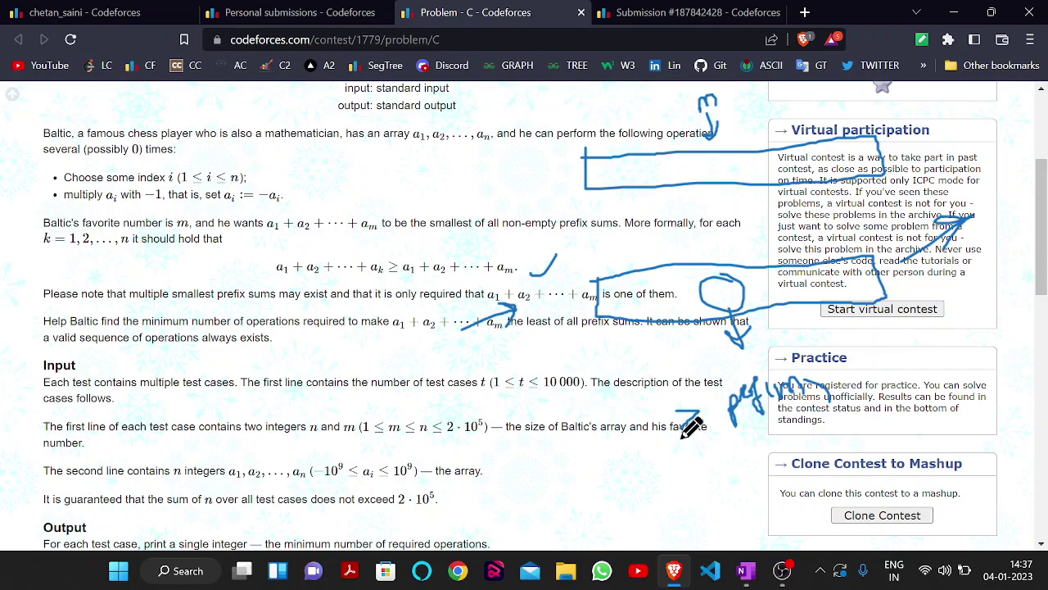
{"action": "mouse_move", "coordinate": [629, 412]}
{"action": "left_mouse_down"}
{"action": "mouse_move", "coordinate": [853, 373]}
{"action": "mouse_move", "coordinate": [677, 470]}
{"action": "mouse_move", "coordinate": [630, 408]}
{"action": "left_mouse_up"}
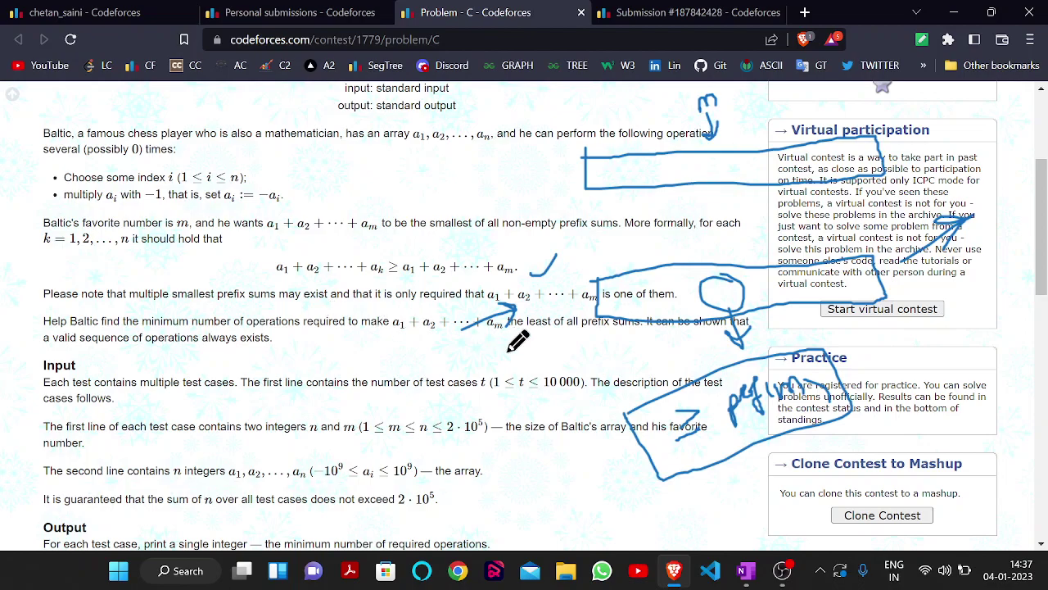
{"action": "mouse_move", "coordinate": [594, 265]}
{"action": "left_mouse_down"}
{"action": "mouse_move", "coordinate": [622, 265]}
{"action": "mouse_move", "coordinate": [614, 274]}
{"action": "left_mouse_up"}
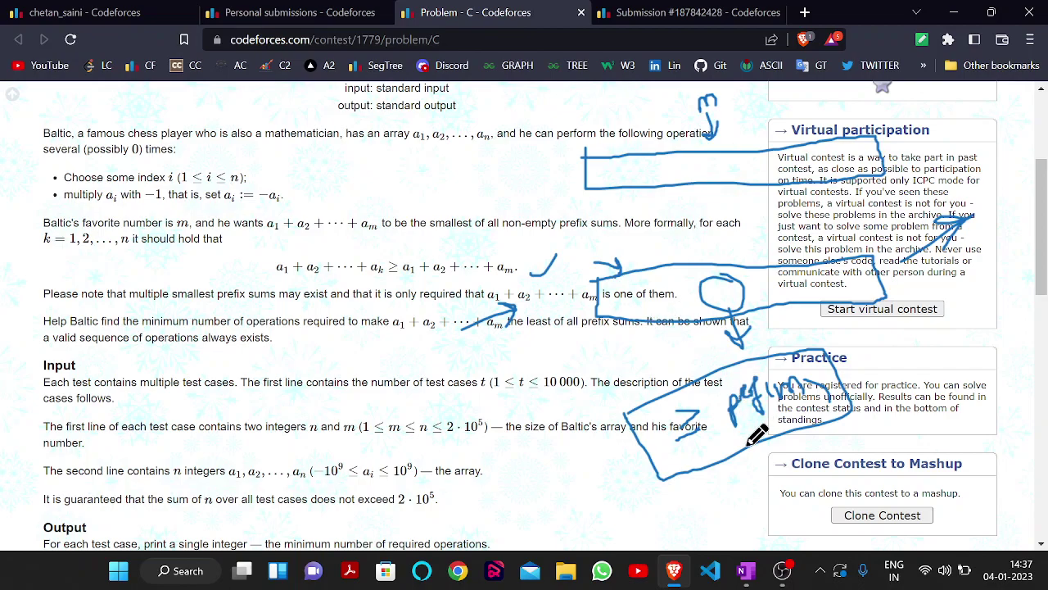
{"action": "left_click_drag", "start_coordinate": [746, 446], "coordinate": [818, 425]}
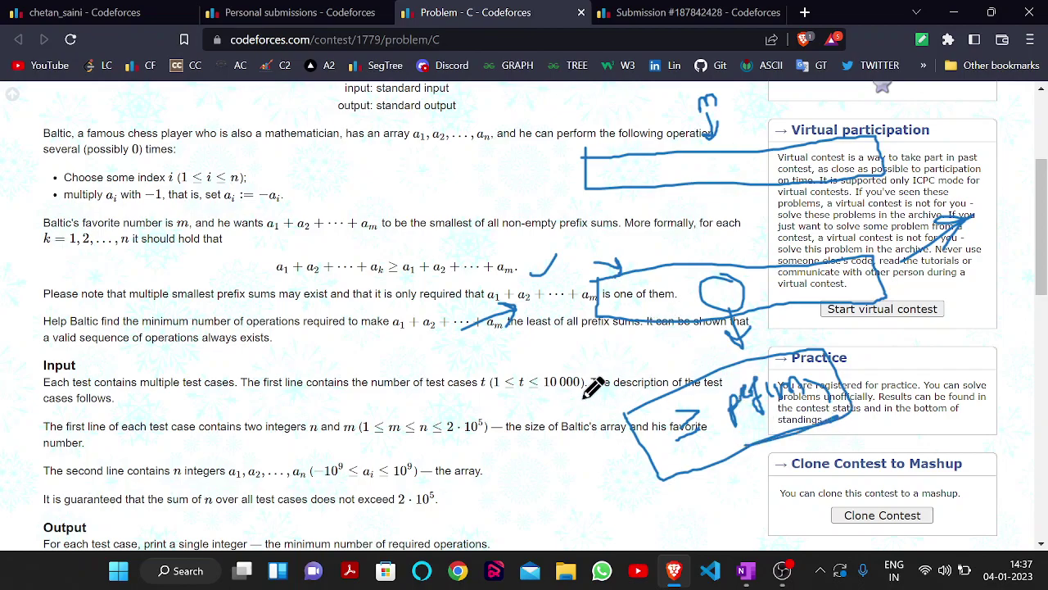
Step: Underline 'It can be shown that' and the Input heading in ink
{"action": "scroll", "coordinate": [595, 377], "scroll_direction": "down", "scroll_amount": 1}
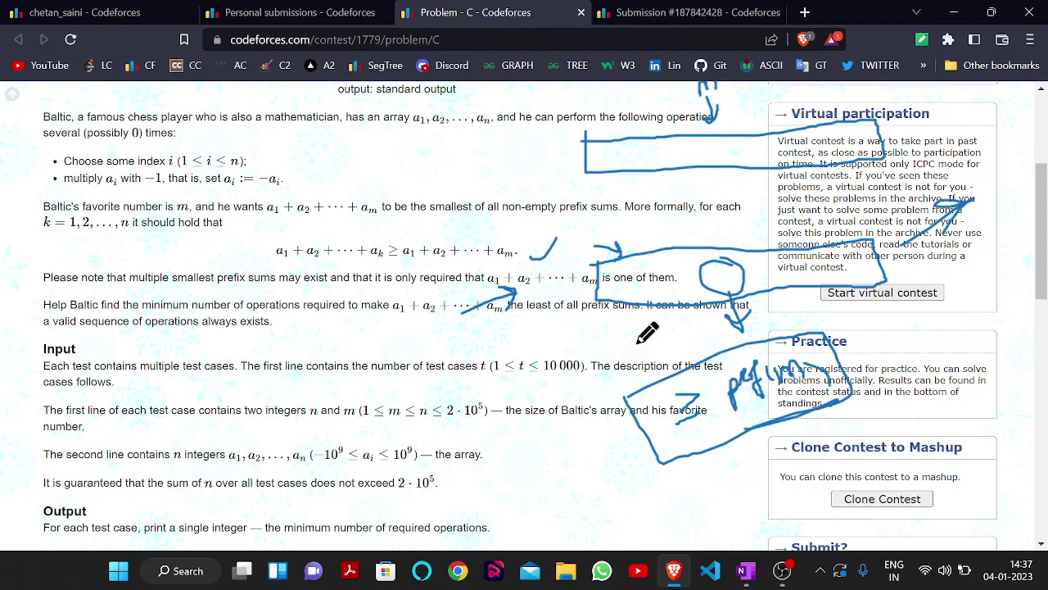
{"action": "left_click_drag", "start_coordinate": [758, 321], "coordinate": [645, 322]}
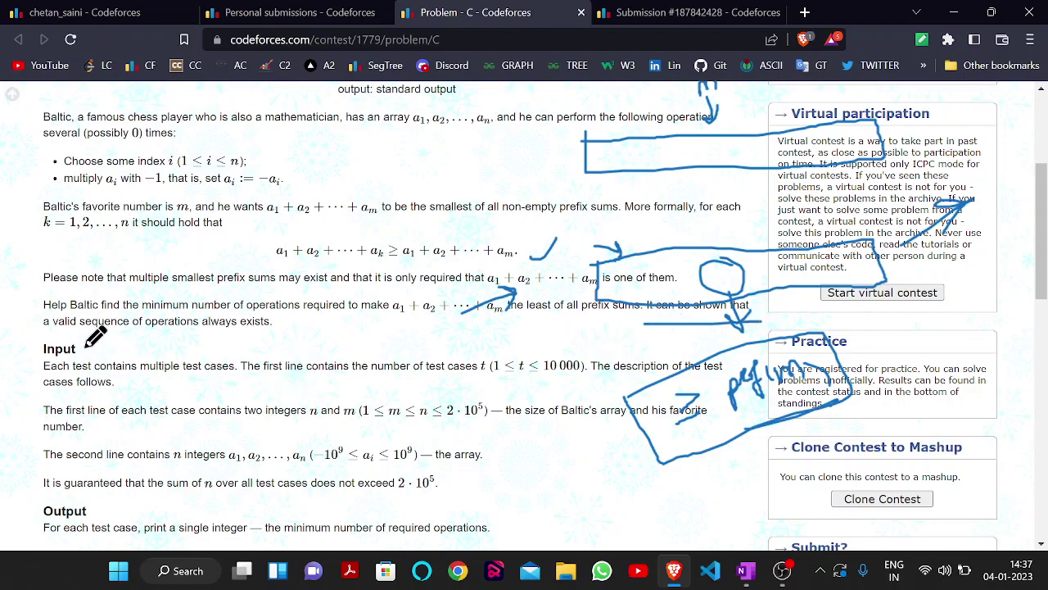
{"action": "left_click_drag", "start_coordinate": [55, 336], "coordinate": [147, 347]}
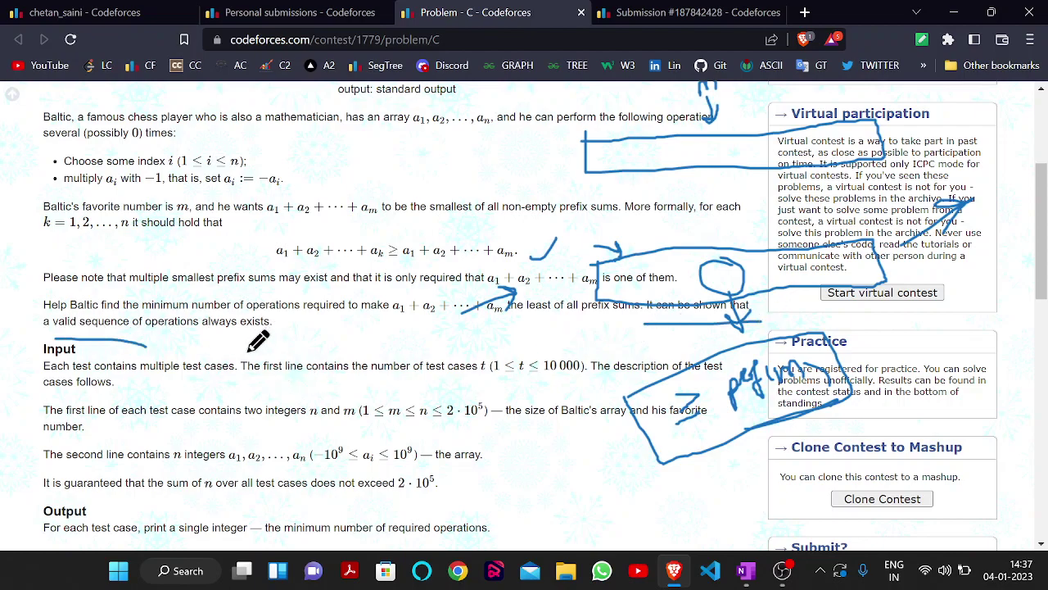
{"action": "left_click_drag", "start_coordinate": [203, 276], "coordinate": [262, 238]}
{"action": "scroll", "coordinate": [256, 246], "scroll_direction": "up", "scroll_amount": 1}
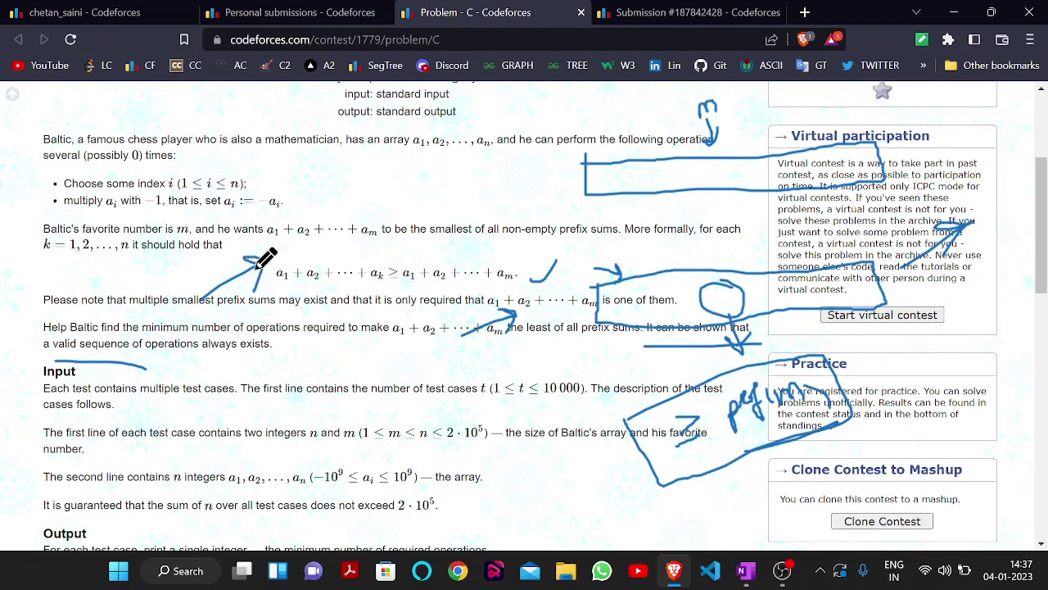
{"action": "scroll", "coordinate": [264, 259], "scroll_direction": "up", "scroll_amount": 3}
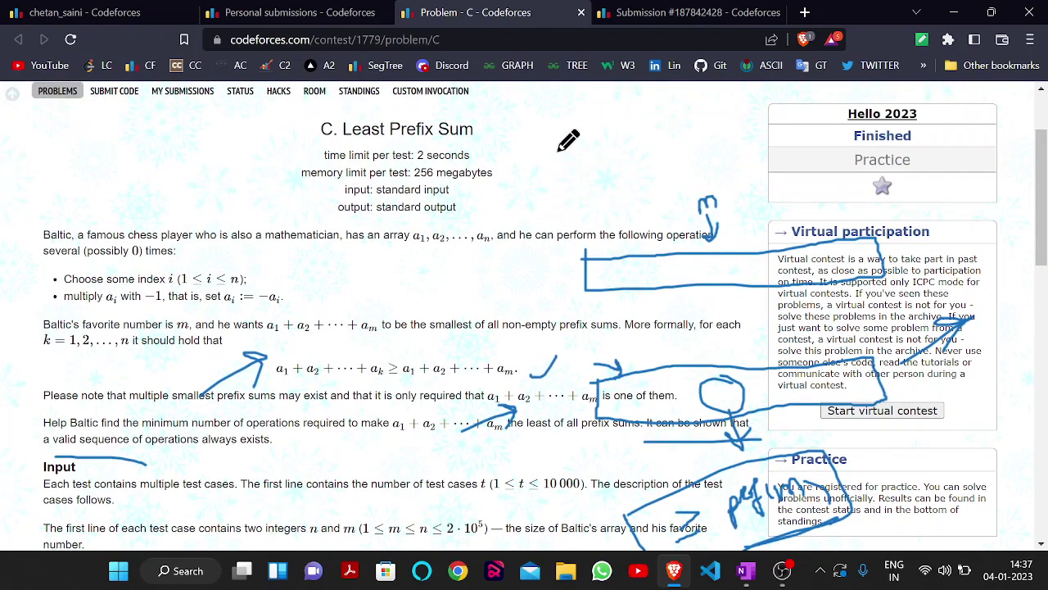
Step: Draw a curved arrow, a hooked line and a curving line beside the title, plus a small ellipse near the box
{"action": "mouse_move", "coordinate": [557, 151]}
{"action": "left_mouse_down"}
{"action": "mouse_move", "coordinate": [606, 164]}
{"action": "mouse_move", "coordinate": [578, 211]}
{"action": "mouse_move", "coordinate": [698, 175]}
{"action": "mouse_move", "coordinate": [688, 187]}
{"action": "left_mouse_up"}
{"action": "mouse_move", "coordinate": [636, 222]}
{"action": "left_mouse_down"}
{"action": "mouse_move", "coordinate": [649, 212]}
{"action": "mouse_move", "coordinate": [620, 232]}
{"action": "mouse_move", "coordinate": [656, 215]}
{"action": "left_mouse_up"}
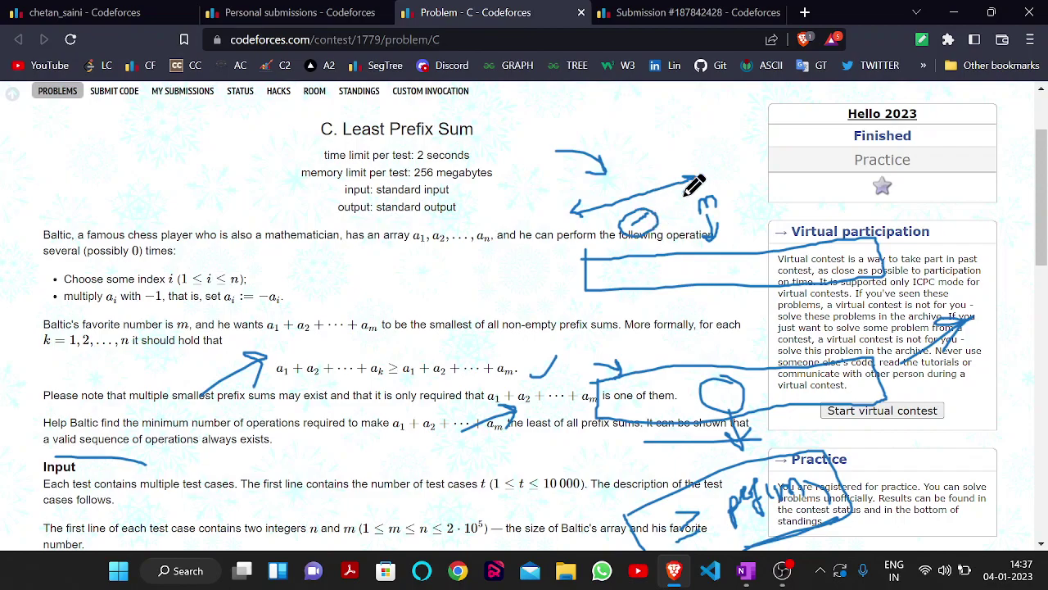
{"action": "mouse_move", "coordinate": [721, 169]}
{"action": "left_mouse_down"}
{"action": "mouse_move", "coordinate": [709, 175]}
{"action": "mouse_move", "coordinate": [839, 144]}
{"action": "mouse_move", "coordinate": [825, 141]}
{"action": "mouse_move", "coordinate": [828, 152]}
{"action": "mouse_move", "coordinate": [759, 140]}
{"action": "mouse_move", "coordinate": [778, 123]}
{"action": "mouse_move", "coordinate": [766, 159]}
{"action": "mouse_move", "coordinate": [782, 116]}
{"action": "left_mouse_up"}
{"action": "scroll", "coordinate": [724, 264], "scroll_direction": "down", "scroll_amount": 1}
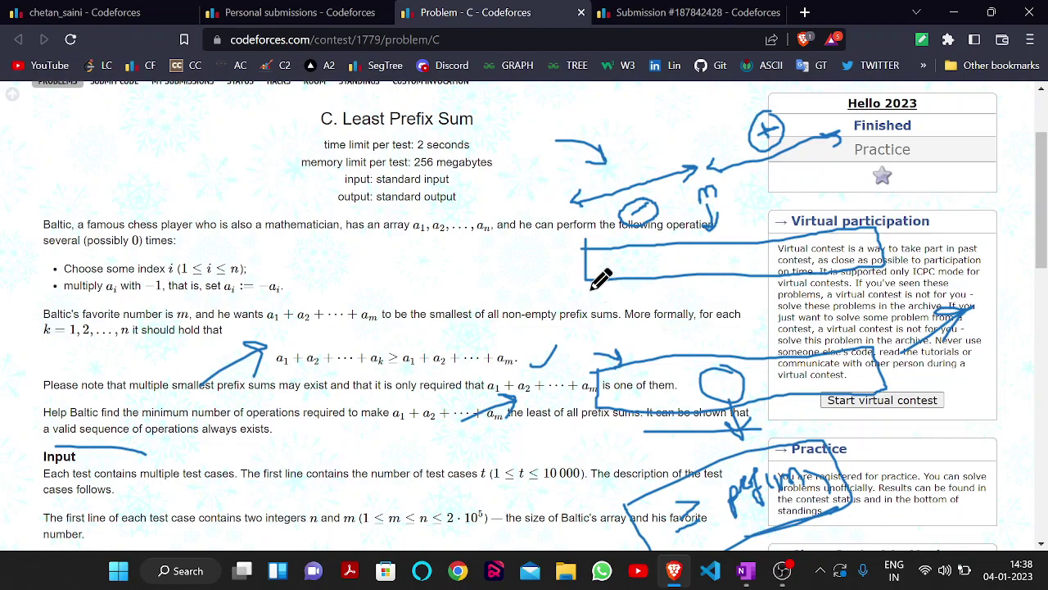
{"action": "left_click_drag", "start_coordinate": [588, 284], "coordinate": [720, 341]}
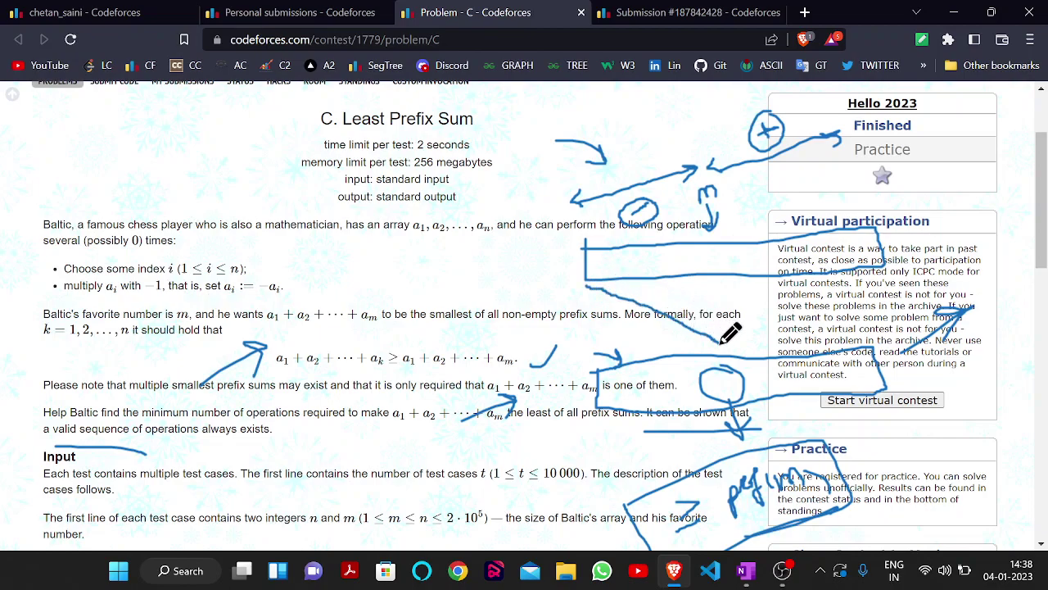
{"action": "left_click_drag", "start_coordinate": [721, 341], "coordinate": [829, 279]}
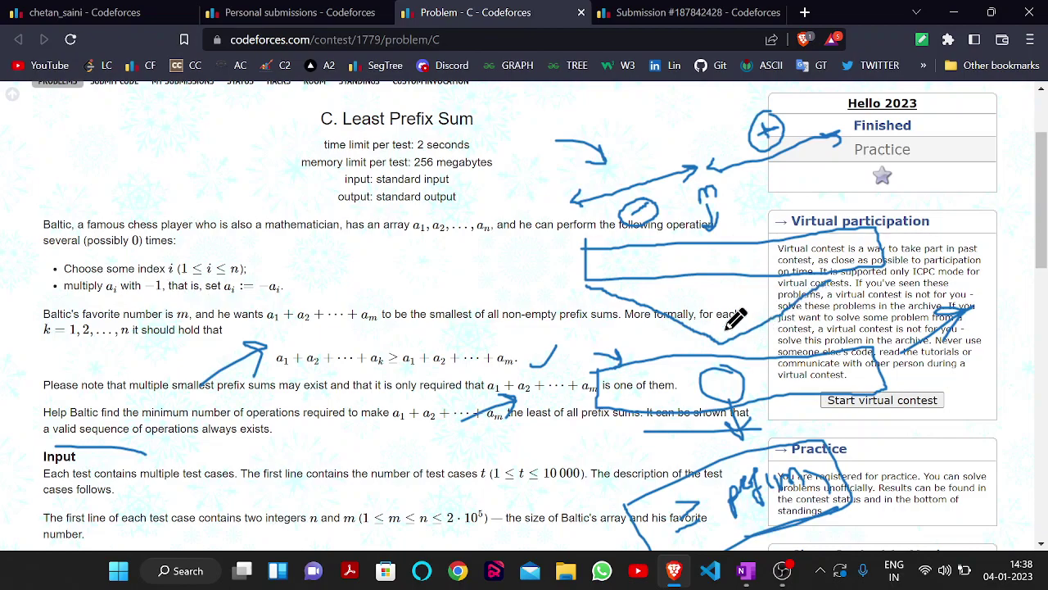
{"action": "mouse_move", "coordinate": [735, 319]}
{"action": "left_mouse_down"}
{"action": "mouse_move", "coordinate": [741, 332]}
{"action": "mouse_move", "coordinate": [725, 323]}
{"action": "left_mouse_up"}
Step: Scroll down to the example tests and back up to the statement
{"action": "scroll", "coordinate": [742, 360], "scroll_direction": "down", "scroll_amount": 1}
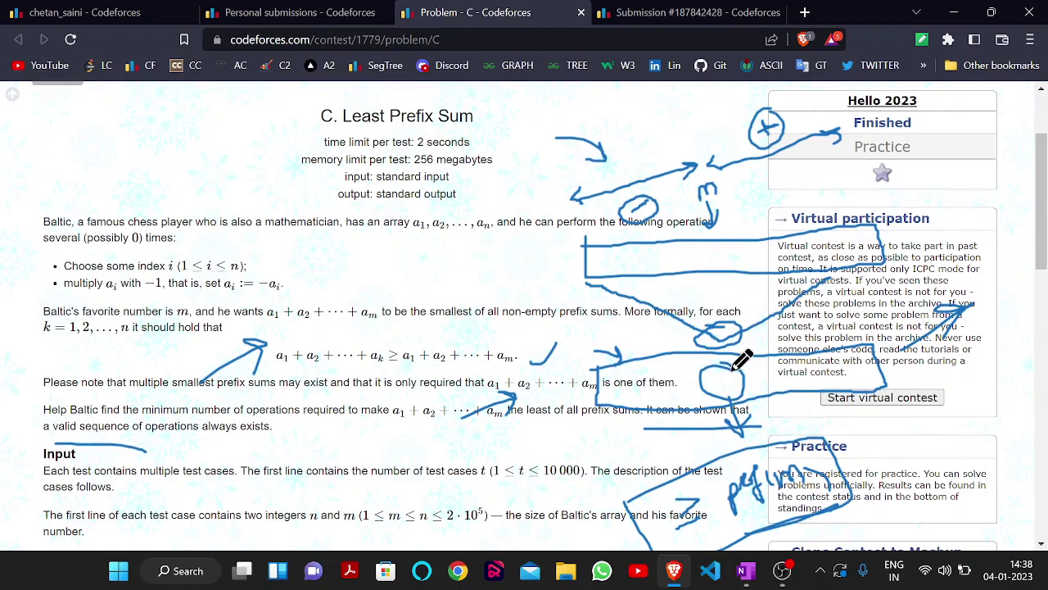
{"action": "scroll", "coordinate": [742, 491], "scroll_direction": "down", "scroll_amount": 1}
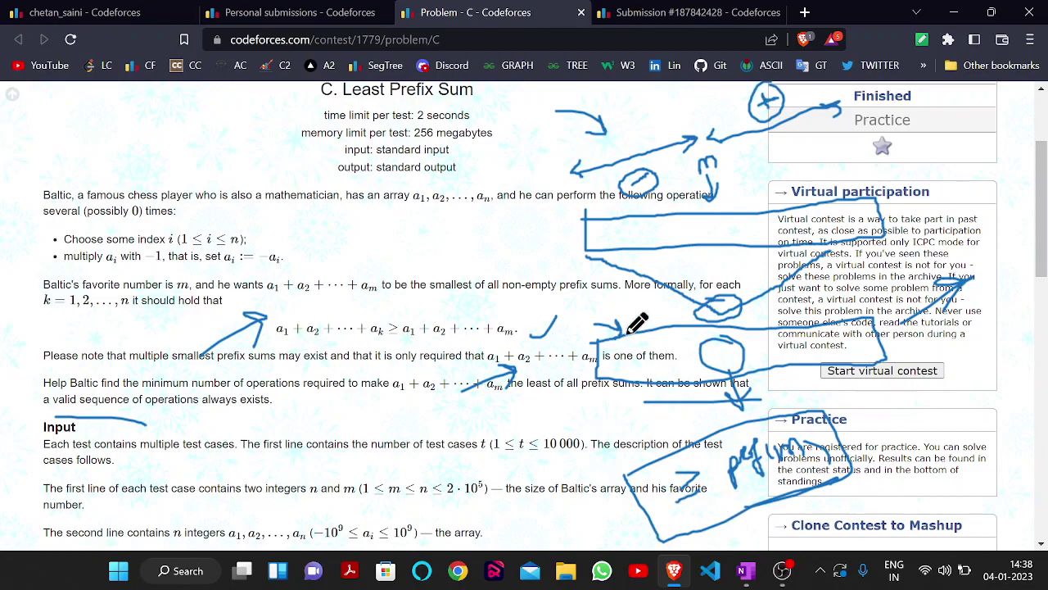
{"action": "scroll", "coordinate": [625, 292], "scroll_direction": "down", "scroll_amount": 1}
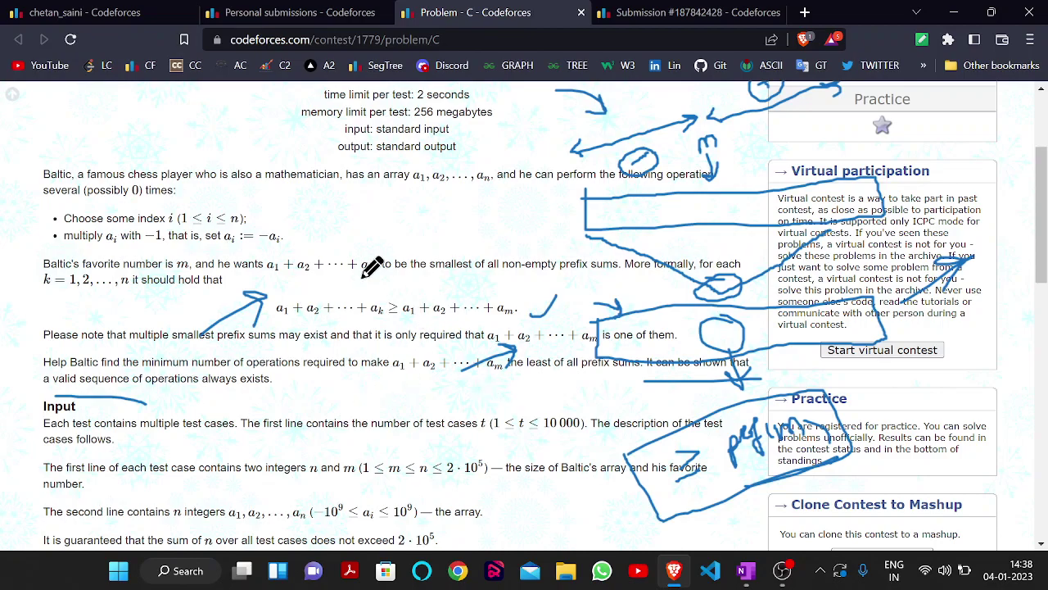
{"action": "scroll", "coordinate": [463, 284], "scroll_direction": "up", "scroll_amount": 1}
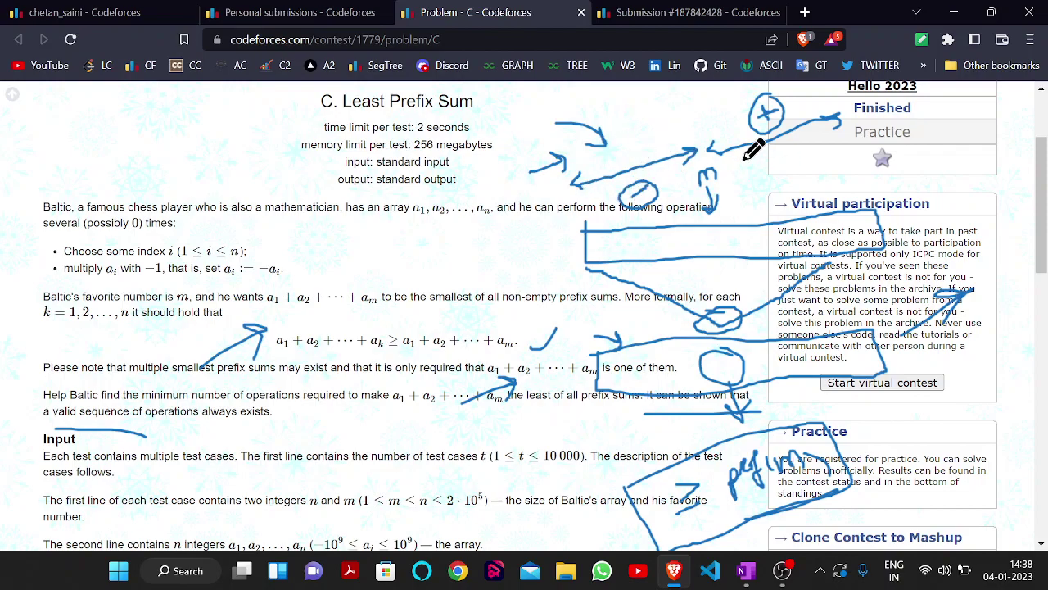
{"action": "scroll", "coordinate": [770, 155], "scroll_direction": "up", "scroll_amount": 1}
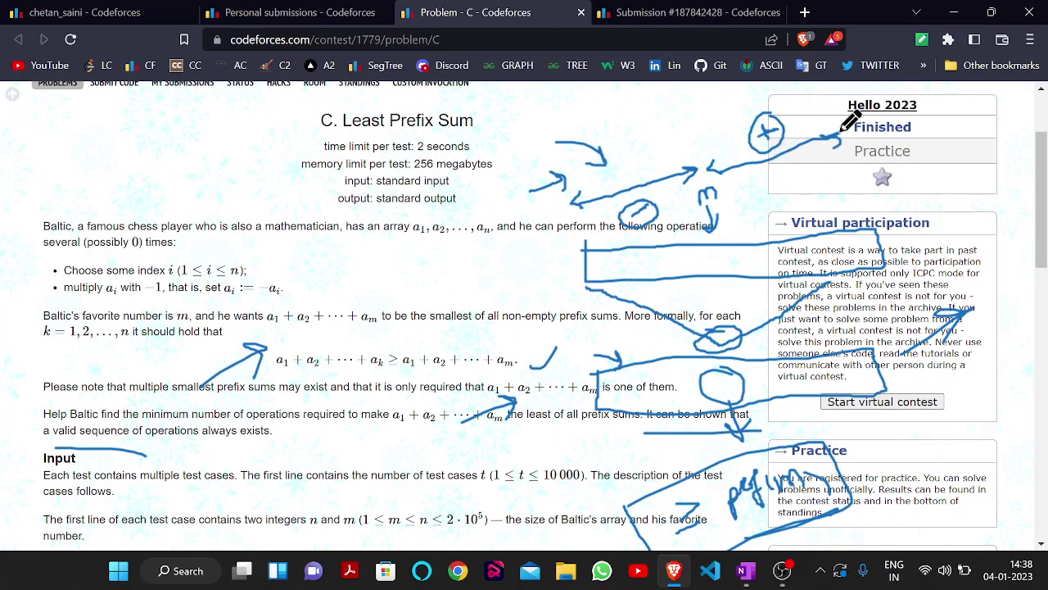
{"action": "scroll", "coordinate": [690, 199], "scroll_direction": "down", "scroll_amount": 2}
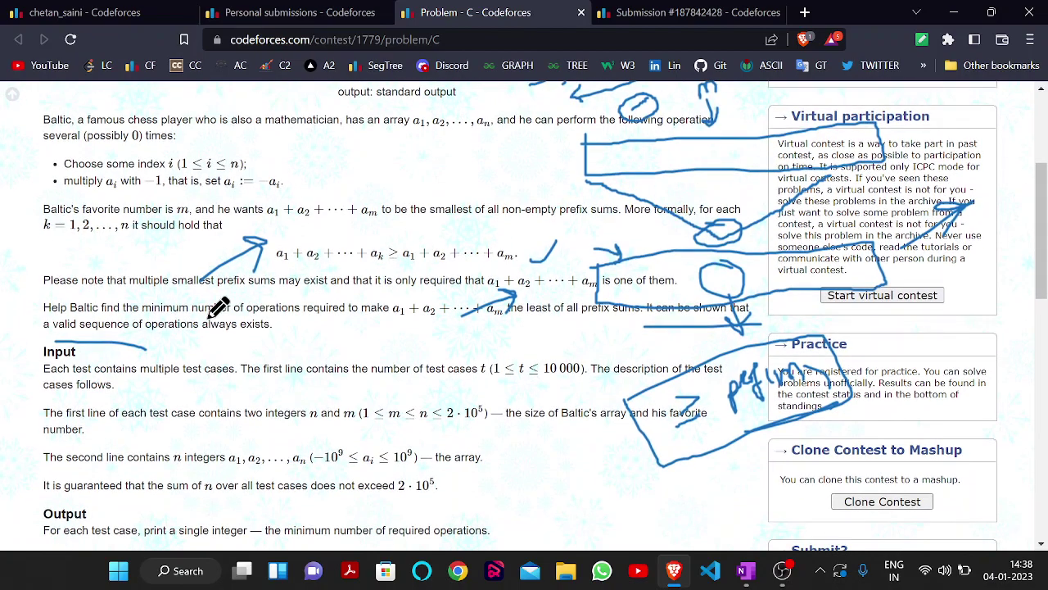
{"action": "scroll", "coordinate": [274, 297], "scroll_direction": "up", "scroll_amount": 2}
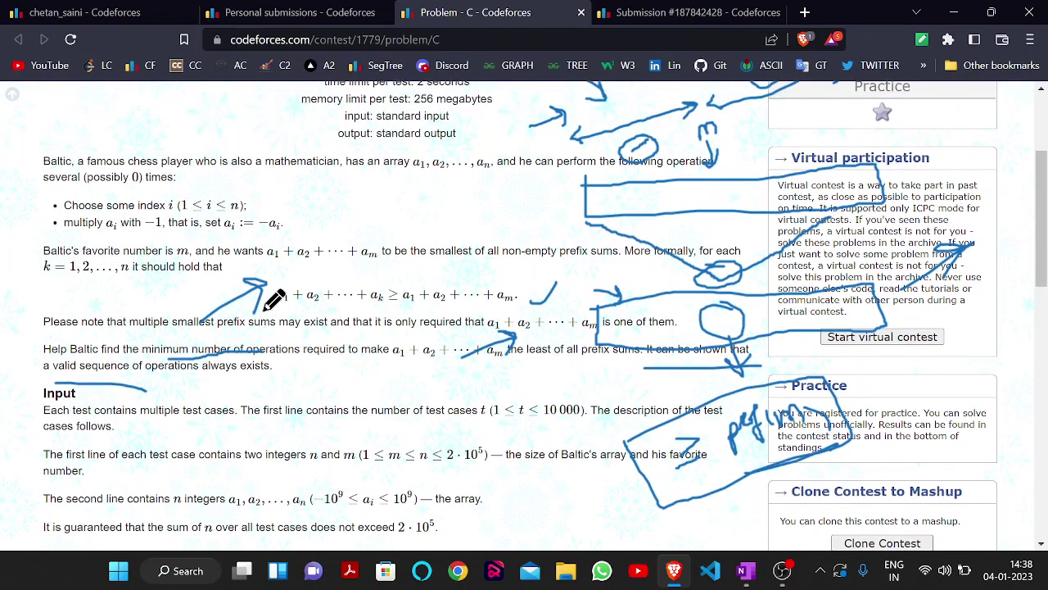
{"action": "scroll", "coordinate": [273, 297], "scroll_direction": "up", "scroll_amount": 1}
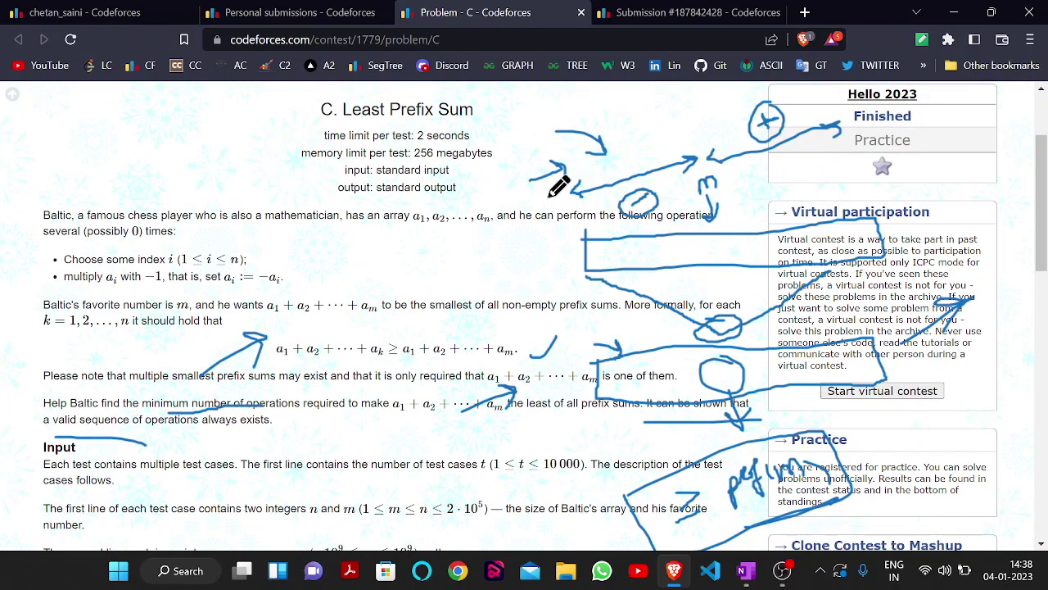
Step: Add a downward arrow near the problem header and a hook mark beside the contest name
{"action": "left_click_drag", "start_coordinate": [622, 129], "coordinate": [637, 149]}
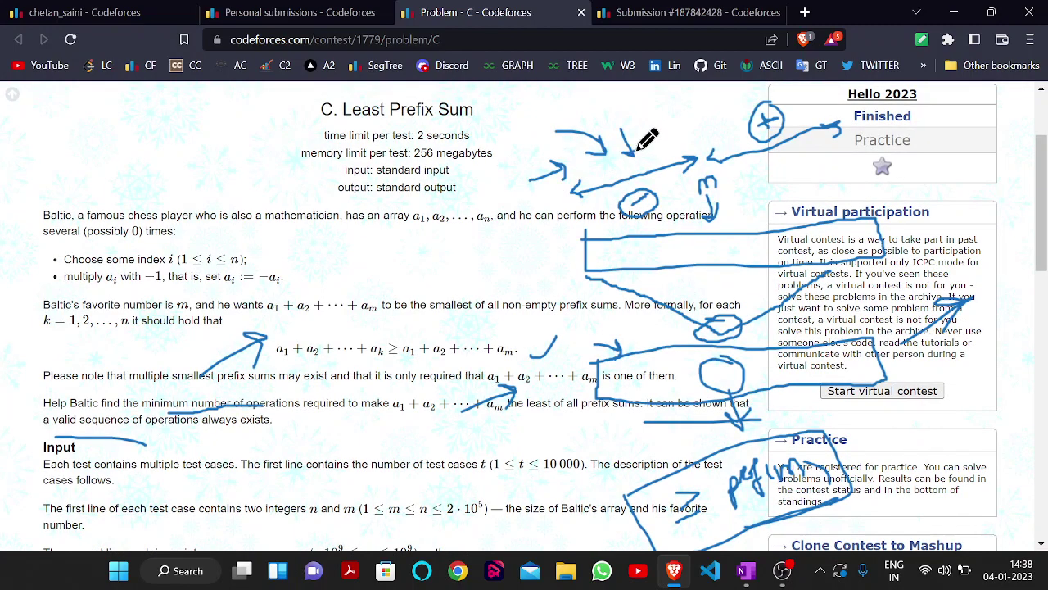
{"action": "scroll", "coordinate": [667, 149], "scroll_direction": "up", "scroll_amount": 1}
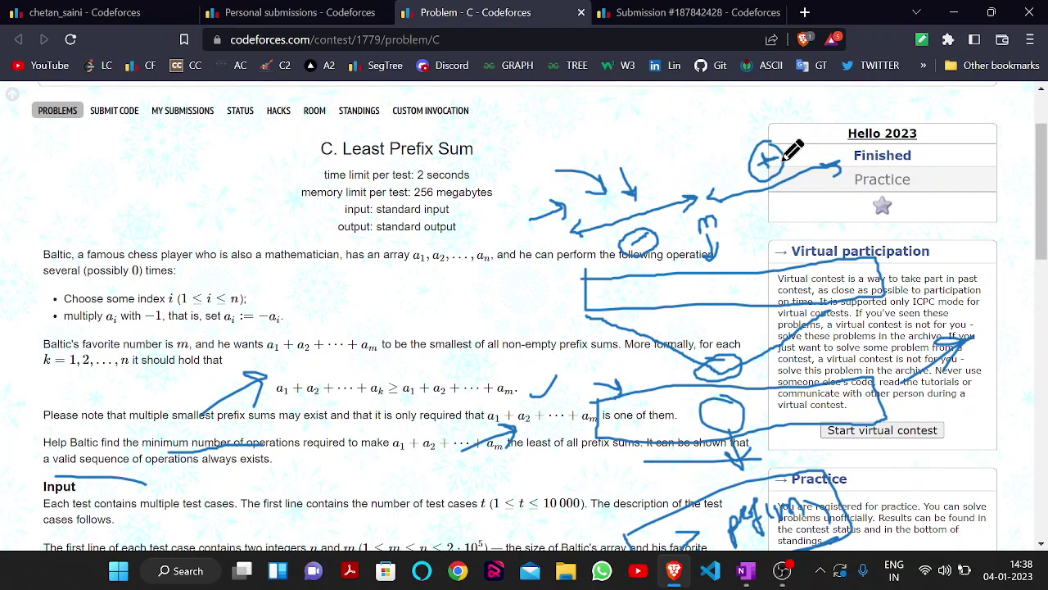
{"action": "left_click_drag", "start_coordinate": [810, 160], "coordinate": [822, 129]}
{"action": "scroll", "coordinate": [768, 209], "scroll_direction": "down", "scroll_amount": 10}
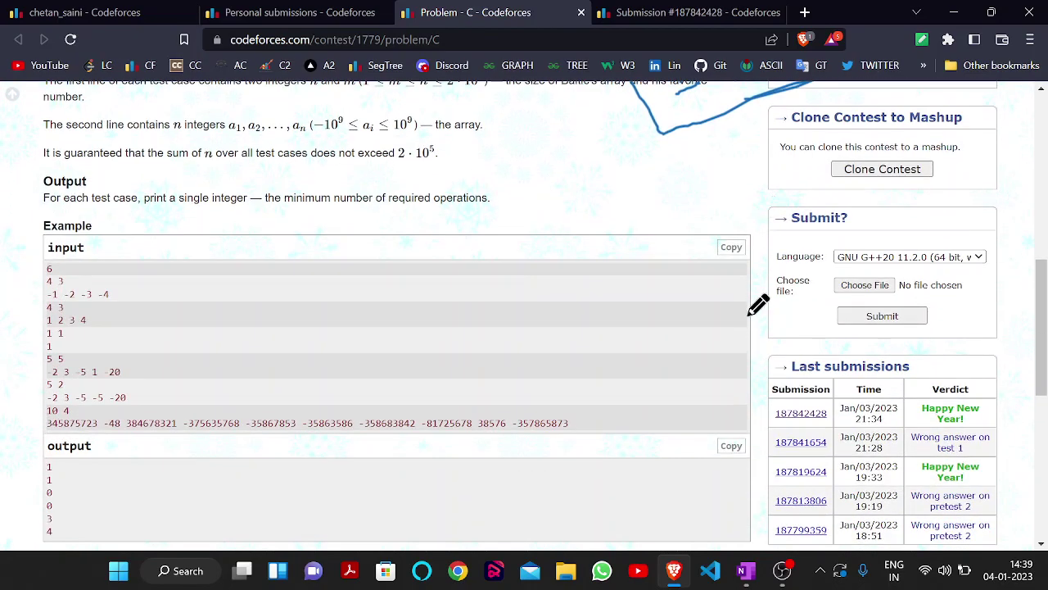
Step: Switch to OneNote, scroll to blank space, and ready the blue drawing pen
{"action": "left_click", "coordinate": [746, 571]}
{"action": "scroll", "coordinate": [524, 319], "scroll_direction": "down", "scroll_amount": 20}
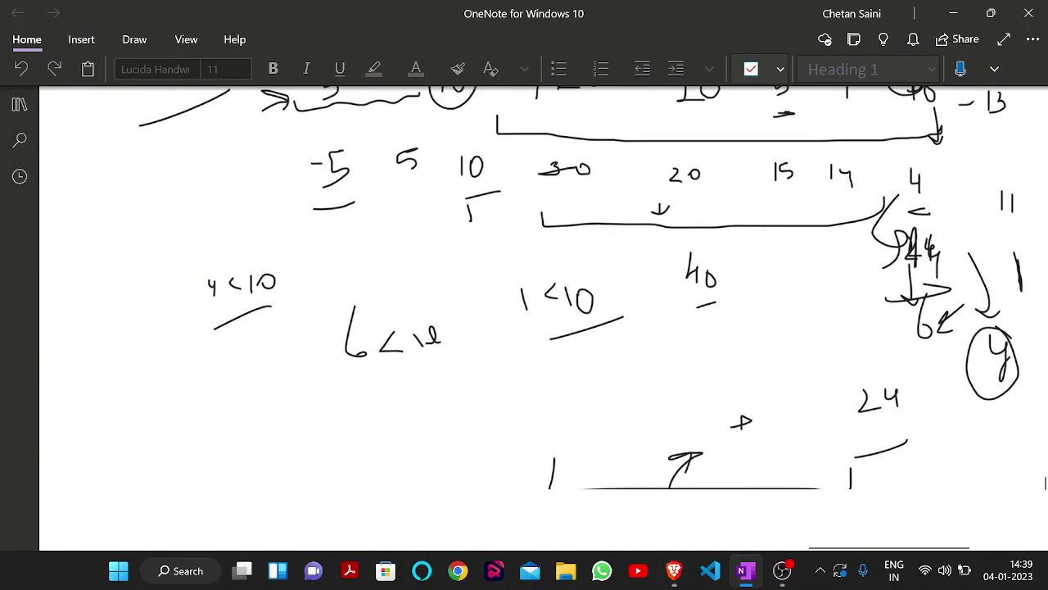
{"action": "scroll", "coordinate": [524, 319], "scroll_direction": "down", "scroll_amount": 15}
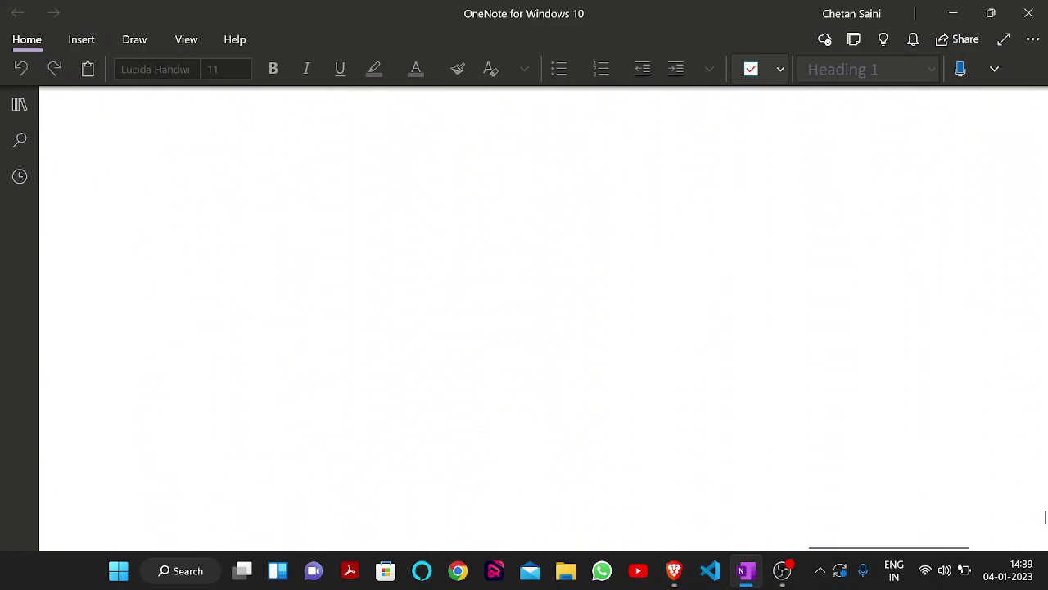
{"action": "left_click", "coordinate": [134, 40]}
{"action": "left_click", "coordinate": [135, 40]}
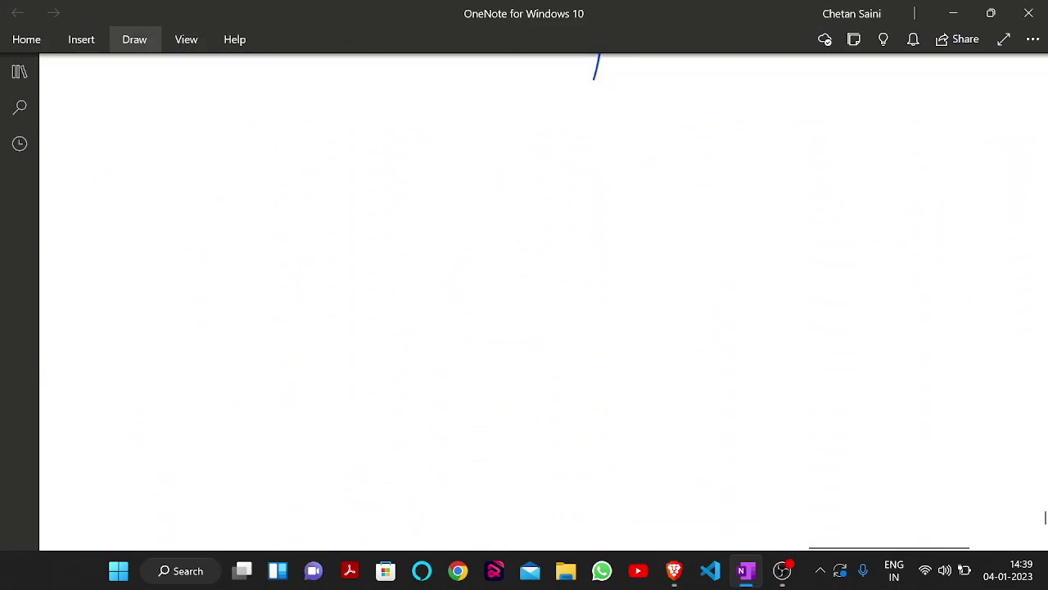
{"action": "left_click", "coordinate": [134, 40]}
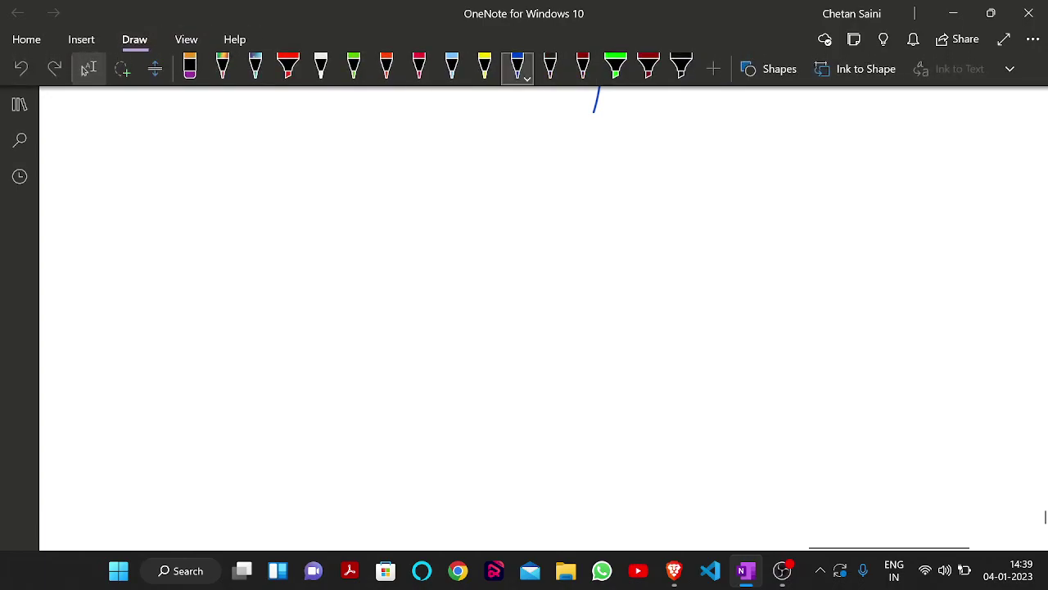
Step: Draw the upper and lower array rectangles with an arrow, circling x in the lower array
{"action": "mouse_move", "coordinate": [321, 189]}
{"action": "left_mouse_down"}
{"action": "mouse_move", "coordinate": [321, 220]}
{"action": "mouse_move", "coordinate": [686, 233]}
{"action": "mouse_move", "coordinate": [706, 212]}
{"action": "mouse_move", "coordinate": [684, 195]}
{"action": "mouse_move", "coordinate": [313, 201]}
{"action": "left_mouse_up"}
{"action": "mouse_move", "coordinate": [509, 144]}
{"action": "left_mouse_down"}
{"action": "mouse_move", "coordinate": [513, 170]}
{"action": "mouse_move", "coordinate": [522, 160]}
{"action": "mouse_move", "coordinate": [514, 119]}
{"action": "mouse_move", "coordinate": [531, 125]}
{"action": "left_mouse_up"}
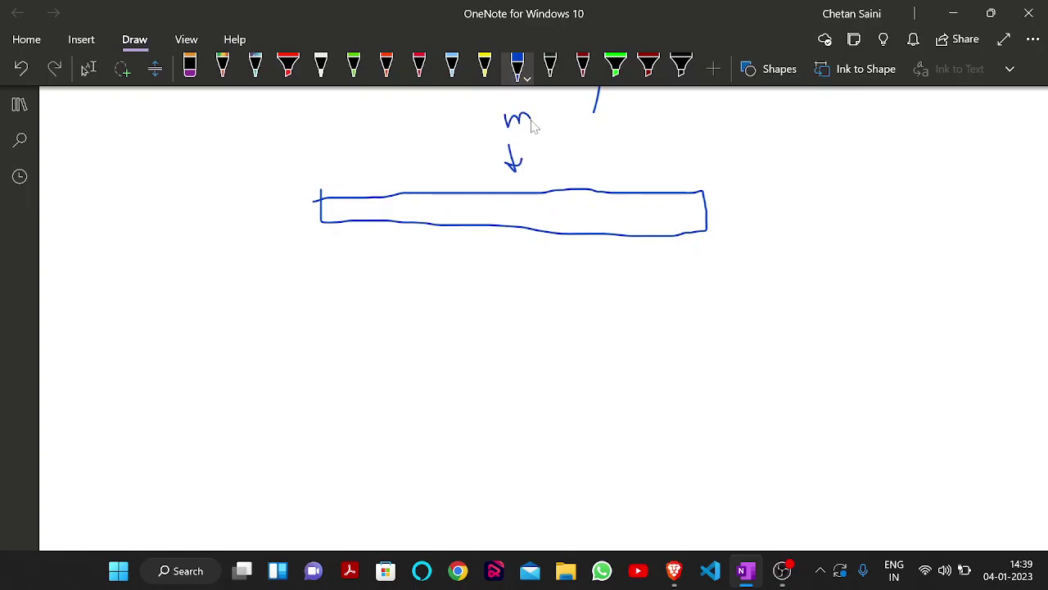
{"action": "mouse_move", "coordinate": [177, 352]}
{"action": "left_mouse_down"}
{"action": "mouse_move", "coordinate": [286, 324]}
{"action": "mouse_move", "coordinate": [252, 355]}
{"action": "left_mouse_up"}
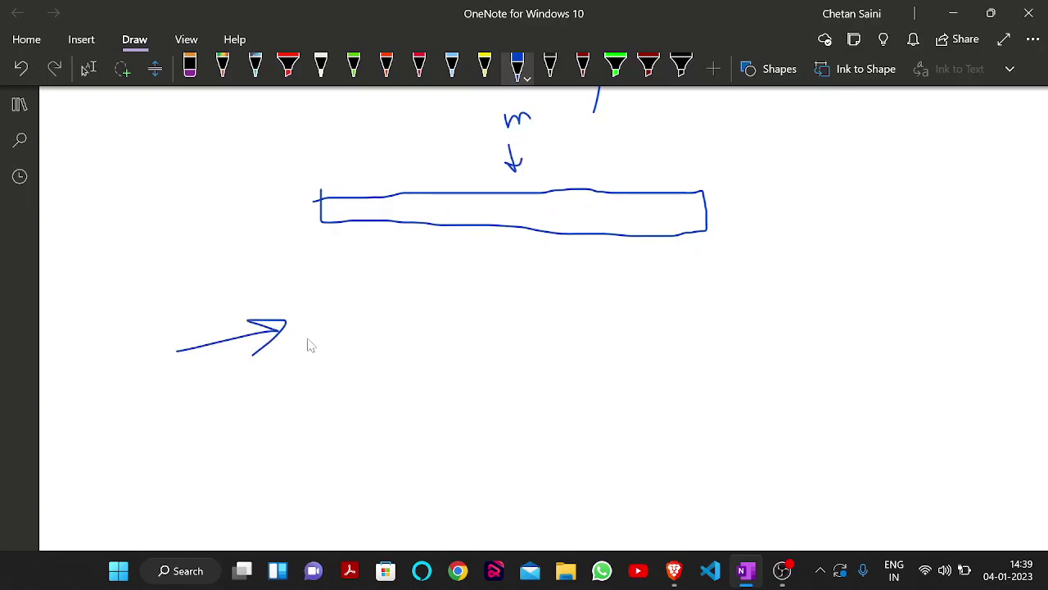
{"action": "mouse_move", "coordinate": [314, 328]}
{"action": "left_mouse_down"}
{"action": "mouse_move", "coordinate": [391, 369]}
{"action": "mouse_move", "coordinate": [693, 393]}
{"action": "mouse_move", "coordinate": [694, 356]}
{"action": "mouse_move", "coordinate": [318, 328]}
{"action": "left_mouse_up"}
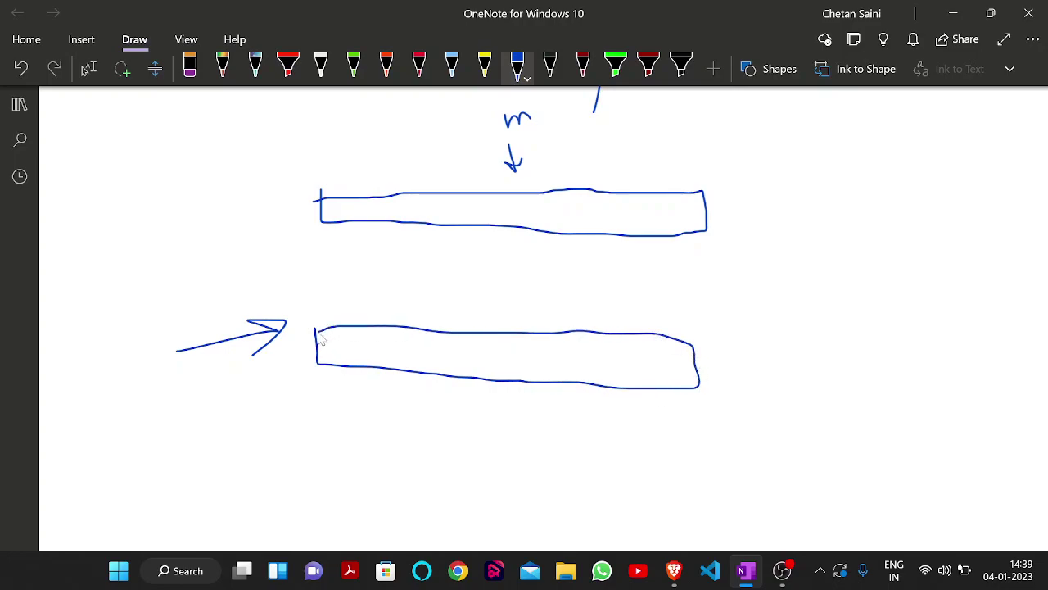
{"action": "mouse_move", "coordinate": [516, 342]}
{"action": "left_mouse_down"}
{"action": "mouse_move", "coordinate": [511, 373]}
{"action": "mouse_move", "coordinate": [544, 346]}
{"action": "mouse_move", "coordinate": [501, 335]}
{"action": "mouse_move", "coordinate": [534, 355]}
{"action": "left_mouse_up"}
Step: Label the lower array y₁, x, y₂ with dashes, and write '≥ x' and 'y₂' at the right
{"action": "scroll", "coordinate": [511, 397], "scroll_direction": "down", "scroll_amount": 1}
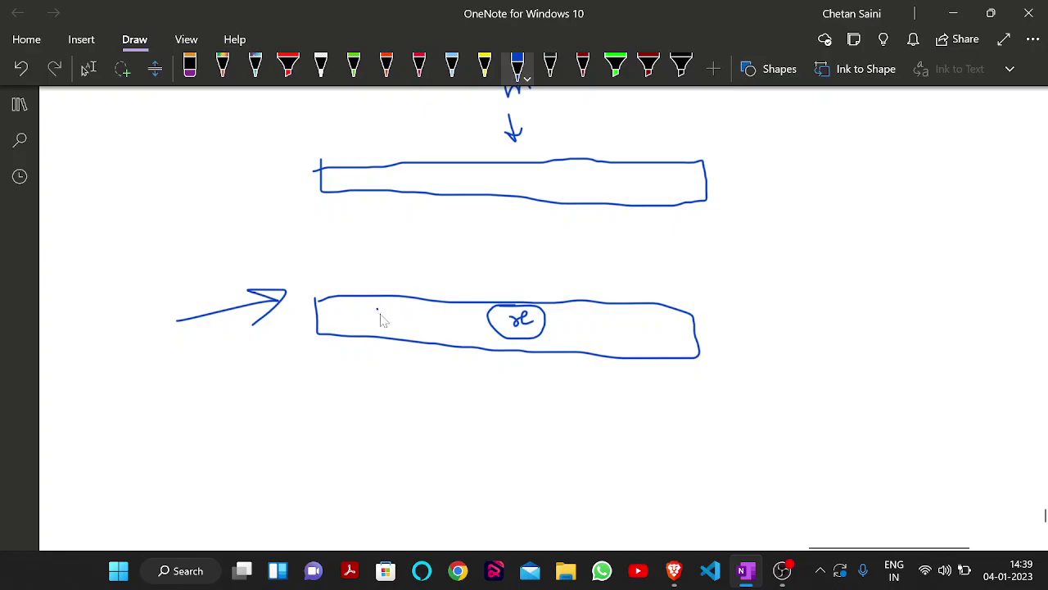
{"action": "left_click_drag", "start_coordinate": [378, 310], "coordinate": [416, 350]}
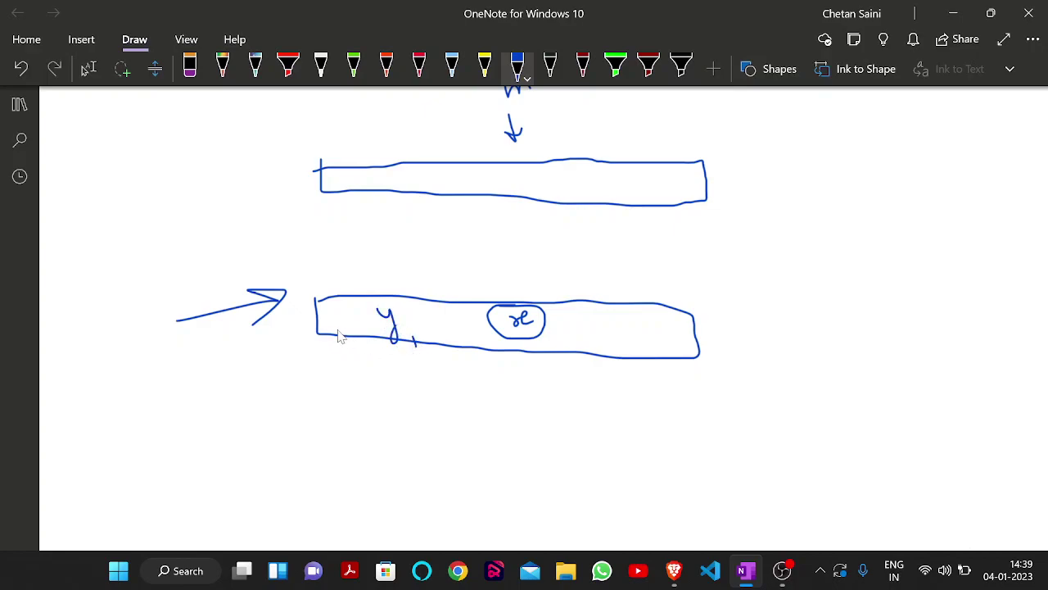
{"action": "left_click_drag", "start_coordinate": [330, 327], "coordinate": [469, 334]}
{"action": "mouse_move", "coordinate": [302, 379]}
{"action": "left_mouse_down"}
{"action": "mouse_move", "coordinate": [302, 400]}
{"action": "mouse_move", "coordinate": [359, 401]}
{"action": "left_mouse_up"}
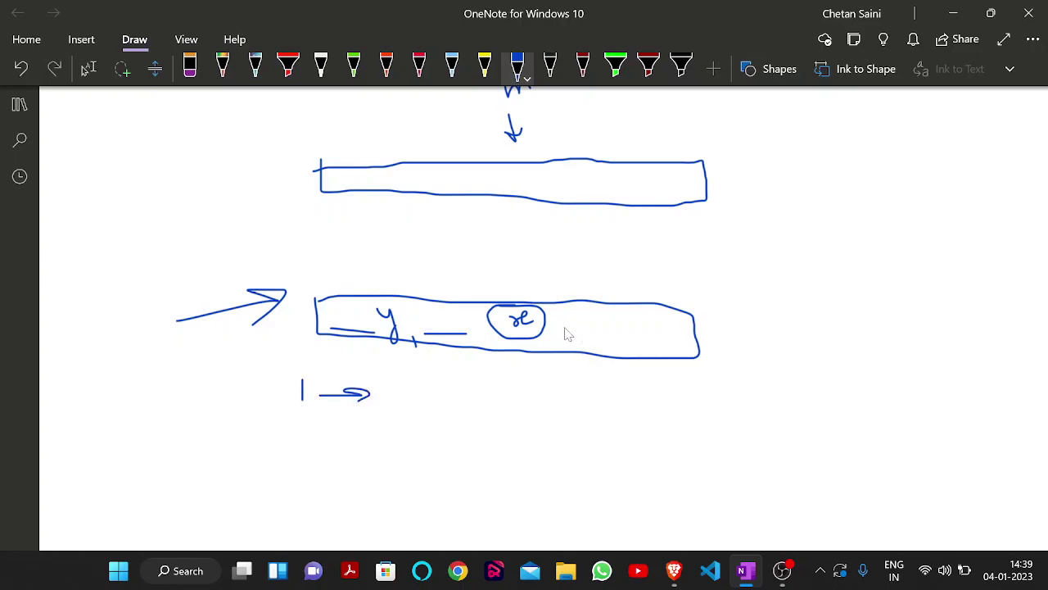
{"action": "mouse_move", "coordinate": [565, 328]}
{"action": "left_mouse_down"}
{"action": "mouse_move", "coordinate": [625, 328]}
{"action": "mouse_move", "coordinate": [623, 347]}
{"action": "mouse_move", "coordinate": [647, 353]}
{"action": "mouse_move", "coordinate": [678, 337]}
{"action": "left_mouse_up"}
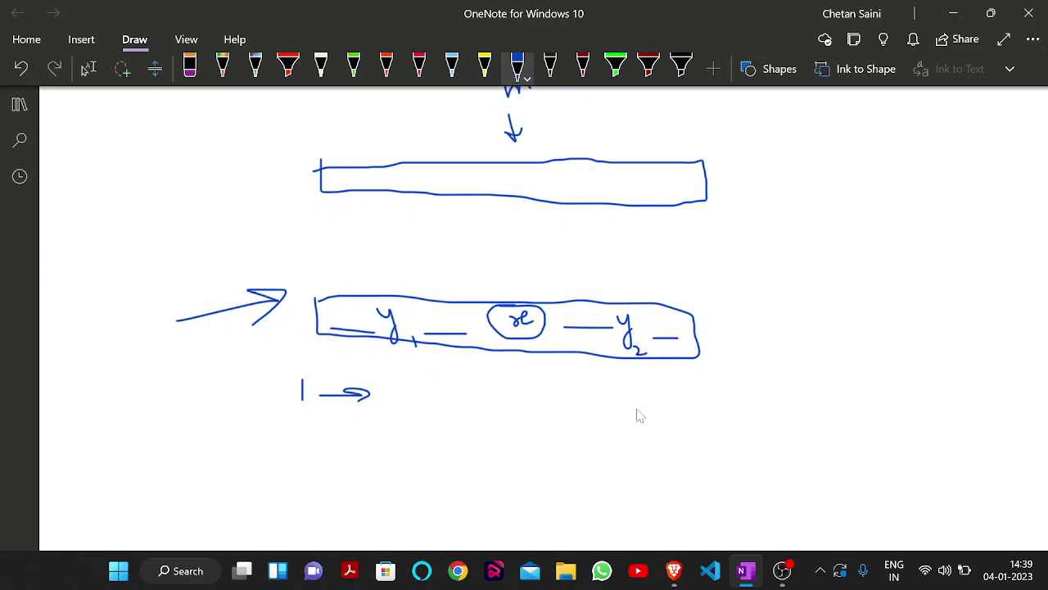
{"action": "mouse_move", "coordinate": [840, 180]}
{"action": "left_mouse_down"}
{"action": "mouse_move", "coordinate": [866, 188]}
{"action": "mouse_move", "coordinate": [838, 198]}
{"action": "mouse_move", "coordinate": [852, 214]}
{"action": "mouse_move", "coordinate": [901, 190]}
{"action": "mouse_move", "coordinate": [916, 194]}
{"action": "left_mouse_up"}
{"action": "mouse_move", "coordinate": [846, 280]}
{"action": "left_mouse_down"}
{"action": "mouse_move", "coordinate": [875, 289]}
{"action": "mouse_move", "coordinate": [889, 325]}
{"action": "left_mouse_up"}
Step: Write 'y₁ < x' with a curved arrow up to '≥ x', an up arrow by y₁, a down arrow by x, and a two-headed arrow under the upper array
{"action": "scroll", "coordinate": [786, 348], "scroll_direction": "down", "scroll_amount": 1}
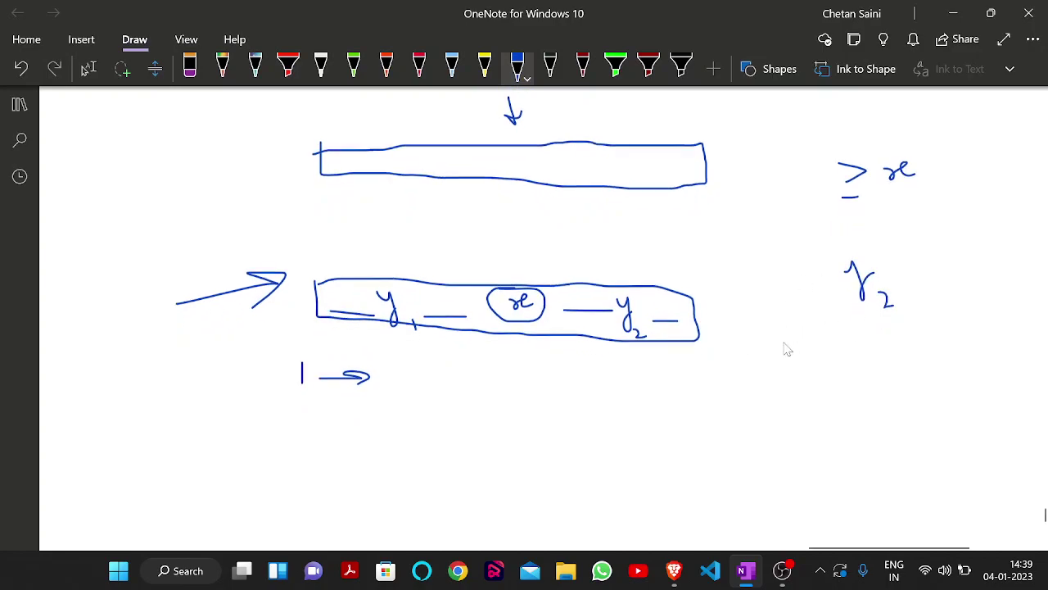
{"action": "mouse_move", "coordinate": [804, 352]}
{"action": "left_mouse_down"}
{"action": "mouse_move", "coordinate": [824, 401]}
{"action": "mouse_move", "coordinate": [836, 373]}
{"action": "left_mouse_up"}
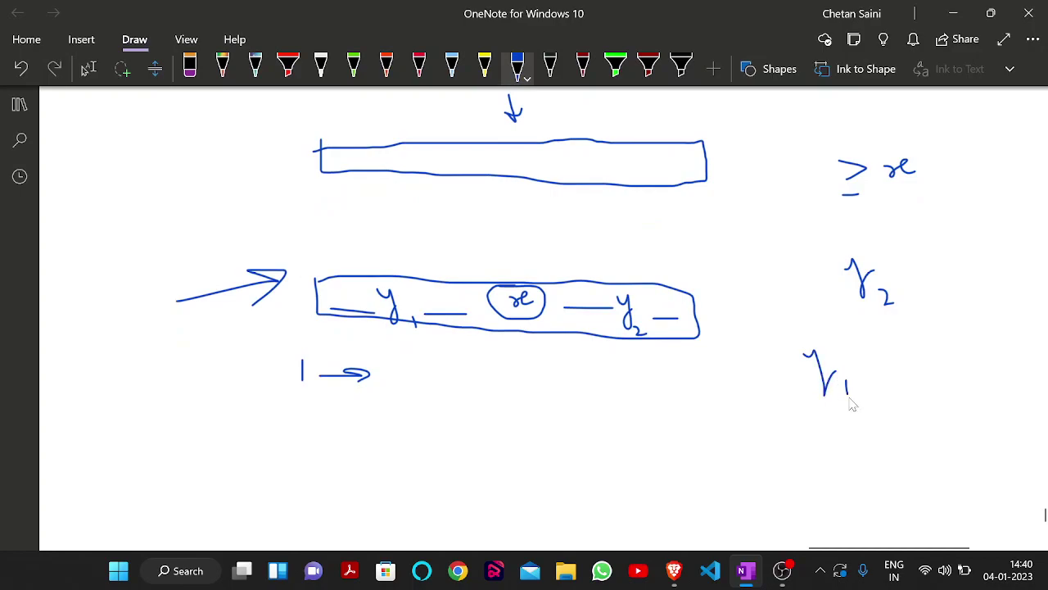
{"action": "mouse_move", "coordinate": [896, 342]}
{"action": "left_mouse_down"}
{"action": "mouse_move", "coordinate": [873, 369]}
{"action": "mouse_move", "coordinate": [899, 380]}
{"action": "mouse_move", "coordinate": [938, 376]}
{"action": "left_mouse_up"}
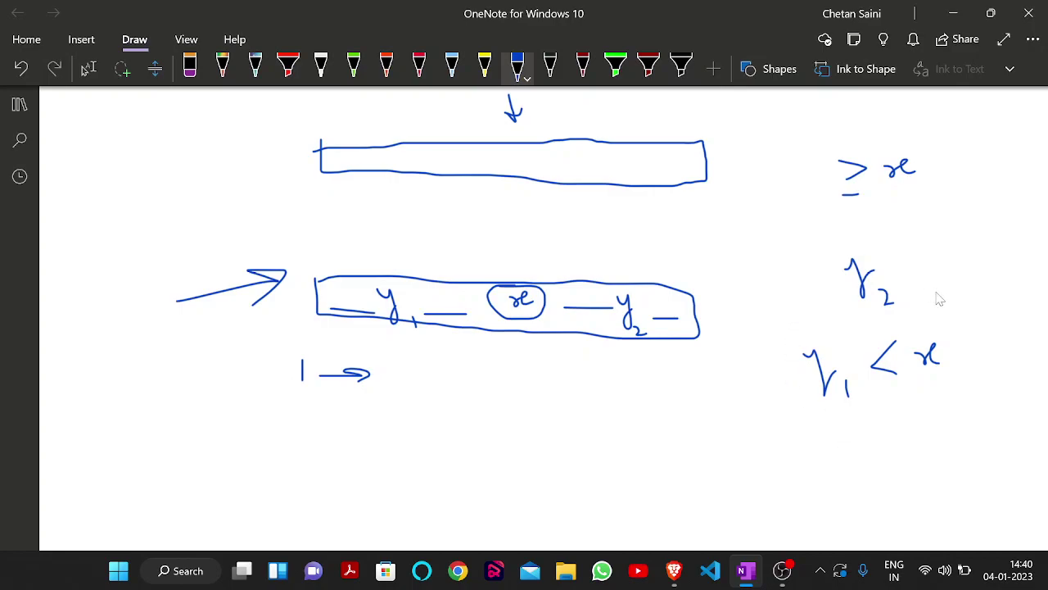
{"action": "left_click_drag", "start_coordinate": [936, 292], "coordinate": [945, 225]}
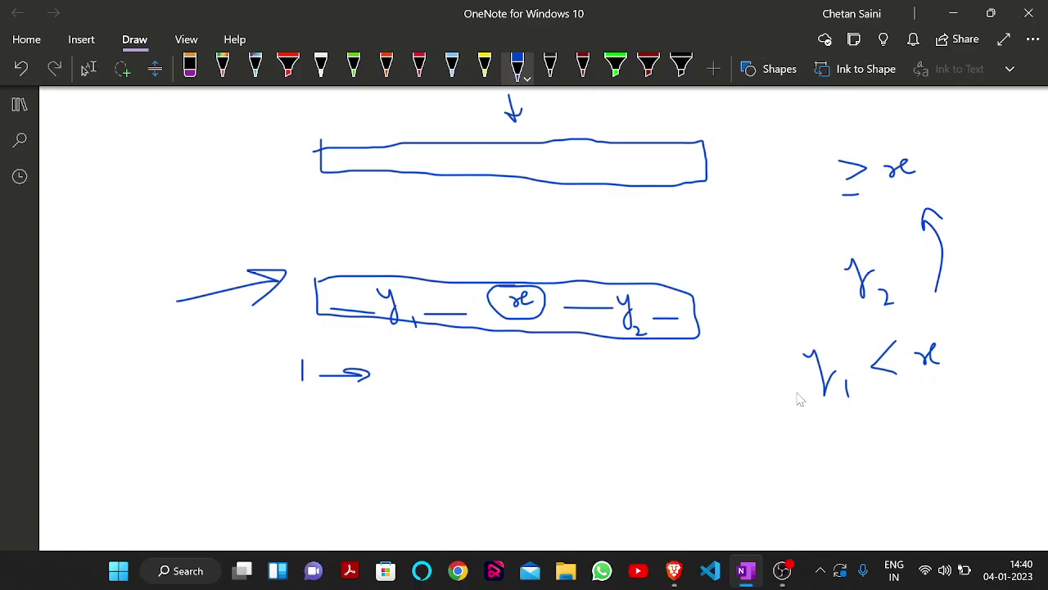
{"action": "left_click_drag", "start_coordinate": [792, 403], "coordinate": [782, 359]}
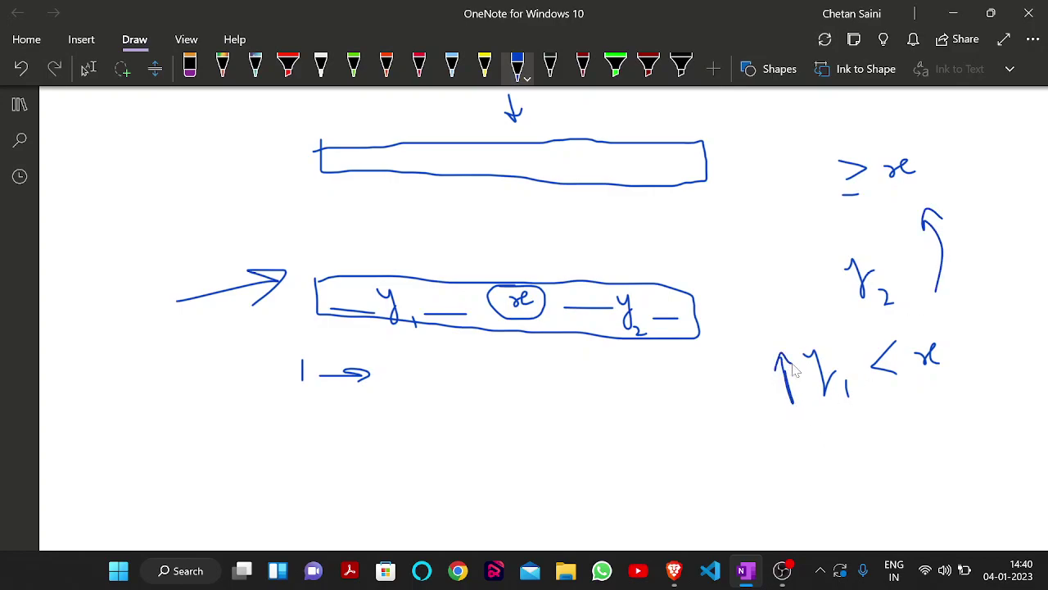
{"action": "left_click_drag", "start_coordinate": [960, 321], "coordinate": [967, 362]}
{"action": "mouse_move", "coordinate": [319, 182]}
{"action": "left_mouse_down"}
{"action": "mouse_move", "coordinate": [306, 195]}
{"action": "mouse_move", "coordinate": [318, 203]}
{"action": "mouse_move", "coordinate": [375, 195]}
{"action": "mouse_move", "coordinate": [366, 213]}
{"action": "left_mouse_up"}
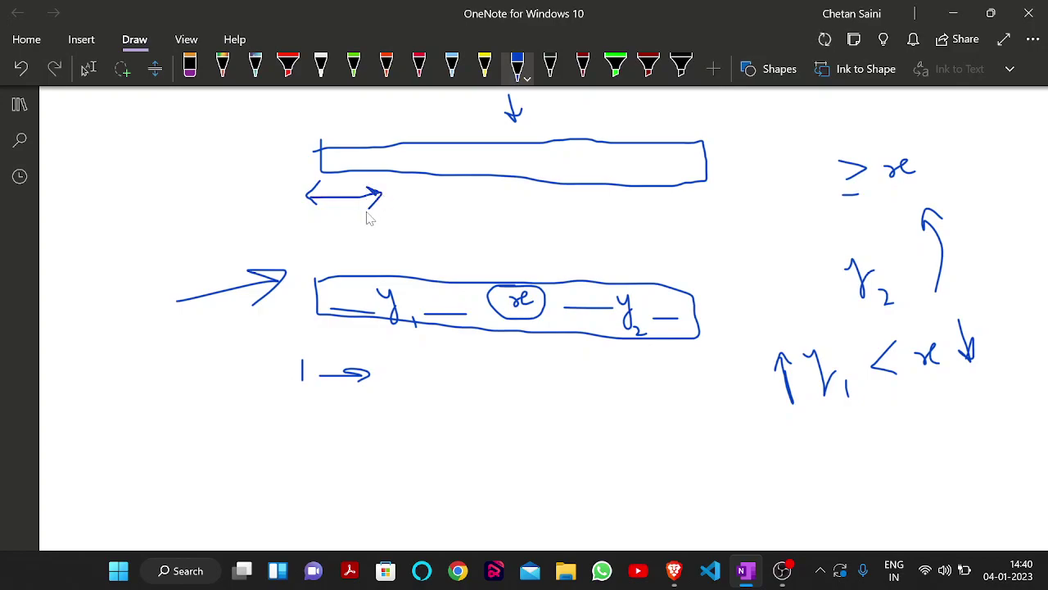
{"action": "scroll", "coordinate": [435, 364], "scroll_direction": "up", "scroll_amount": 3}
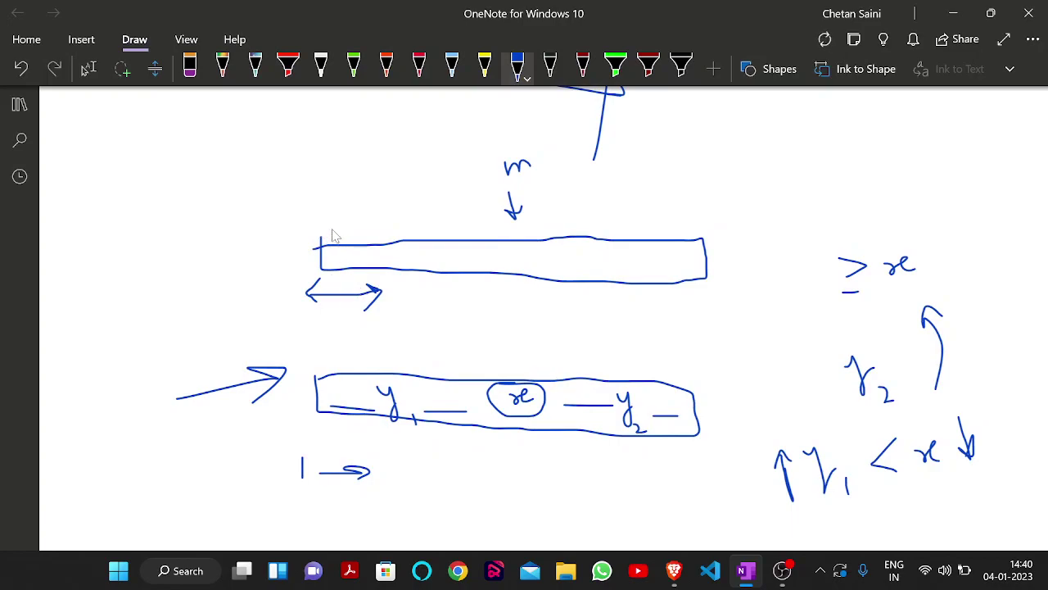
Step: Mark the upper array's start with an up arrow and barred P, then add arrows below x and between the arrays
{"action": "mouse_move", "coordinate": [331, 229]}
{"action": "left_mouse_down"}
{"action": "mouse_move", "coordinate": [336, 190]}
{"action": "mouse_move", "coordinate": [341, 213]}
{"action": "left_mouse_up"}
{"action": "mouse_move", "coordinate": [340, 157]}
{"action": "left_mouse_down"}
{"action": "mouse_move", "coordinate": [328, 170]}
{"action": "mouse_move", "coordinate": [348, 152]}
{"action": "left_mouse_up"}
{"action": "scroll", "coordinate": [437, 327], "scroll_direction": "down", "scroll_amount": 2}
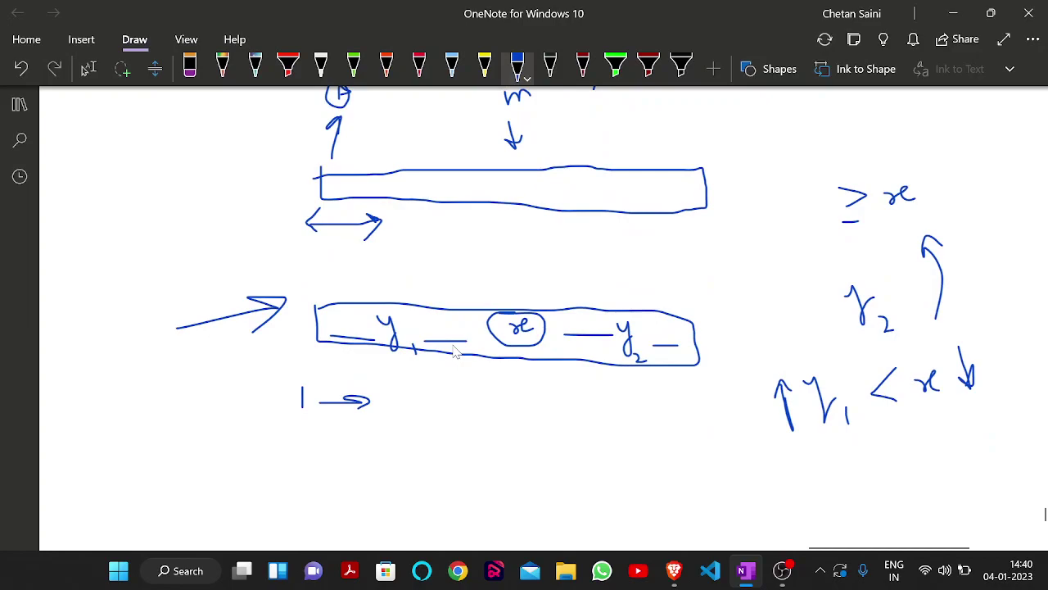
{"action": "scroll", "coordinate": [441, 368], "scroll_direction": "up", "scroll_amount": 2}
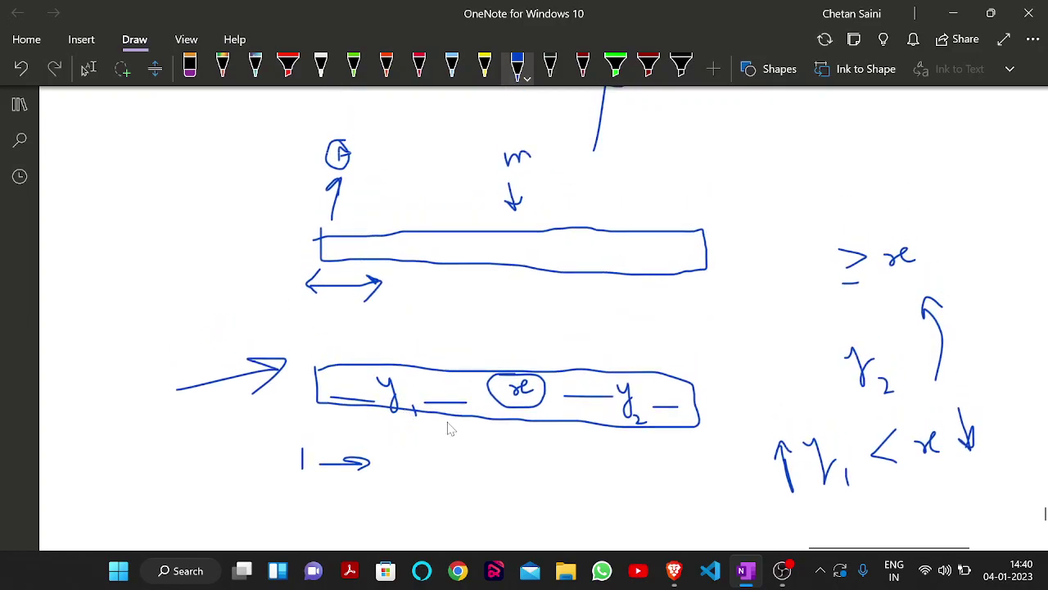
{"action": "mouse_move", "coordinate": [514, 412]}
{"action": "left_mouse_down"}
{"action": "mouse_move", "coordinate": [518, 442]}
{"action": "mouse_move", "coordinate": [527, 432]}
{"action": "left_mouse_up"}
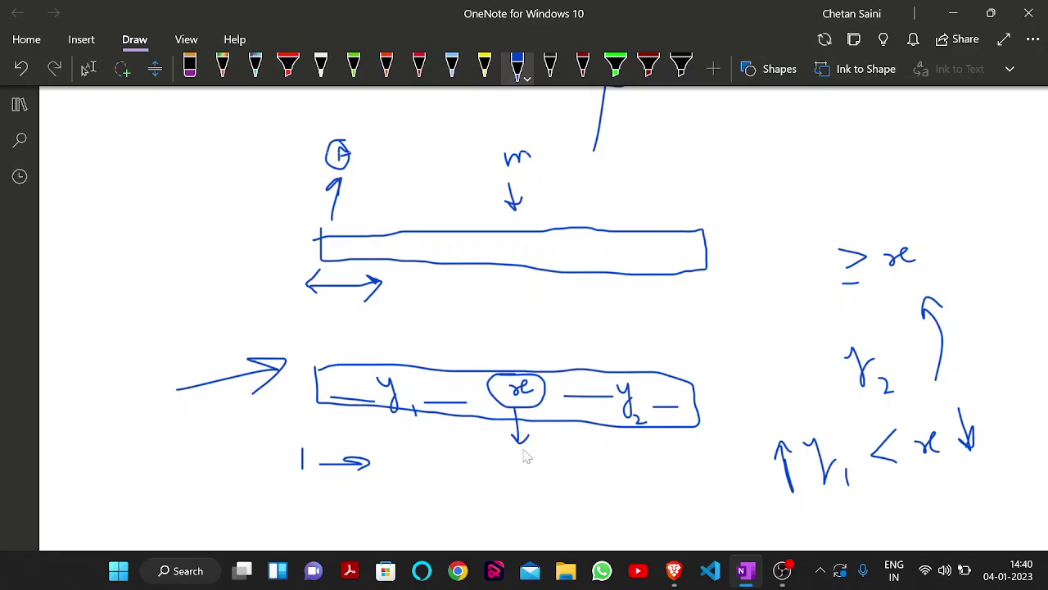
{"action": "scroll", "coordinate": [375, 395], "scroll_direction": "up", "scroll_amount": 1}
{"action": "mouse_move", "coordinate": [319, 335]}
{"action": "left_mouse_down"}
{"action": "mouse_move", "coordinate": [319, 355]}
{"action": "mouse_move", "coordinate": [541, 346]}
{"action": "mouse_move", "coordinate": [527, 358]}
{"action": "left_mouse_up"}
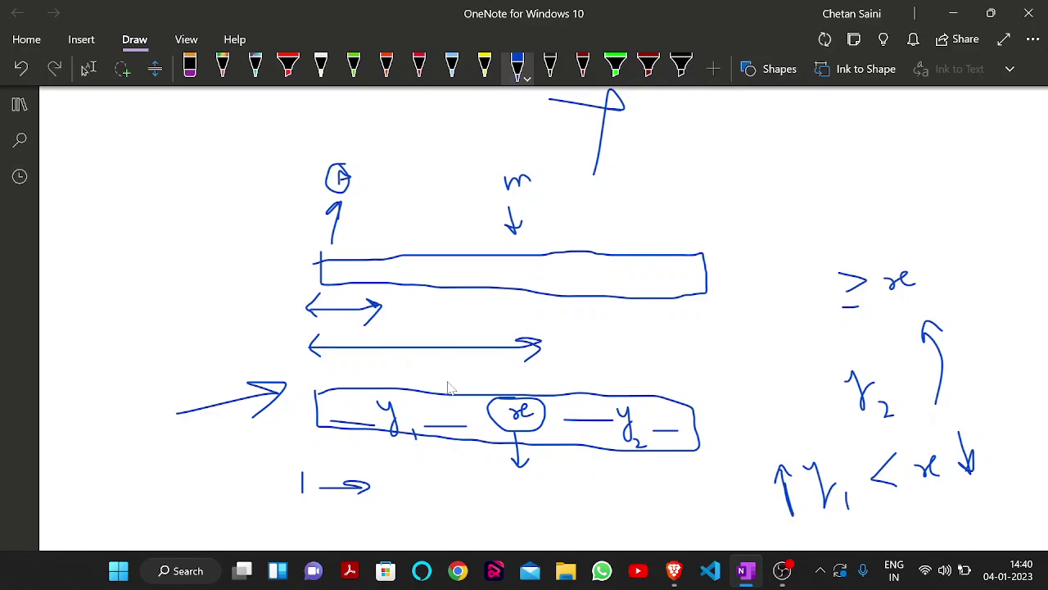
{"action": "left_click_drag", "start_coordinate": [351, 155], "coordinate": [317, 154]}
Step: Draw rising arrows between the two arrays
{"action": "left_click_drag", "start_coordinate": [375, 375], "coordinate": [452, 335]}
{"action": "mouse_move", "coordinate": [438, 338]}
{"action": "left_mouse_down"}
{"action": "mouse_move", "coordinate": [449, 352]}
{"action": "mouse_move", "coordinate": [591, 319]}
{"action": "left_mouse_up"}
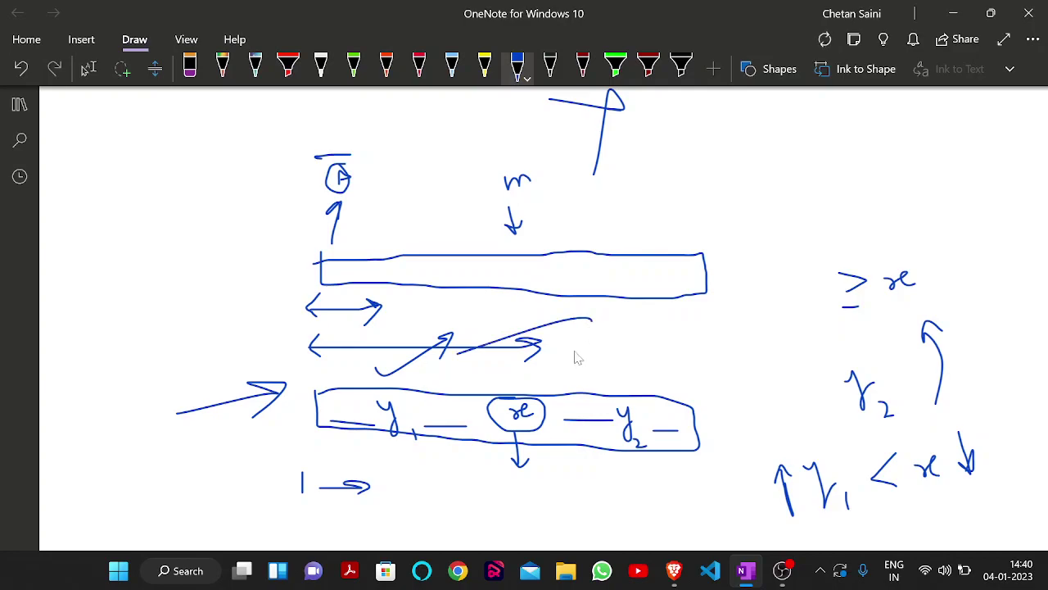
{"action": "scroll", "coordinate": [570, 386], "scroll_direction": "down", "scroll_amount": 2}
{"action": "scroll", "coordinate": [658, 433], "scroll_direction": "up", "scroll_amount": 2}
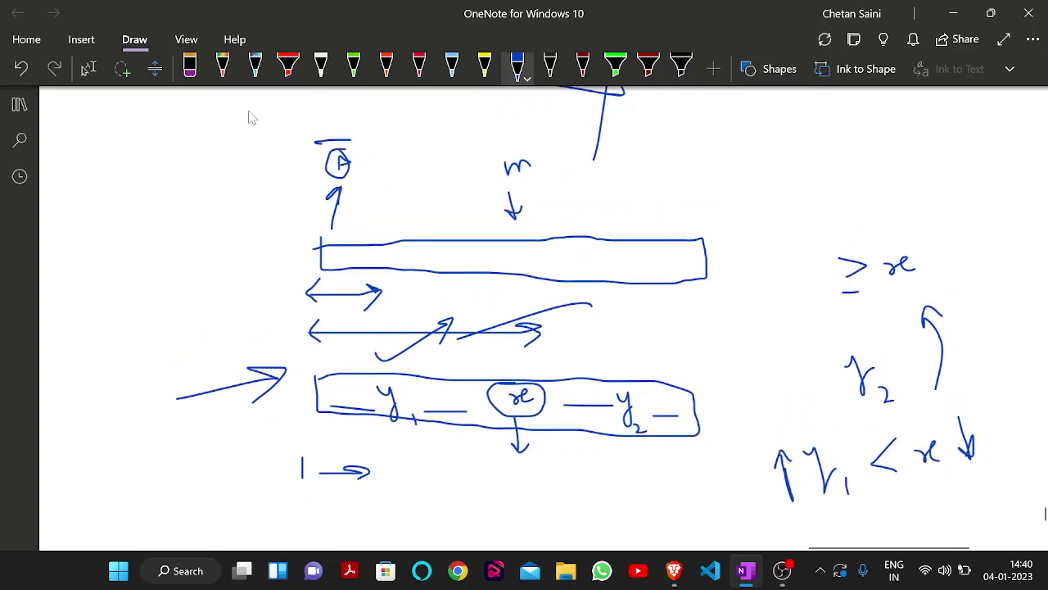
{"action": "left_click_drag", "start_coordinate": [311, 204], "coordinate": [321, 167]}
Step: Add an arrow beside x's down arrow, then circle the up arrow by y₁ and the down arrow by x
{"action": "scroll", "coordinate": [637, 415], "scroll_direction": "down", "scroll_amount": 1}
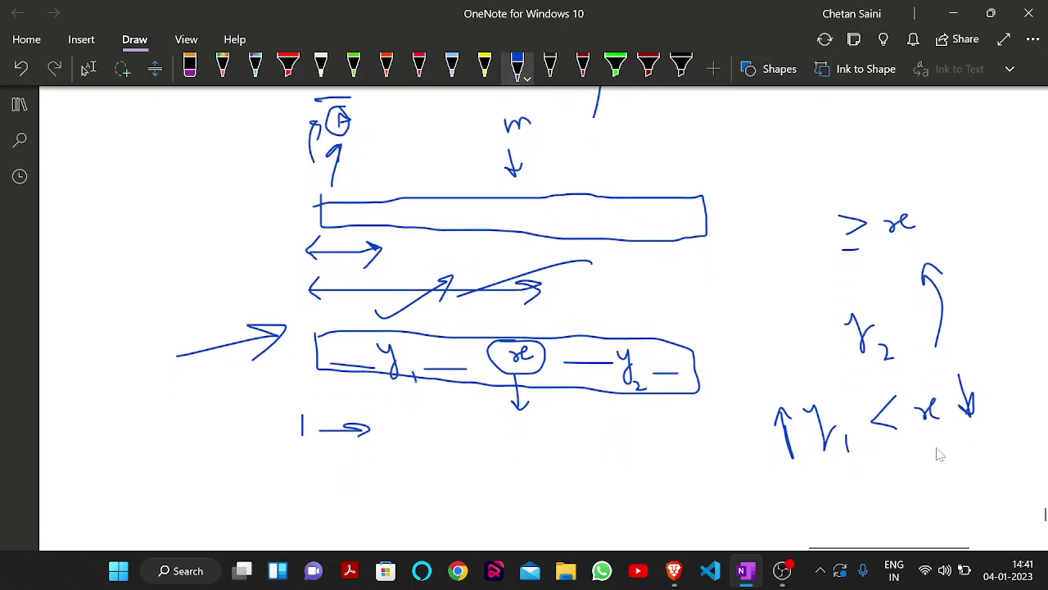
{"action": "left_click_drag", "start_coordinate": [1005, 413], "coordinate": [989, 352]}
{"action": "mouse_move", "coordinate": [989, 352]}
{"action": "left_mouse_down"}
{"action": "mouse_move", "coordinate": [985, 377]}
{"action": "mouse_move", "coordinate": [1003, 385]}
{"action": "left_mouse_up"}
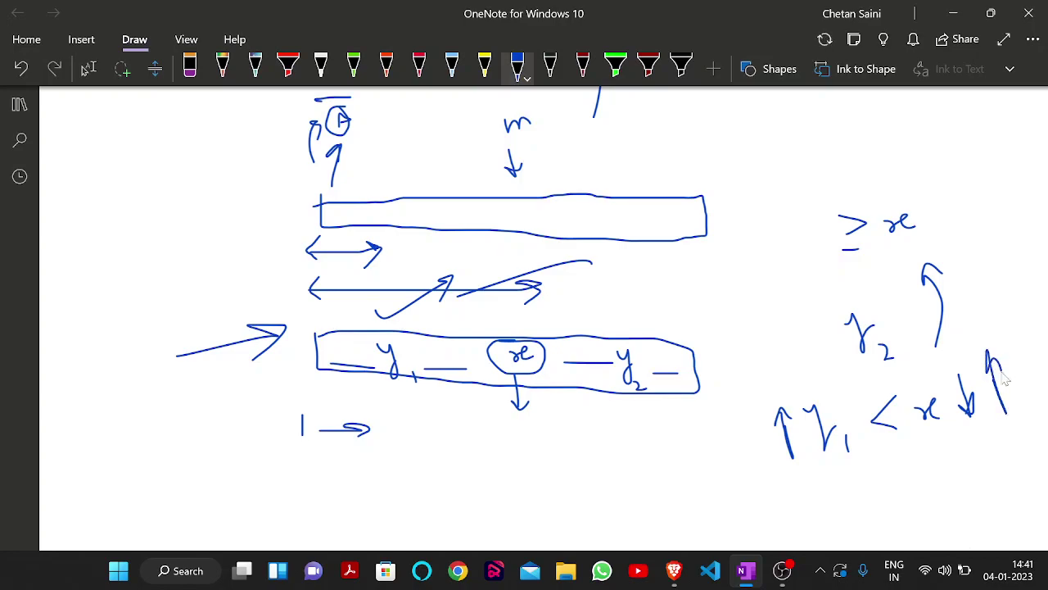
{"action": "mouse_move", "coordinate": [809, 492]}
{"action": "left_mouse_down"}
{"action": "mouse_move", "coordinate": [785, 517]}
{"action": "mouse_move", "coordinate": [793, 479]}
{"action": "left_mouse_up"}
{"action": "scroll", "coordinate": [793, 426], "scroll_direction": "down", "scroll_amount": 1}
{"action": "mouse_move", "coordinate": [793, 395]}
{"action": "left_mouse_down"}
{"action": "mouse_move", "coordinate": [762, 449]}
{"action": "mouse_move", "coordinate": [793, 397]}
{"action": "mouse_move", "coordinate": [775, 434]}
{"action": "mouse_move", "coordinate": [779, 457]}
{"action": "left_mouse_up"}
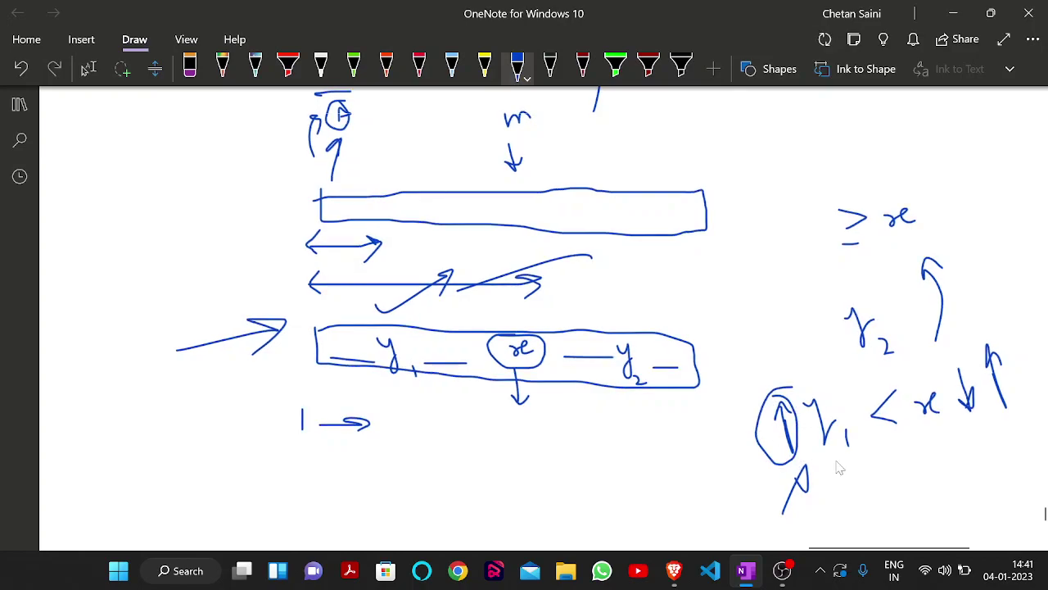
{"action": "mouse_move", "coordinate": [975, 349]}
{"action": "left_mouse_down"}
{"action": "mouse_move", "coordinate": [946, 385]}
{"action": "mouse_move", "coordinate": [979, 426]}
{"action": "mouse_move", "coordinate": [971, 362]}
{"action": "left_mouse_up"}
{"action": "scroll", "coordinate": [949, 405], "scroll_direction": "up", "scroll_amount": 1}
{"action": "scroll", "coordinate": [949, 405], "scroll_direction": "up", "scroll_amount": 1}
{"action": "scroll", "coordinate": [806, 431], "scroll_direction": "down", "scroll_amount": 2}
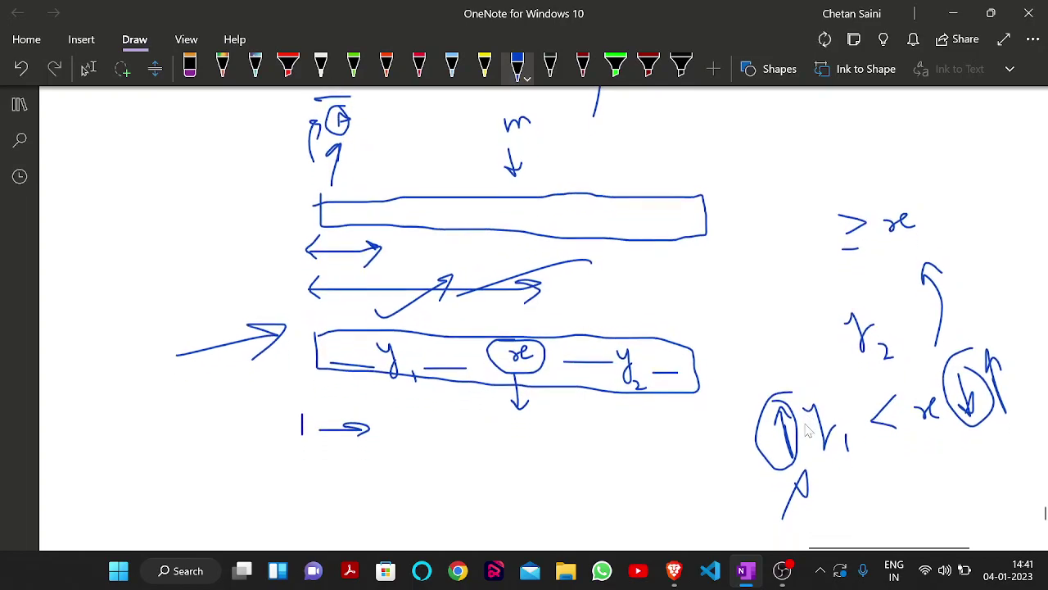
{"action": "scroll", "coordinate": [582, 464], "scroll_direction": "down", "scroll_amount": 1}
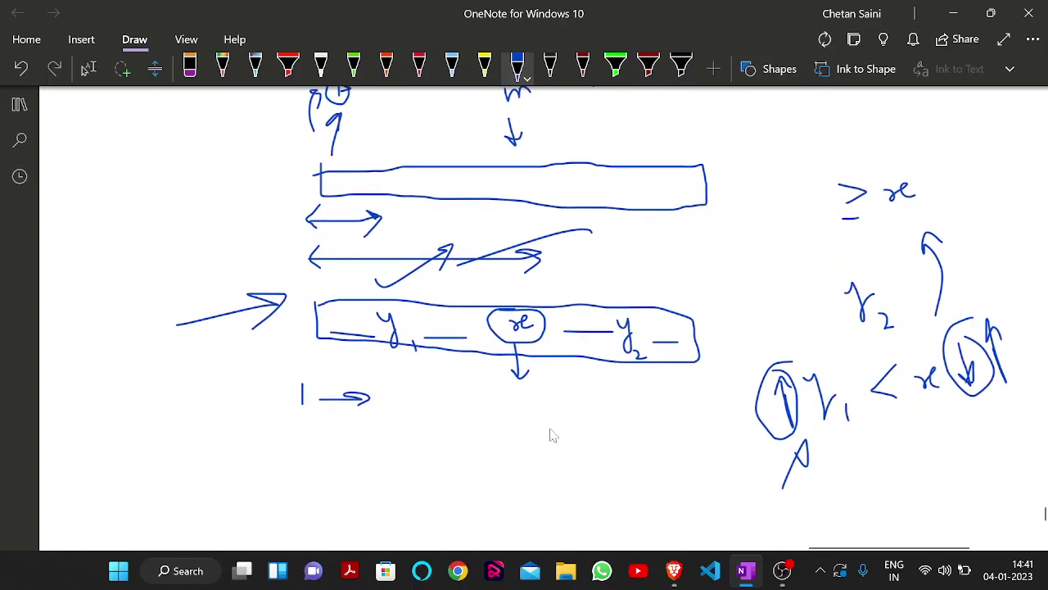
{"action": "scroll", "coordinate": [549, 432], "scroll_direction": "down", "scroll_amount": 1}
{"action": "scroll", "coordinate": [550, 432], "scroll_direction": "up", "scroll_amount": 3}
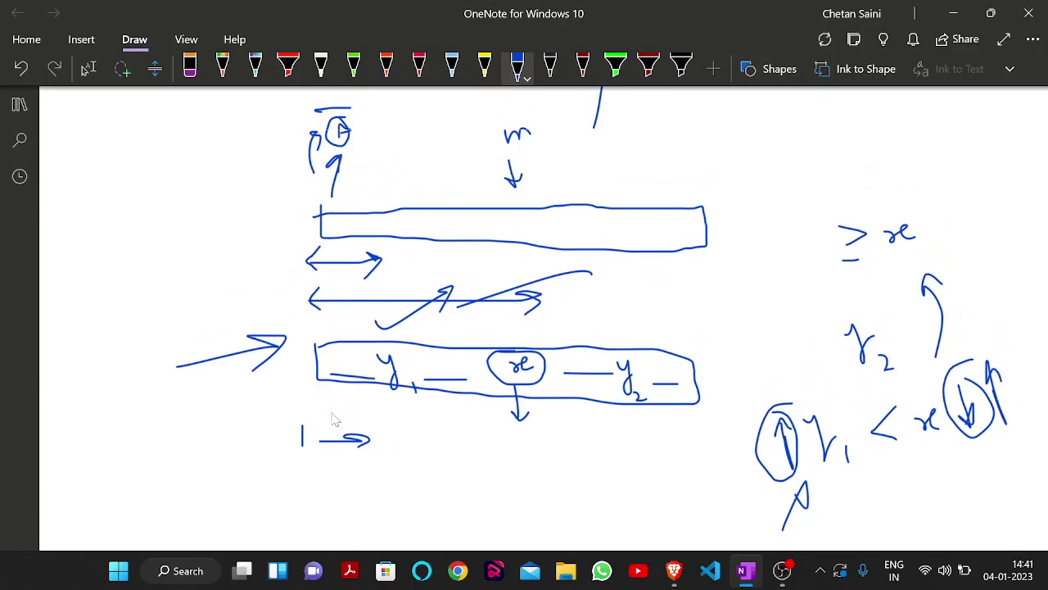
Step: Draw two double-headed range arrows under the arrays and a plus mark beside the m arrow
{"action": "mouse_move", "coordinate": [317, 402]}
{"action": "left_mouse_down"}
{"action": "mouse_move", "coordinate": [389, 403]}
{"action": "mouse_move", "coordinate": [311, 405]}
{"action": "mouse_move", "coordinate": [329, 413]}
{"action": "left_mouse_up"}
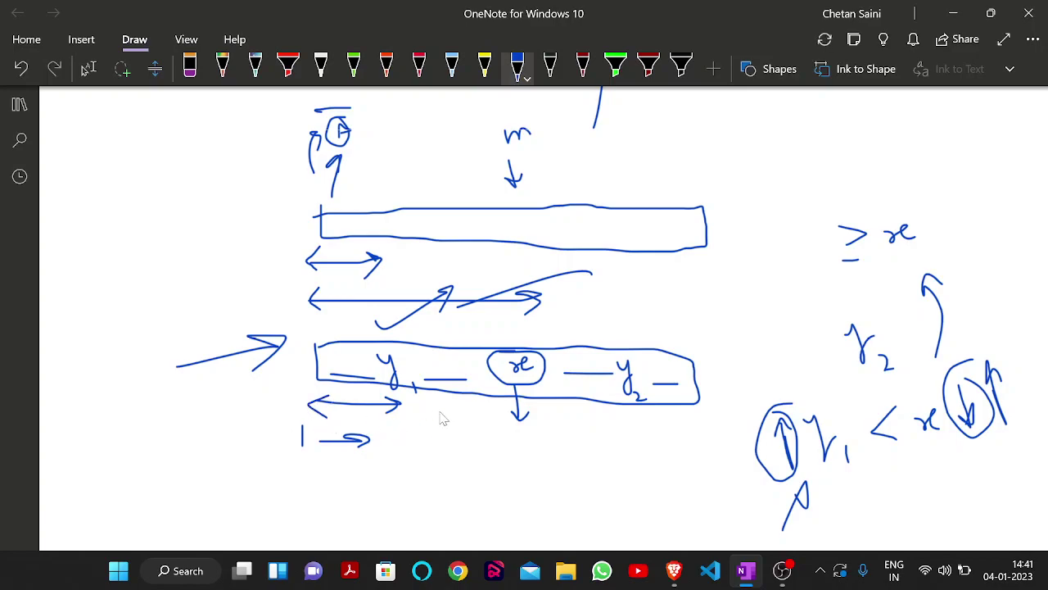
{"action": "mouse_move", "coordinate": [422, 247]}
{"action": "left_mouse_down"}
{"action": "mouse_move", "coordinate": [404, 267]}
{"action": "mouse_move", "coordinate": [419, 283]}
{"action": "mouse_move", "coordinate": [499, 270]}
{"action": "left_mouse_up"}
{"action": "mouse_move", "coordinate": [488, 266]}
{"action": "left_mouse_down"}
{"action": "mouse_move", "coordinate": [500, 274]}
{"action": "mouse_move", "coordinate": [486, 285]}
{"action": "left_mouse_up"}
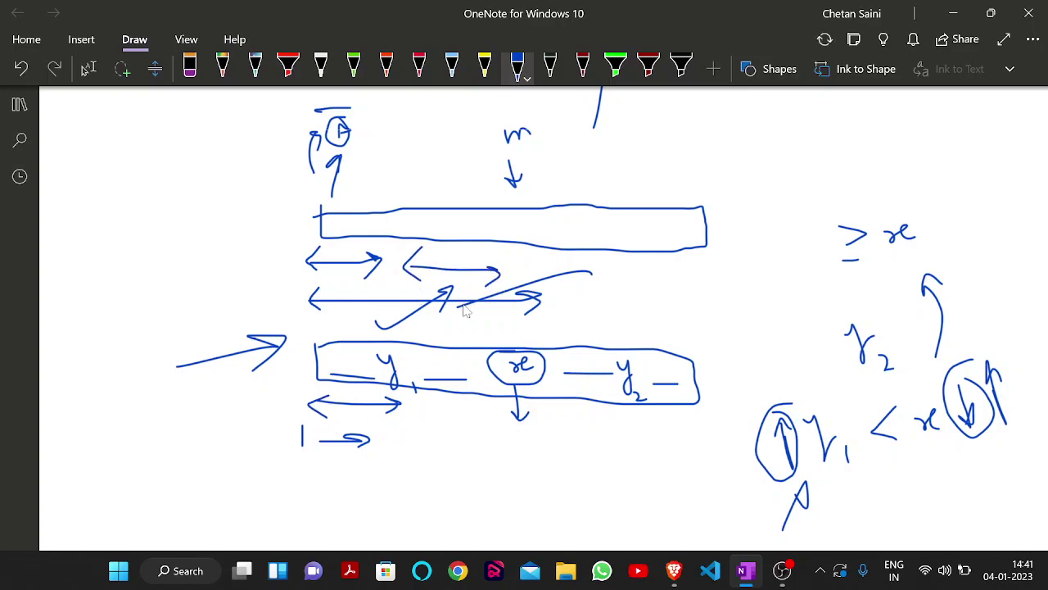
{"action": "left_click_drag", "start_coordinate": [433, 171], "coordinate": [449, 169]}
{"action": "left_click_drag", "start_coordinate": [452, 162], "coordinate": [447, 162]}
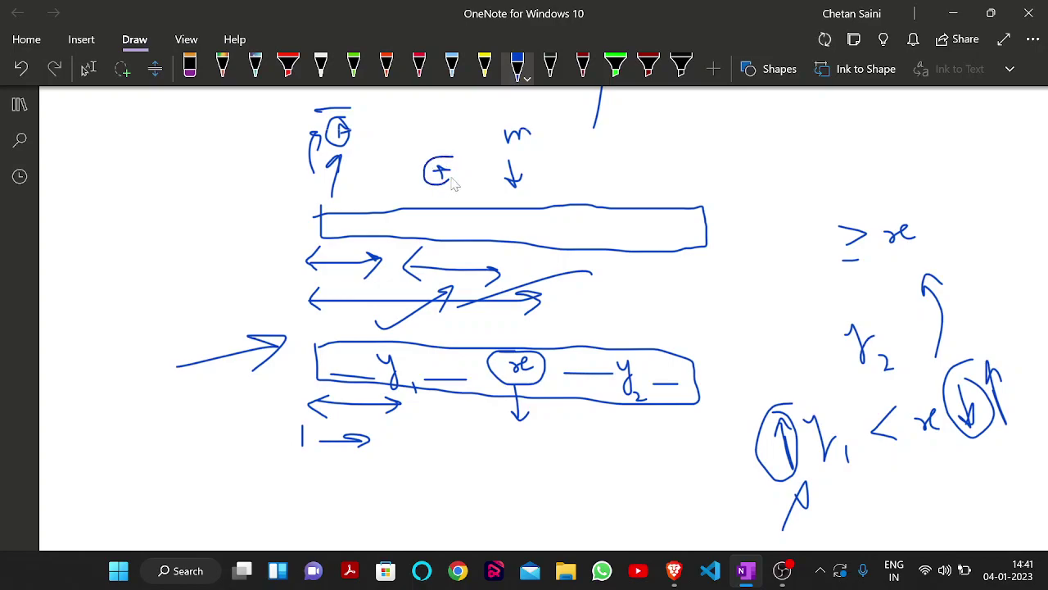
Step: Draw an upward arrow and a curved arrow beside the circled plus
{"action": "scroll", "coordinate": [447, 164], "scroll_direction": "up", "scroll_amount": 3}
{"action": "mouse_move", "coordinate": [439, 250]}
{"action": "left_mouse_down"}
{"action": "mouse_move", "coordinate": [441, 205]}
{"action": "mouse_move", "coordinate": [448, 221]}
{"action": "left_mouse_up"}
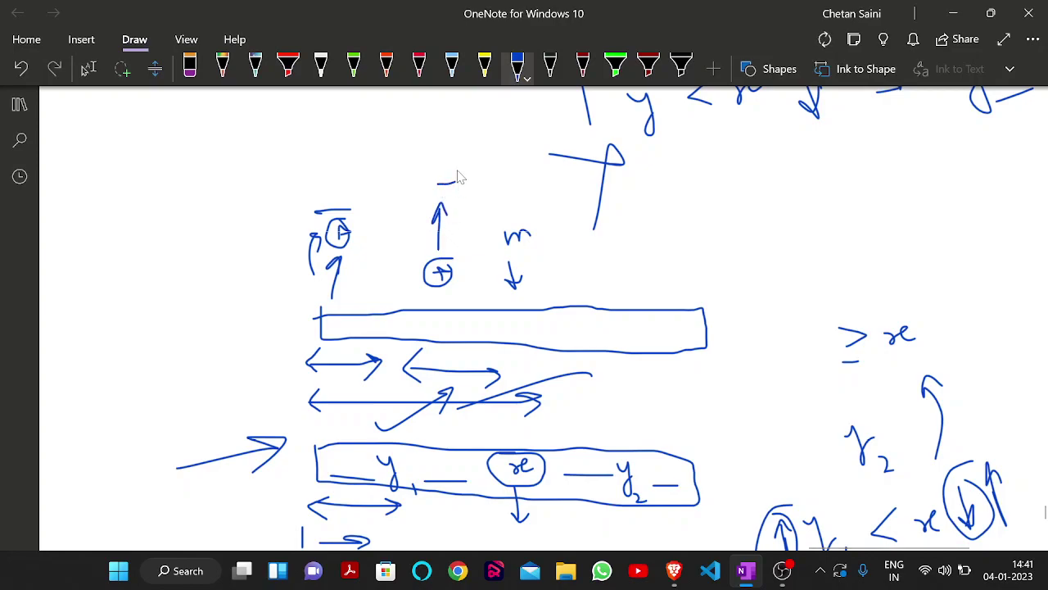
{"action": "left_click_drag", "start_coordinate": [456, 174], "coordinate": [451, 185]}
{"action": "scroll", "coordinate": [453, 186], "scroll_direction": "down", "scroll_amount": 1}
{"action": "scroll", "coordinate": [459, 193], "scroll_direction": "down", "scroll_amount": 1}
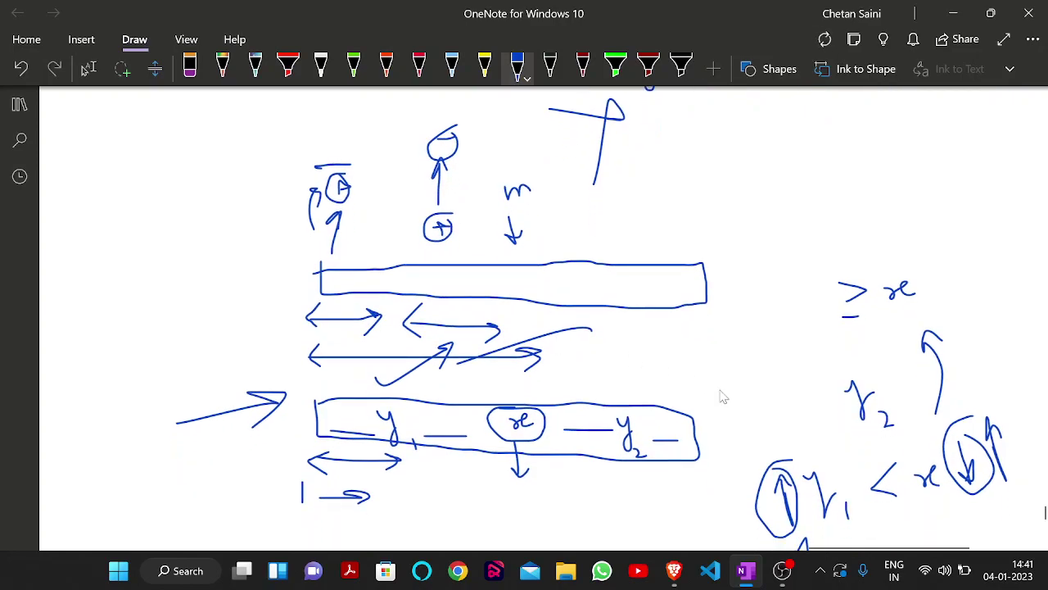
{"action": "scroll", "coordinate": [761, 412], "scroll_direction": "down", "scroll_amount": 2}
{"action": "scroll", "coordinate": [602, 401], "scroll_direction": "up", "scroll_amount": 1}
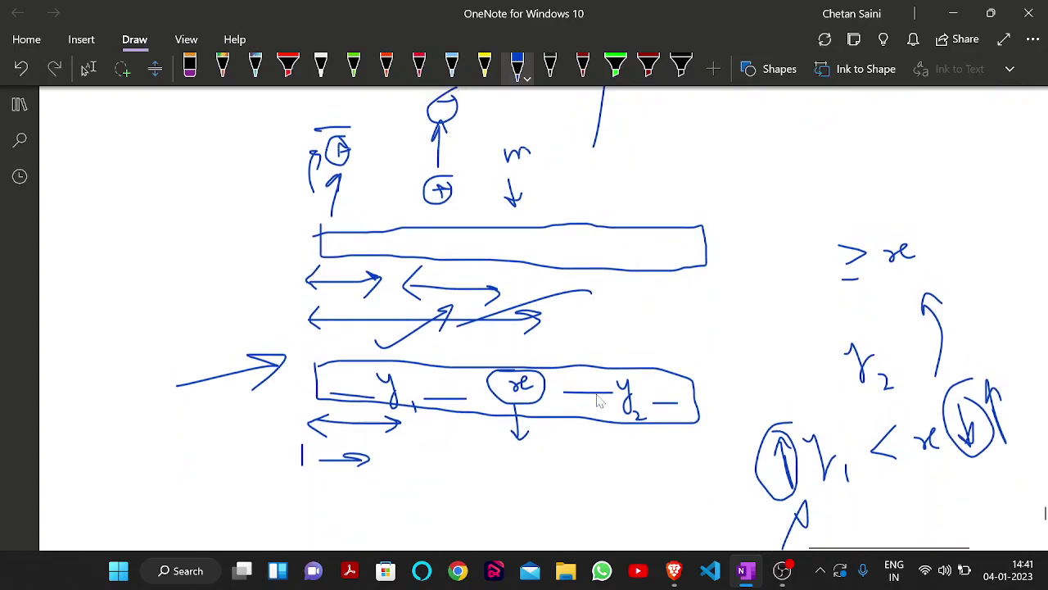
{"action": "scroll", "coordinate": [448, 230], "scroll_direction": "up", "scroll_amount": 2}
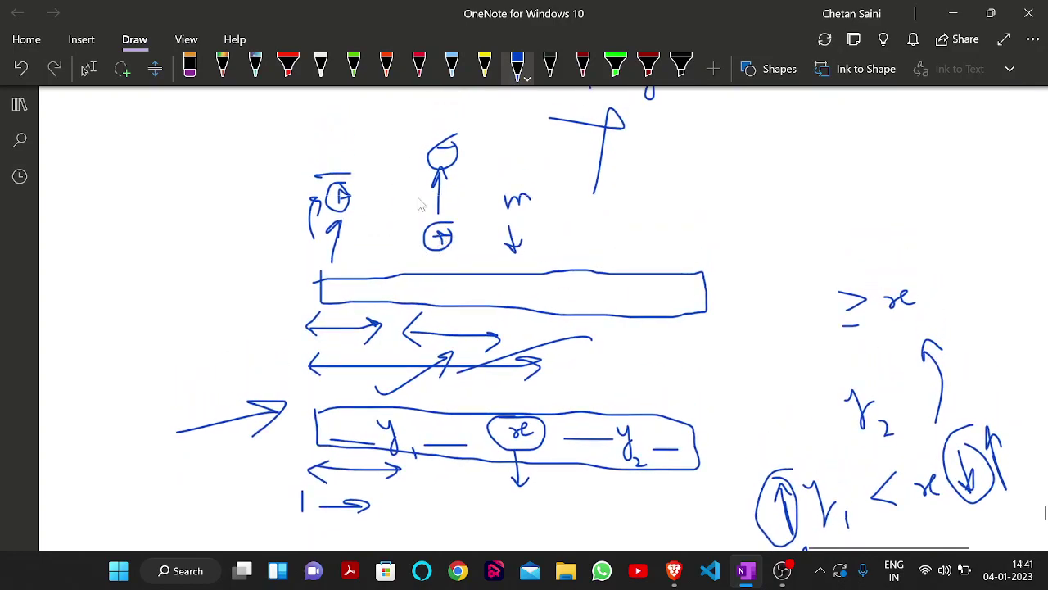
{"action": "left_click_drag", "start_coordinate": [409, 235], "coordinate": [419, 186]}
{"action": "scroll", "coordinate": [516, 217], "scroll_direction": "down", "scroll_amount": 1}
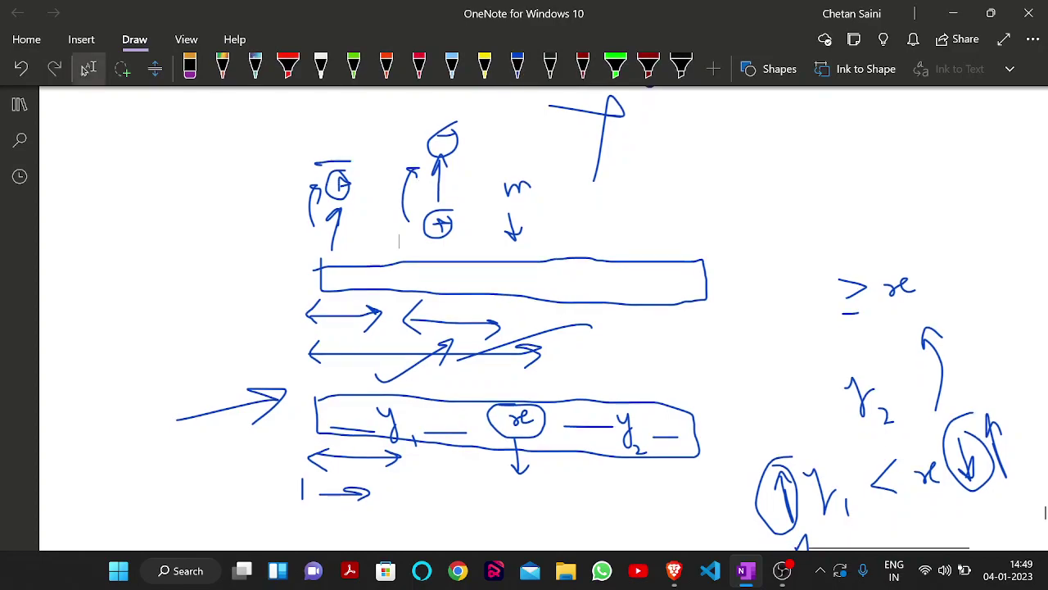
Step: Return to freehand inking and write y1 with a long arrow beneath it
{"action": "left_click", "coordinate": [517, 66]}
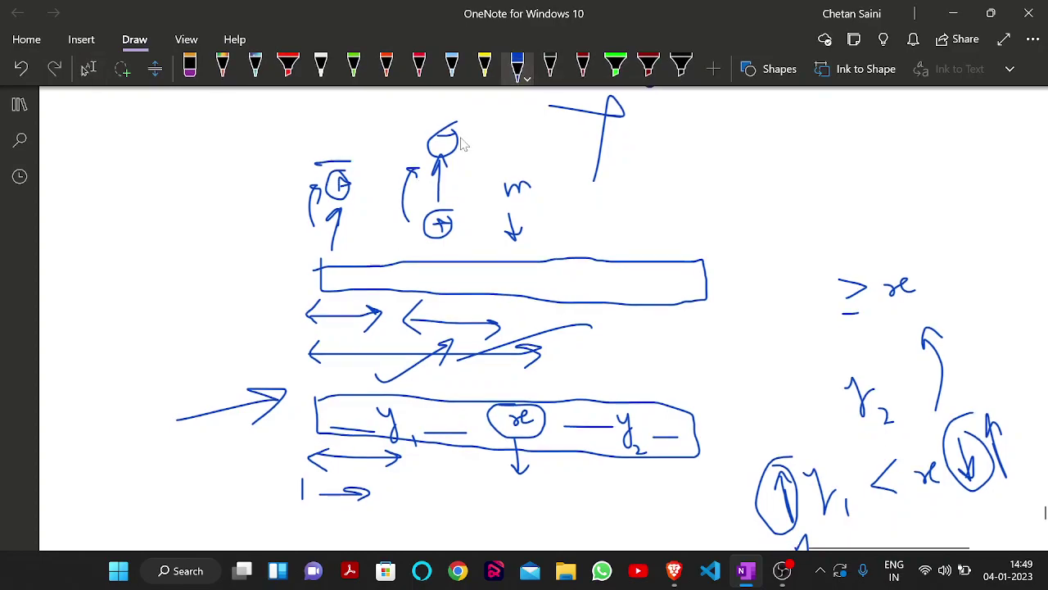
{"action": "scroll", "coordinate": [433, 167], "scroll_direction": "up", "scroll_amount": 3}
{"action": "left_click_drag", "start_coordinate": [129, 182], "coordinate": [162, 214]}
{"action": "left_click_drag", "start_coordinate": [315, 147], "coordinate": [333, 147]}
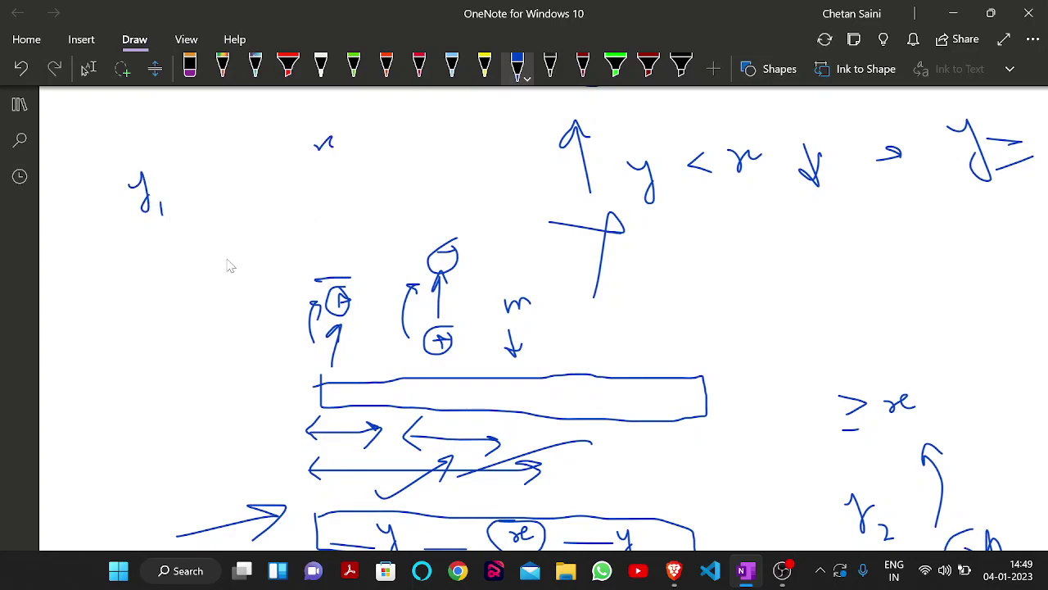
{"action": "mouse_move", "coordinate": [170, 252]}
{"action": "left_mouse_down"}
{"action": "mouse_move", "coordinate": [171, 284]}
{"action": "mouse_move", "coordinate": [341, 223]}
{"action": "left_mouse_up"}
{"action": "left_click_drag", "start_coordinate": [329, 217], "coordinate": [339, 234]}
{"action": "scroll", "coordinate": [248, 332], "scroll_direction": "down", "scroll_amount": 2}
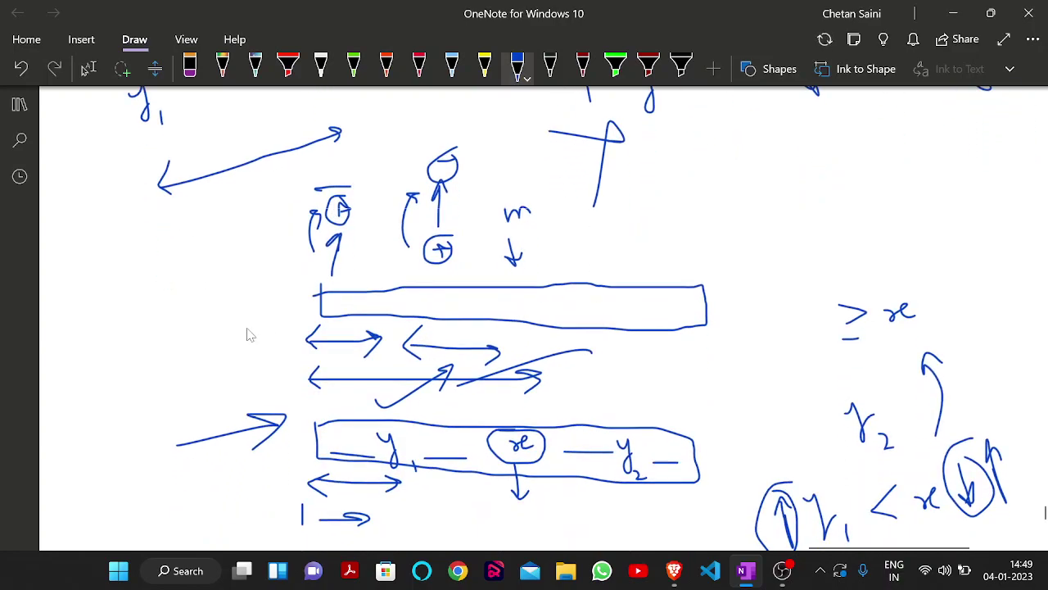
Step: Draw an arrow left of the upper array and an upward arrow topped by a circle
{"action": "left_click", "coordinate": [241, 328]}
{"action": "left_click_drag", "start_coordinate": [241, 328], "coordinate": [298, 308]}
{"action": "mouse_move", "coordinate": [280, 305]}
{"action": "left_mouse_down"}
{"action": "mouse_move", "coordinate": [298, 308]}
{"action": "mouse_move", "coordinate": [288, 320]}
{"action": "left_mouse_up"}
{"action": "scroll", "coordinate": [288, 332], "scroll_direction": "up", "scroll_amount": 2}
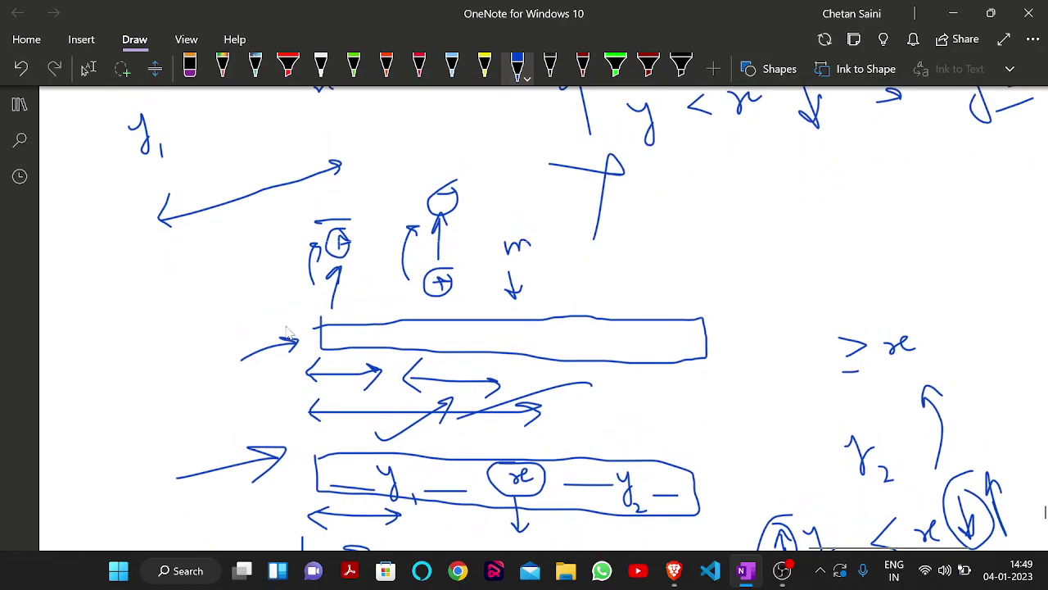
{"action": "scroll", "coordinate": [279, 327], "scroll_direction": "up", "scroll_amount": 1}
{"action": "mouse_move", "coordinate": [218, 219]}
{"action": "left_mouse_down"}
{"action": "mouse_move", "coordinate": [203, 152]}
{"action": "mouse_move", "coordinate": [211, 174]}
{"action": "left_mouse_up"}
{"action": "mouse_move", "coordinate": [203, 108]}
{"action": "left_mouse_down"}
{"action": "mouse_move", "coordinate": [188, 140]}
{"action": "mouse_move", "coordinate": [211, 124]}
{"action": "left_mouse_up"}
{"action": "scroll", "coordinate": [311, 191], "scroll_direction": "down", "scroll_amount": 3}
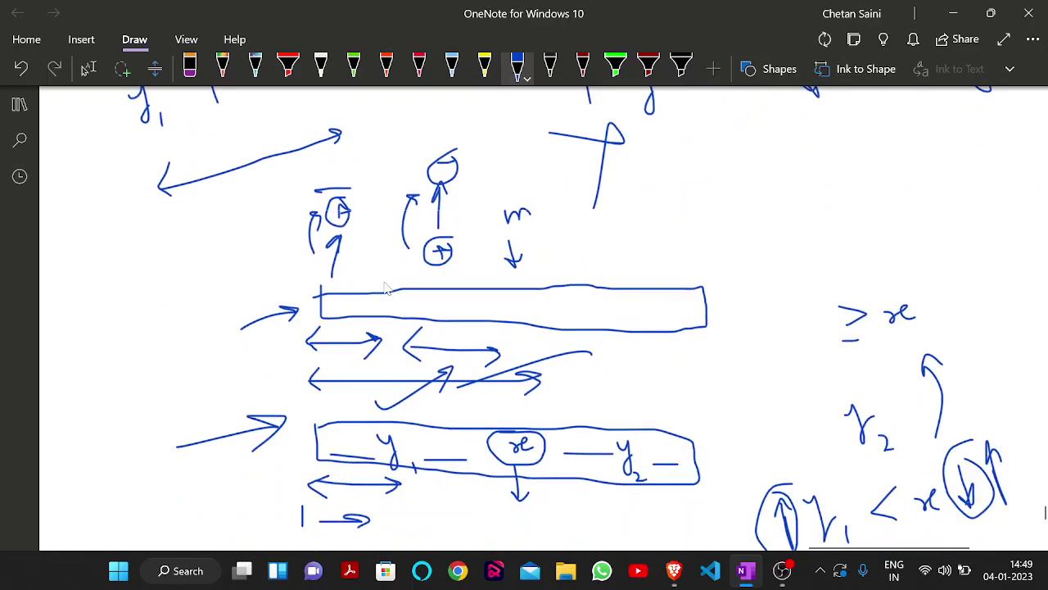
{"action": "left_click_drag", "start_coordinate": [427, 281], "coordinate": [465, 282]}
{"action": "scroll", "coordinate": [436, 286], "scroll_direction": "down", "scroll_amount": 2}
{"action": "scroll", "coordinate": [436, 286], "scroll_direction": "down", "scroll_amount": 4}
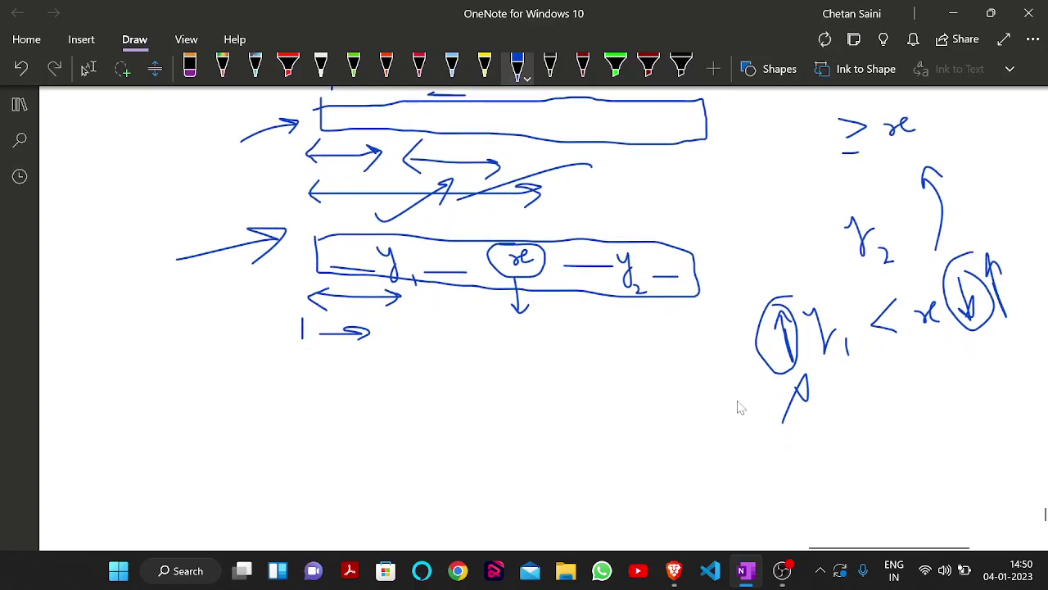
Step: Add dashes under y1 and x, an arrow toward y2, and one above the lower y1 section
{"action": "left_click_drag", "start_coordinate": [835, 380], "coordinate": [864, 378]}
{"action": "left_click_drag", "start_coordinate": [941, 349], "coordinate": [950, 348]}
{"action": "mouse_move", "coordinate": [832, 304]}
{"action": "left_mouse_down"}
{"action": "mouse_move", "coordinate": [900, 261]}
{"action": "mouse_move", "coordinate": [894, 270]}
{"action": "left_mouse_up"}
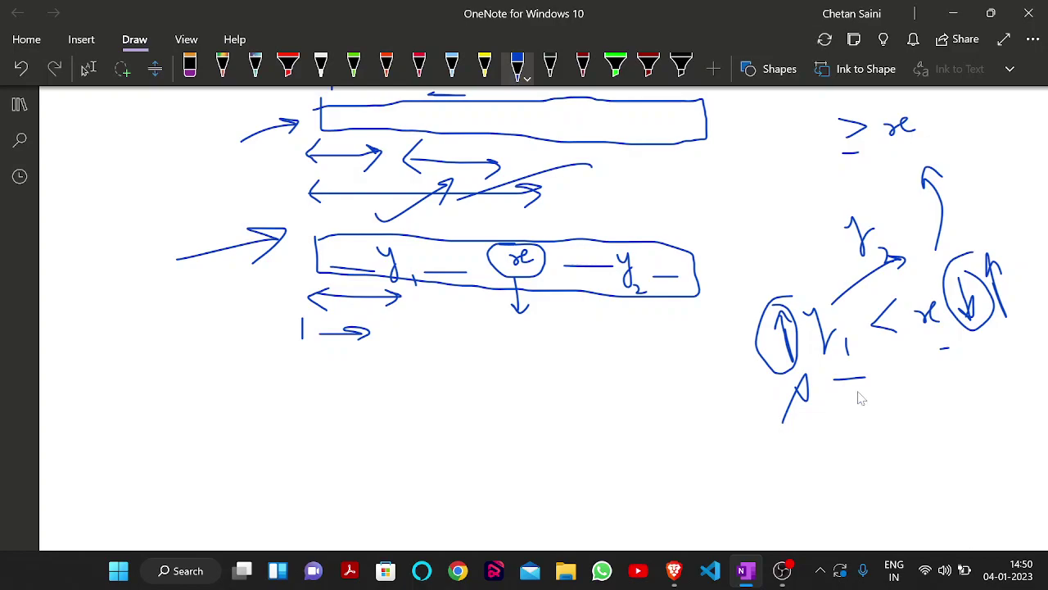
{"action": "scroll", "coordinate": [896, 372], "scroll_direction": "up", "scroll_amount": 3}
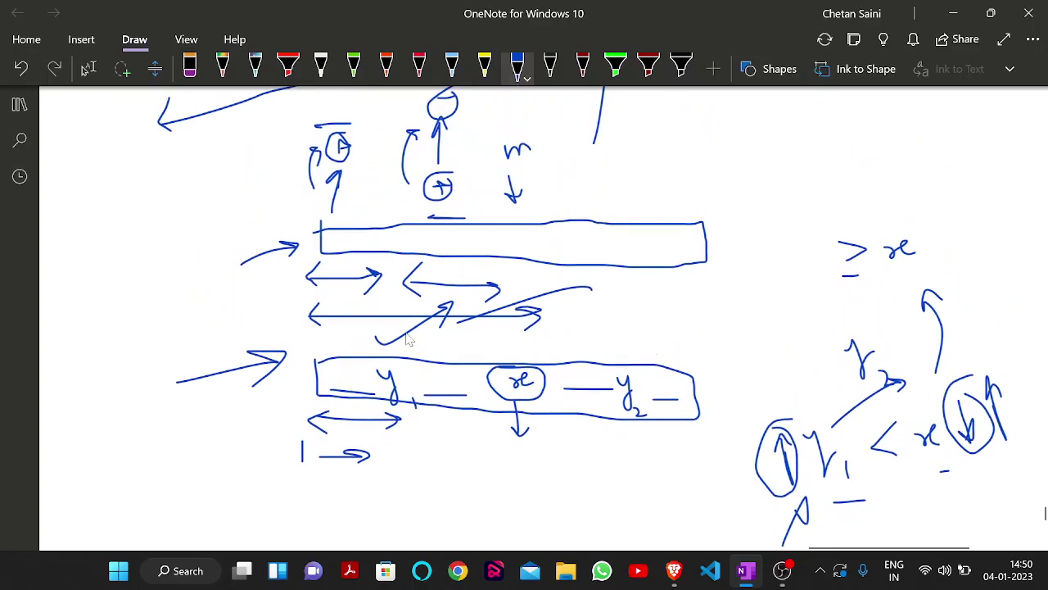
{"action": "mouse_move", "coordinate": [425, 344]}
{"action": "left_mouse_down"}
{"action": "mouse_move", "coordinate": [436, 371]}
{"action": "mouse_move", "coordinate": [501, 349]}
{"action": "mouse_move", "coordinate": [502, 358]}
{"action": "left_mouse_up"}
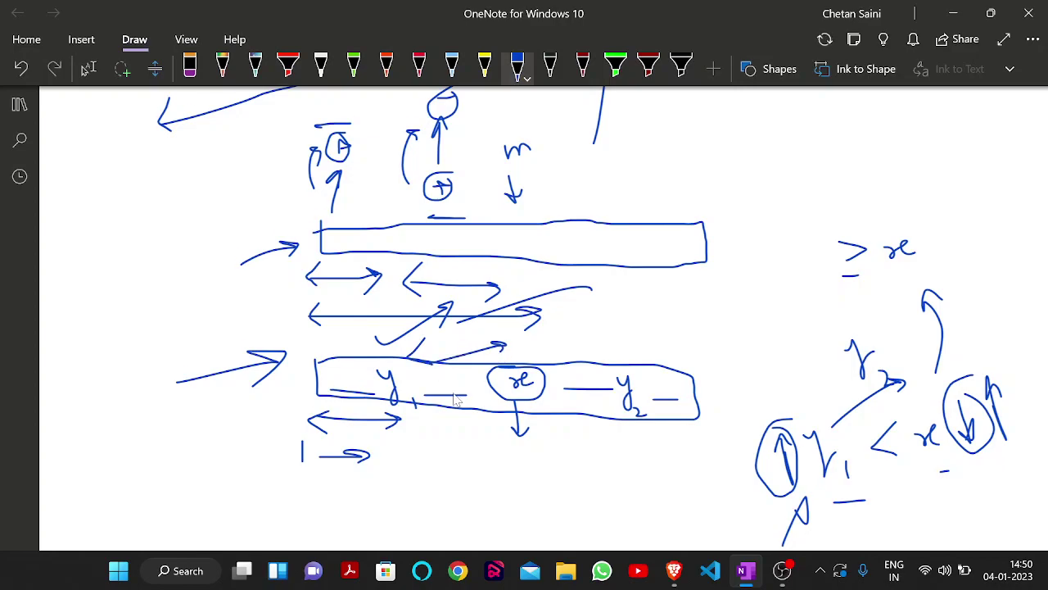
{"action": "scroll", "coordinate": [456, 399], "scroll_direction": "down", "scroll_amount": 1}
{"action": "scroll", "coordinate": [456, 398], "scroll_direction": "up", "scroll_amount": 2}
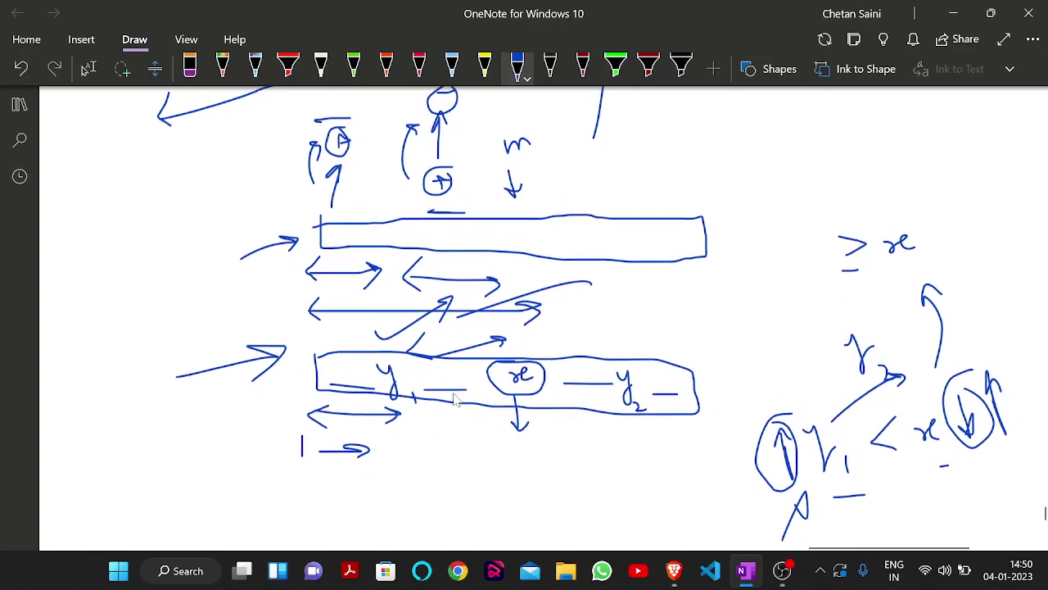
{"action": "scroll", "coordinate": [456, 399], "scroll_direction": "down", "scroll_amount": 2}
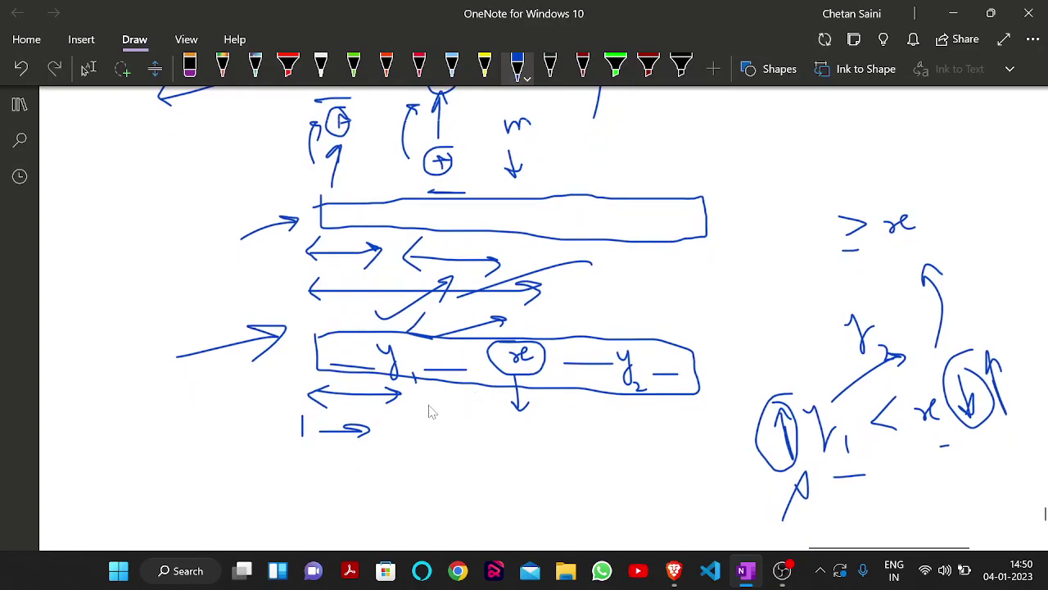
{"action": "scroll", "coordinate": [824, 463], "scroll_direction": "down", "scroll_amount": 5}
Step: Handwrite y1 ≥ x below the inequality, with an underlined greater-than sign
{"action": "mouse_move", "coordinate": [842, 455]}
{"action": "left_mouse_down"}
{"action": "mouse_move", "coordinate": [859, 459]}
{"action": "mouse_move", "coordinate": [867, 487]}
{"action": "left_mouse_up"}
{"action": "mouse_move", "coordinate": [920, 468]}
{"action": "left_mouse_down"}
{"action": "mouse_move", "coordinate": [941, 483]}
{"action": "mouse_move", "coordinate": [925, 490]}
{"action": "mouse_move", "coordinate": [958, 509]}
{"action": "left_mouse_up"}
{"action": "mouse_move", "coordinate": [976, 471]}
{"action": "left_mouse_down"}
{"action": "mouse_move", "coordinate": [994, 494]}
{"action": "mouse_move", "coordinate": [1023, 501]}
{"action": "left_mouse_up"}
{"action": "scroll", "coordinate": [900, 485], "scroll_direction": "up", "scroll_amount": 5}
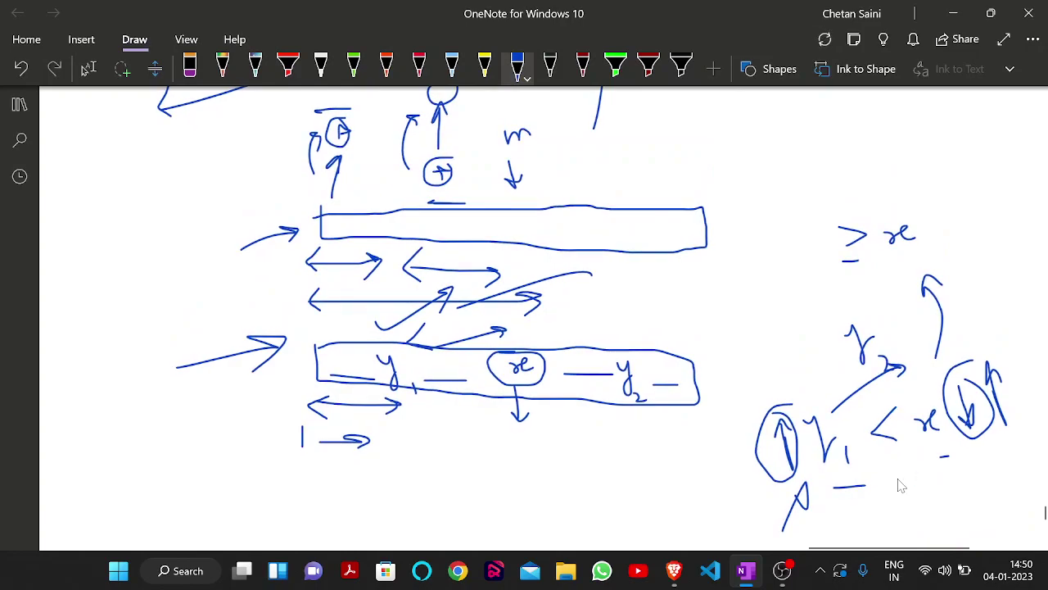
{"action": "scroll", "coordinate": [896, 484], "scroll_direction": "up", "scroll_amount": 1}
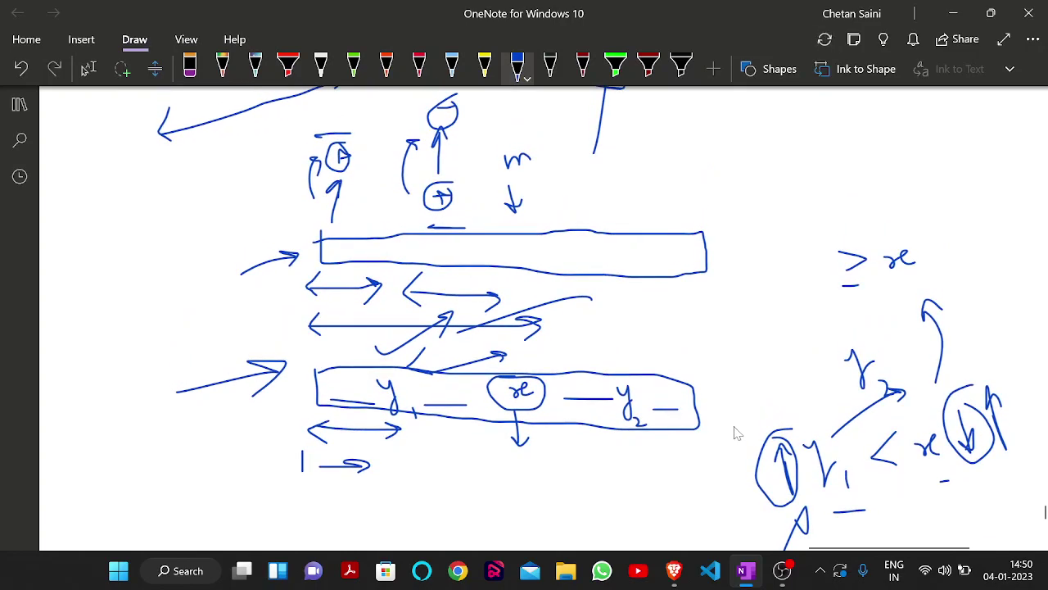
{"action": "scroll", "coordinate": [735, 434], "scroll_direction": "up", "scroll_amount": 1}
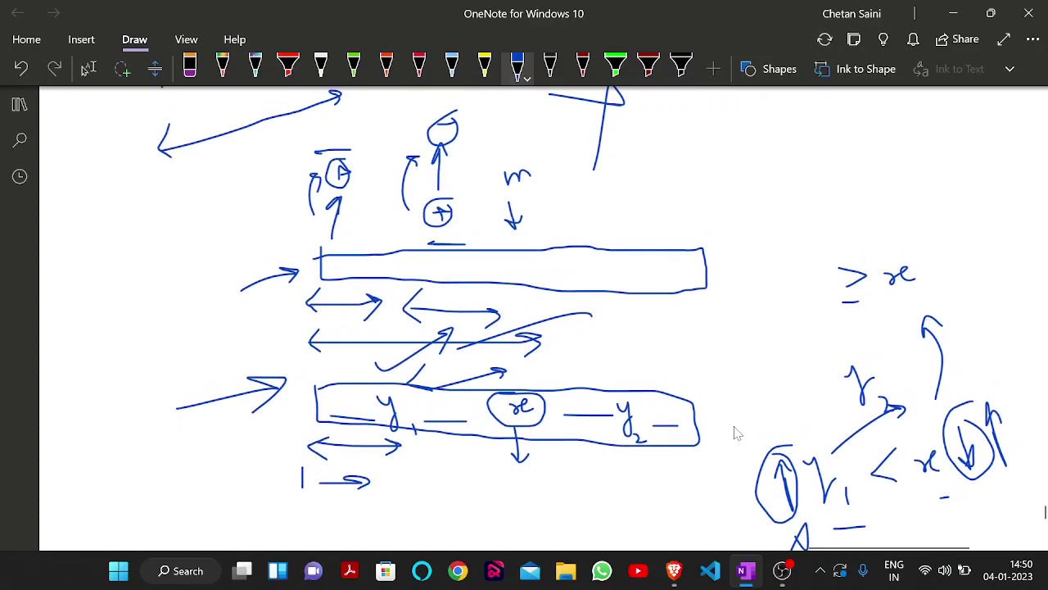
{"action": "scroll", "coordinate": [735, 434], "scroll_direction": "down", "scroll_amount": 2}
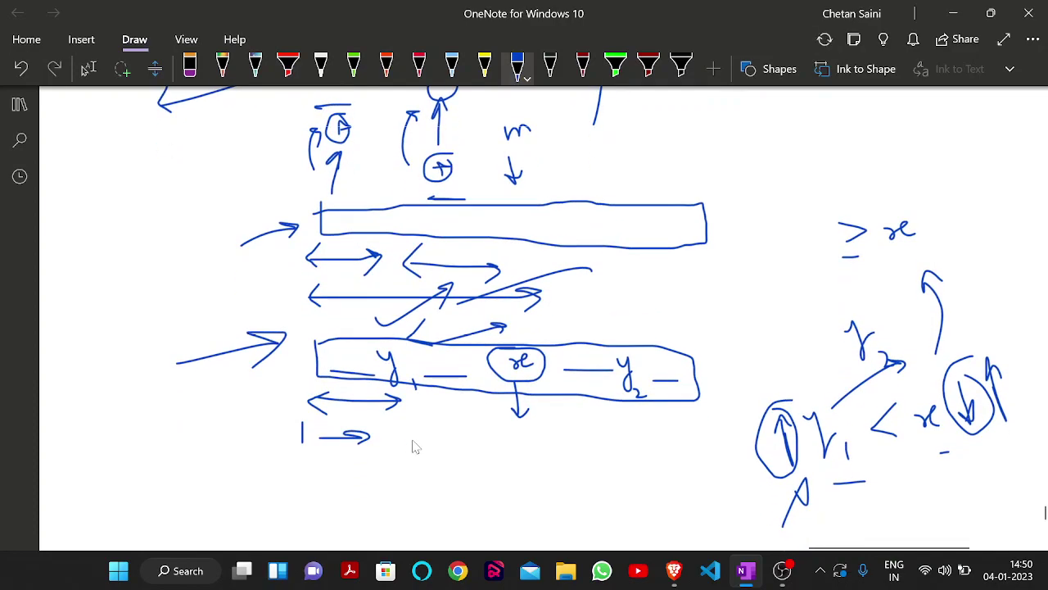
{"action": "mouse_move", "coordinate": [412, 441]}
{"action": "left_mouse_down"}
{"action": "mouse_move", "coordinate": [414, 464]}
{"action": "mouse_move", "coordinate": [533, 453]}
{"action": "mouse_move", "coordinate": [528, 463]}
{"action": "left_mouse_up"}
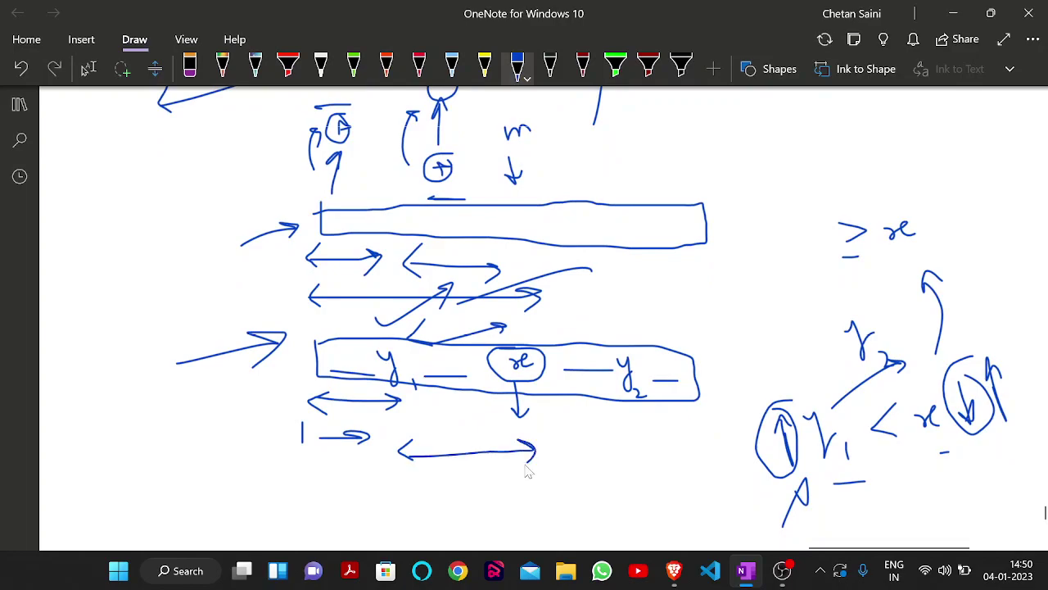
{"action": "scroll", "coordinate": [527, 470], "scroll_direction": "down", "scroll_amount": 2}
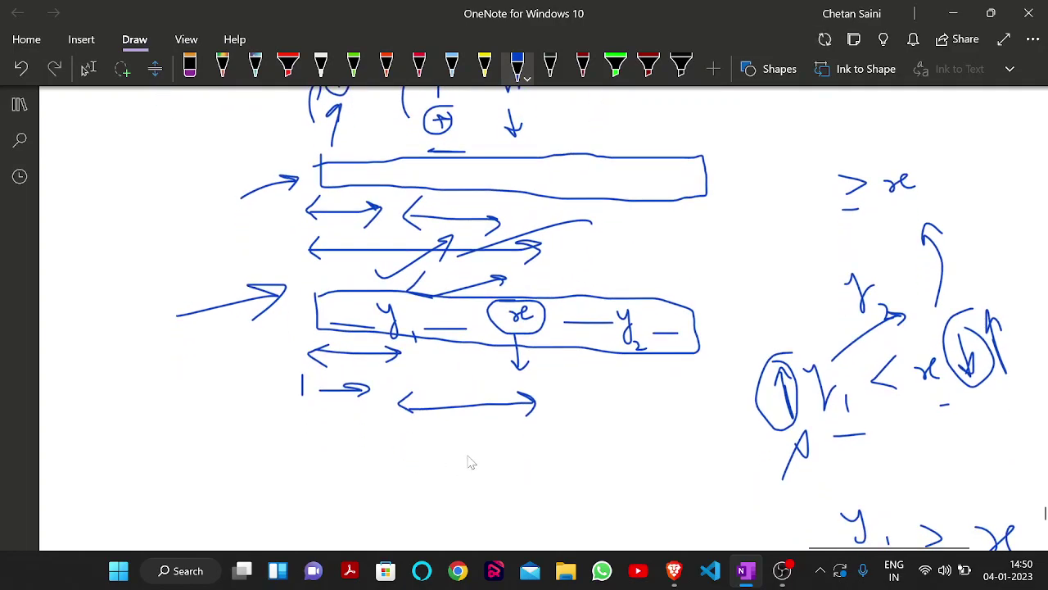
Step: Draw a small plus stroke below the double arrow beside the circled plus
{"action": "mouse_move", "coordinate": [450, 452]}
{"action": "left_mouse_down"}
{"action": "mouse_move", "coordinate": [483, 451]}
{"action": "mouse_move", "coordinate": [464, 459]}
{"action": "mouse_move", "coordinate": [458, 480]}
{"action": "mouse_move", "coordinate": [469, 438]}
{"action": "mouse_move", "coordinate": [464, 484]}
{"action": "mouse_move", "coordinate": [515, 486]}
{"action": "mouse_move", "coordinate": [503, 494]}
{"action": "left_mouse_up"}
{"action": "scroll", "coordinate": [467, 439], "scroll_direction": "down", "scroll_amount": 2}
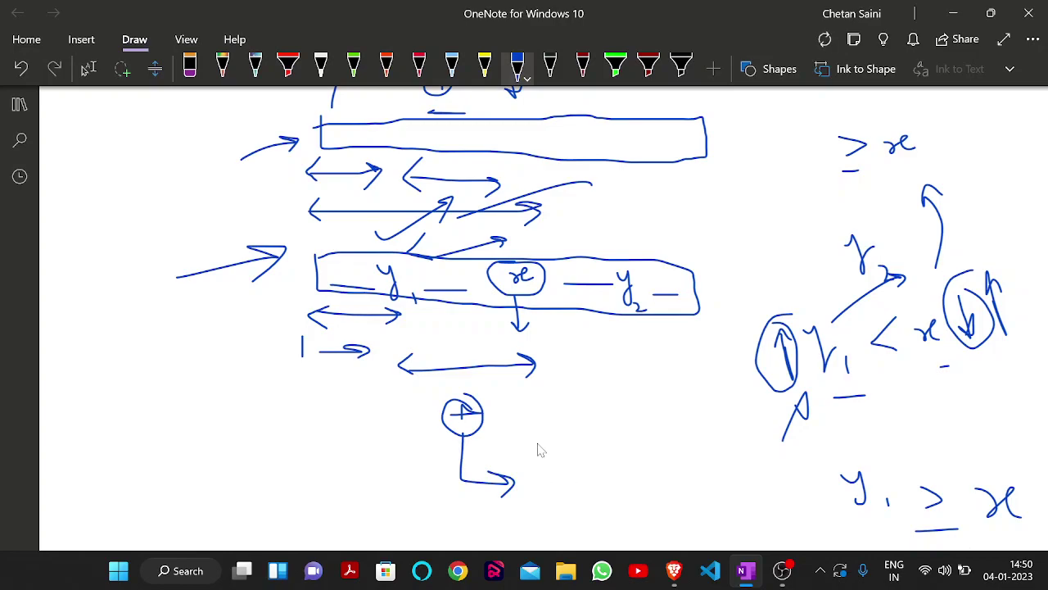
{"action": "scroll", "coordinate": [538, 449], "scroll_direction": "up", "scroll_amount": 1}
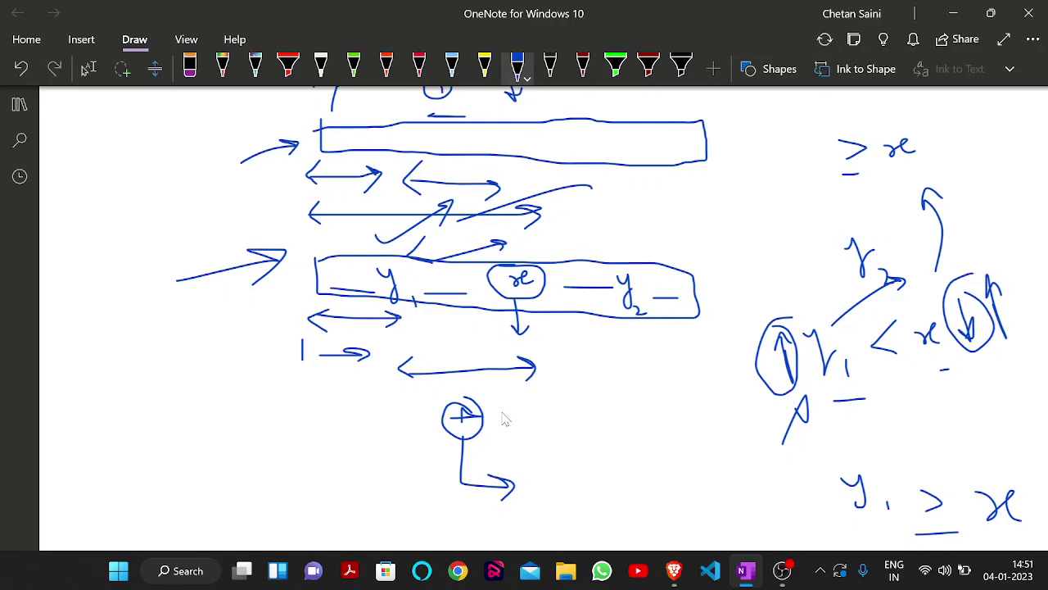
{"action": "scroll", "coordinate": [505, 420], "scroll_direction": "down", "scroll_amount": 1}
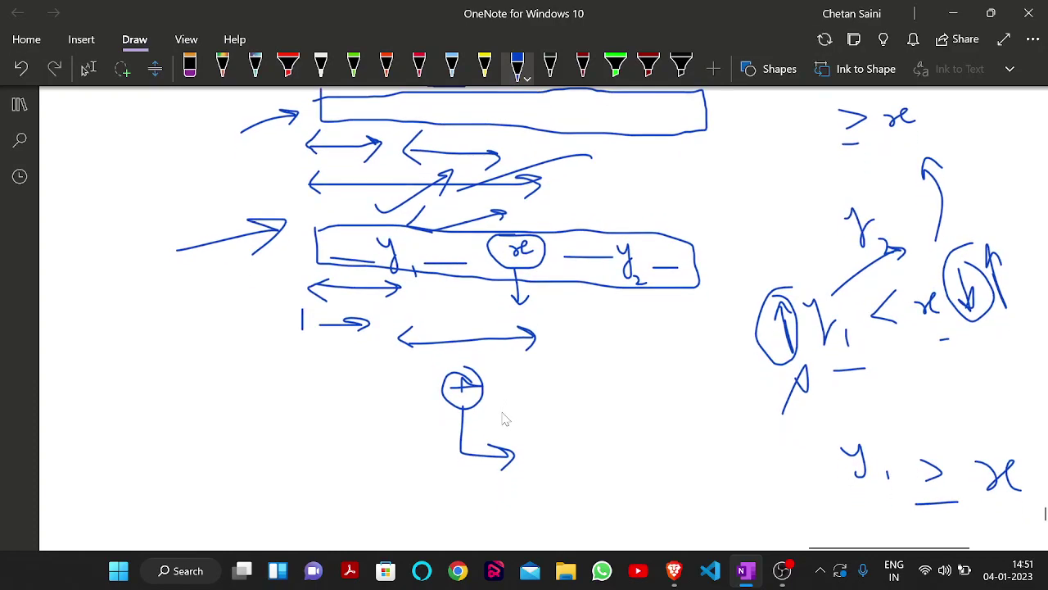
{"action": "scroll", "coordinate": [494, 438], "scroll_direction": "down", "scroll_amount": 3}
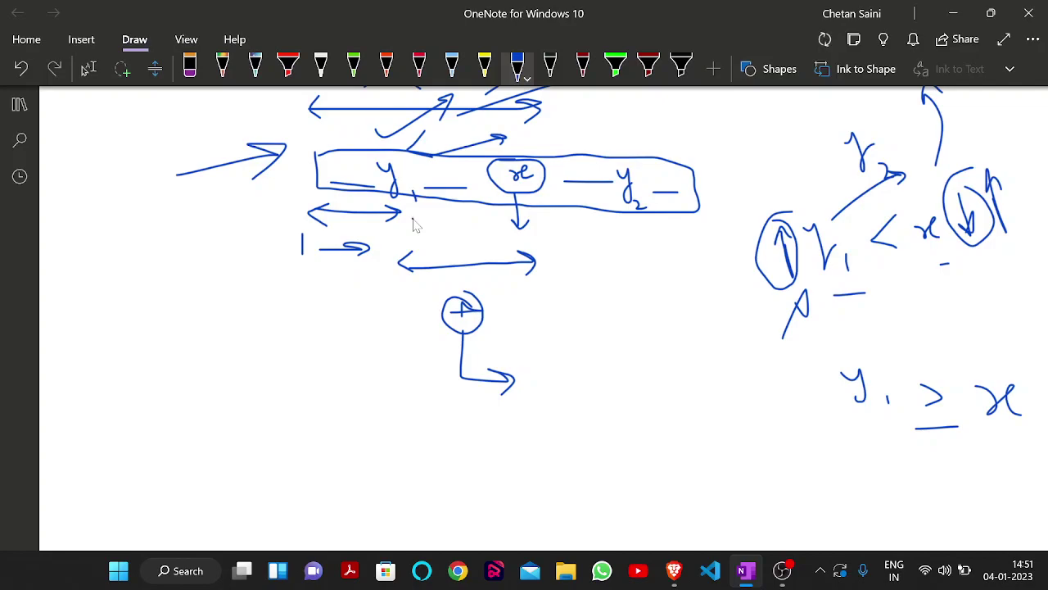
Step: Add a mark below the left double arrow and write 2 as the first example value
{"action": "left_click_drag", "start_coordinate": [413, 225], "coordinate": [395, 232]}
{"action": "mouse_move", "coordinate": [511, 321]}
{"action": "left_mouse_down"}
{"action": "mouse_move", "coordinate": [565, 304]}
{"action": "mouse_move", "coordinate": [564, 282]}
{"action": "mouse_move", "coordinate": [583, 276]}
{"action": "left_mouse_up"}
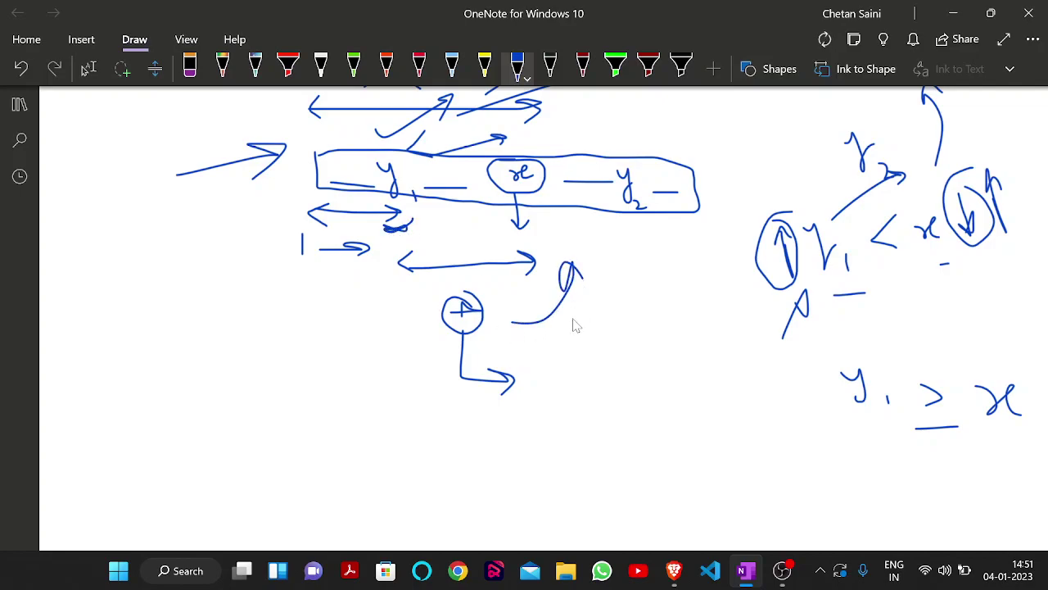
{"action": "scroll", "coordinate": [573, 326], "scroll_direction": "down", "scroll_amount": 1}
{"action": "scroll", "coordinate": [573, 328], "scroll_direction": "down", "scroll_amount": 1}
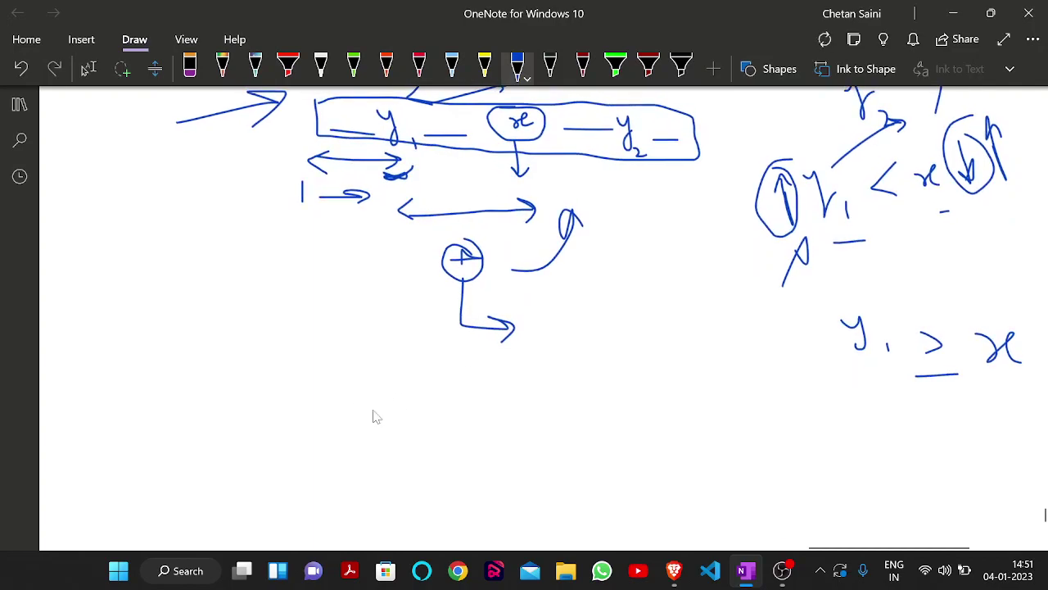
{"action": "left_click_drag", "start_coordinate": [374, 411], "coordinate": [405, 430]}
Step: Complete the first example row 2 2 4 and draw an arrow pointing at it
{"action": "left_click_drag", "start_coordinate": [488, 411], "coordinate": [526, 434]}
{"action": "left_click_drag", "start_coordinate": [600, 403], "coordinate": [614, 435]}
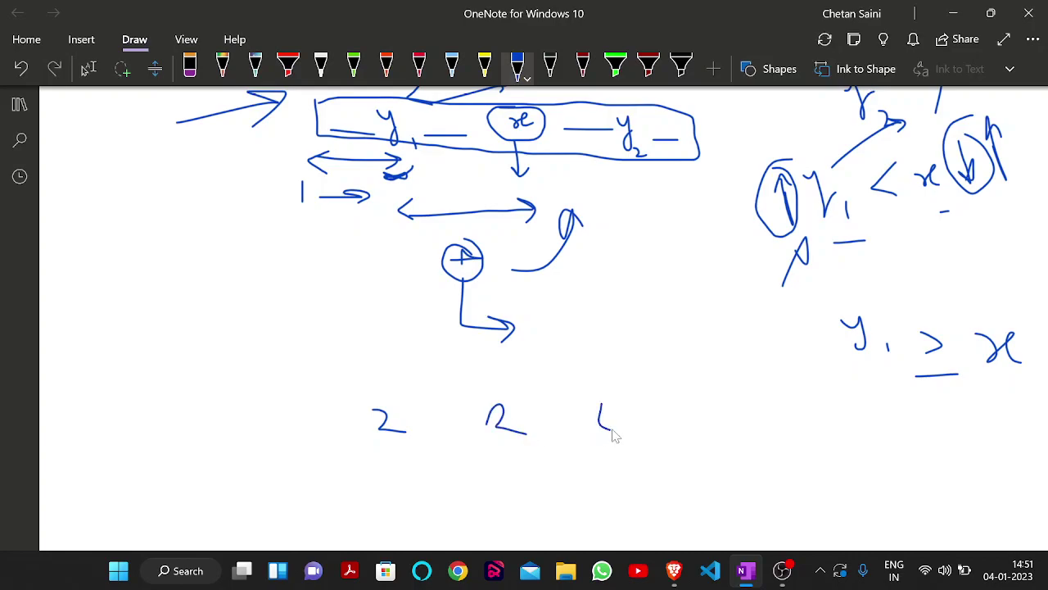
{"action": "scroll", "coordinate": [613, 444], "scroll_direction": "down", "scroll_amount": 1}
{"action": "scroll", "coordinate": [459, 393], "scroll_direction": "down", "scroll_amount": 2}
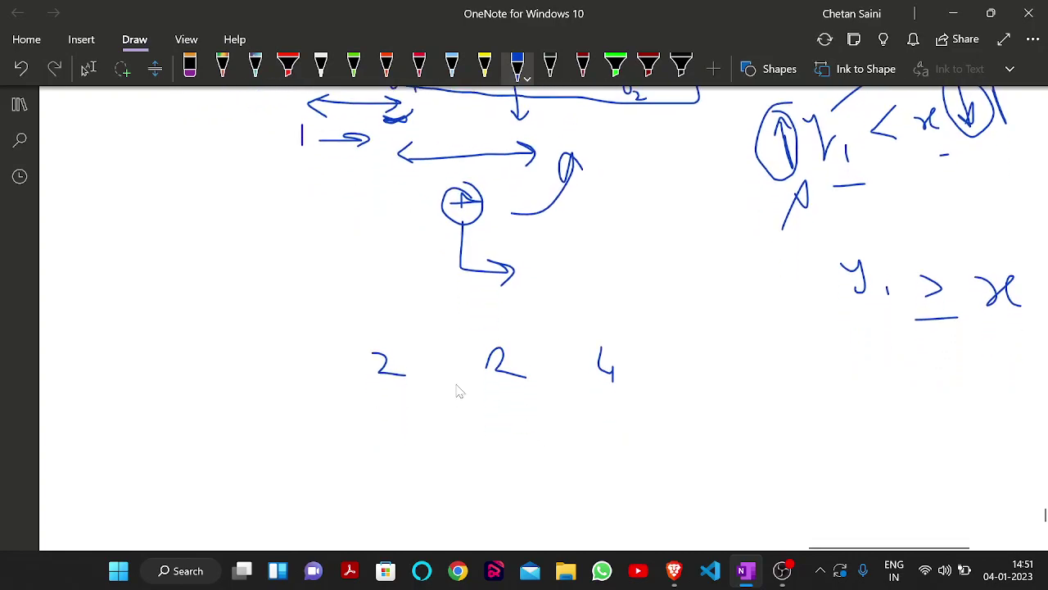
{"action": "mouse_move", "coordinate": [256, 371]}
{"action": "left_mouse_down"}
{"action": "mouse_move", "coordinate": [317, 360]}
{"action": "mouse_move", "coordinate": [309, 372]}
{"action": "left_mouse_up"}
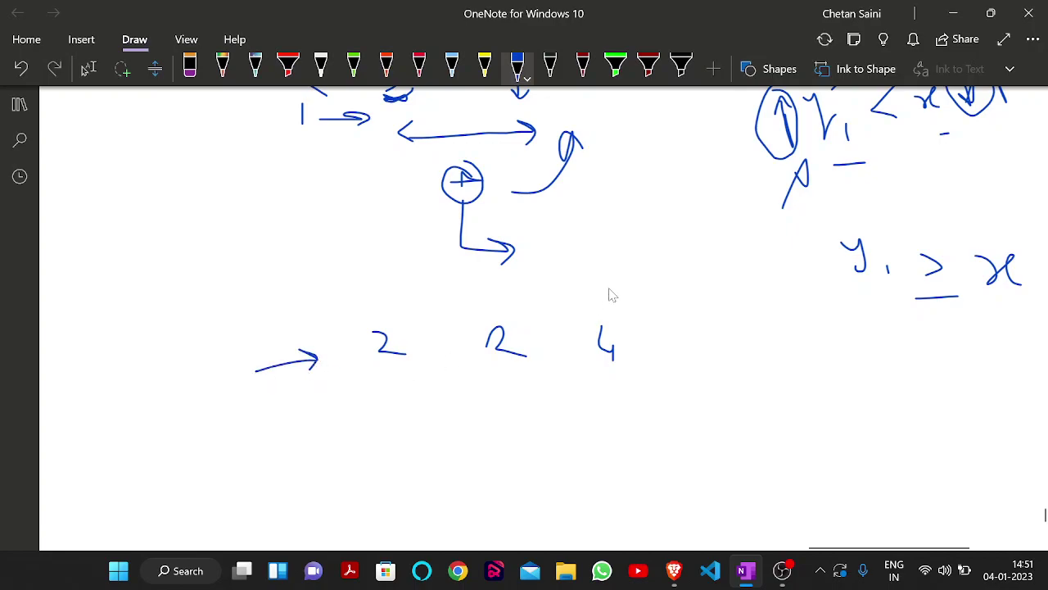
{"action": "mouse_move", "coordinate": [608, 278]}
{"action": "left_mouse_down"}
{"action": "mouse_move", "coordinate": [608, 308]}
{"action": "mouse_move", "coordinate": [611, 294]}
{"action": "left_mouse_up"}
{"action": "scroll", "coordinate": [428, 431], "scroll_direction": "down", "scroll_amount": 1}
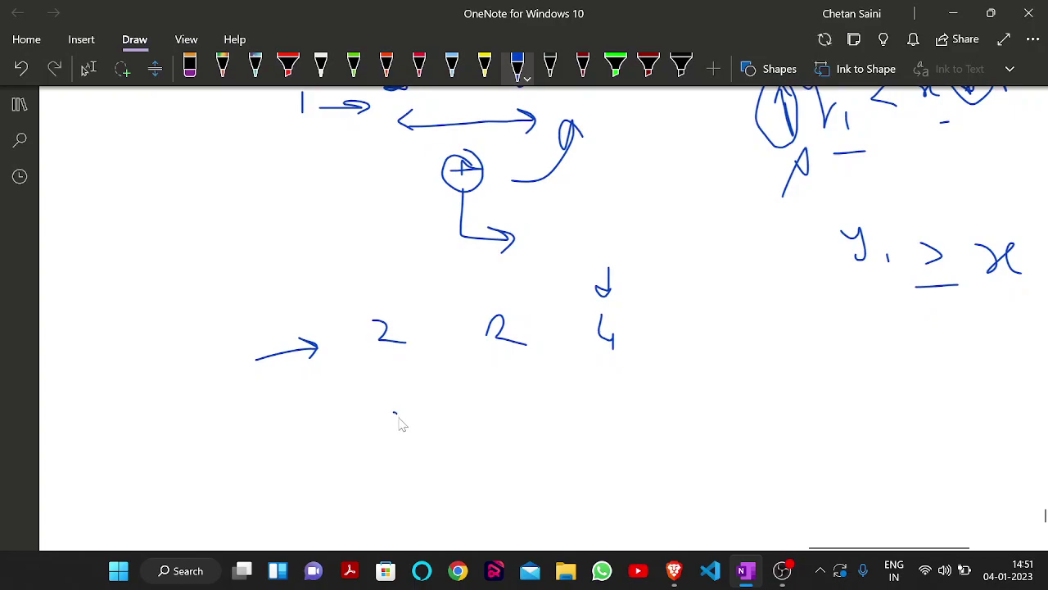
Step: Write the second row 2 4 8, underline the 8, and note 2 < 8
{"action": "left_click_drag", "start_coordinate": [396, 415], "coordinate": [415, 428]}
{"action": "left_click_drag", "start_coordinate": [500, 399], "coordinate": [516, 422]}
{"action": "mouse_move", "coordinate": [607, 403]}
{"action": "left_mouse_down"}
{"action": "mouse_move", "coordinate": [601, 434]}
{"action": "mouse_move", "coordinate": [606, 403]}
{"action": "left_mouse_up"}
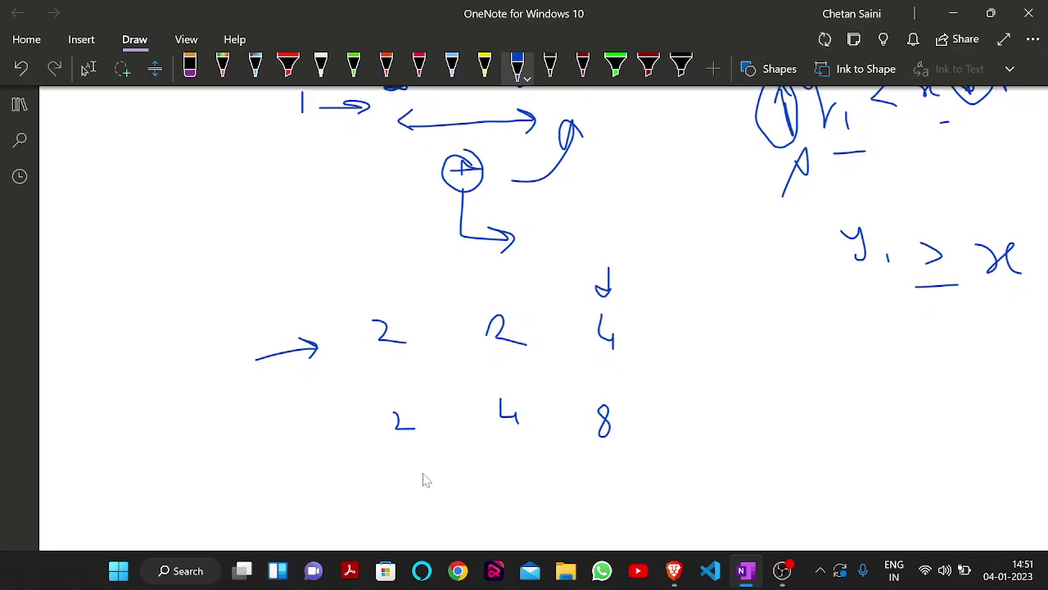
{"action": "scroll", "coordinate": [420, 480], "scroll_direction": "down", "scroll_amount": 1}
{"action": "left_click_drag", "start_coordinate": [392, 456], "coordinate": [415, 467]}
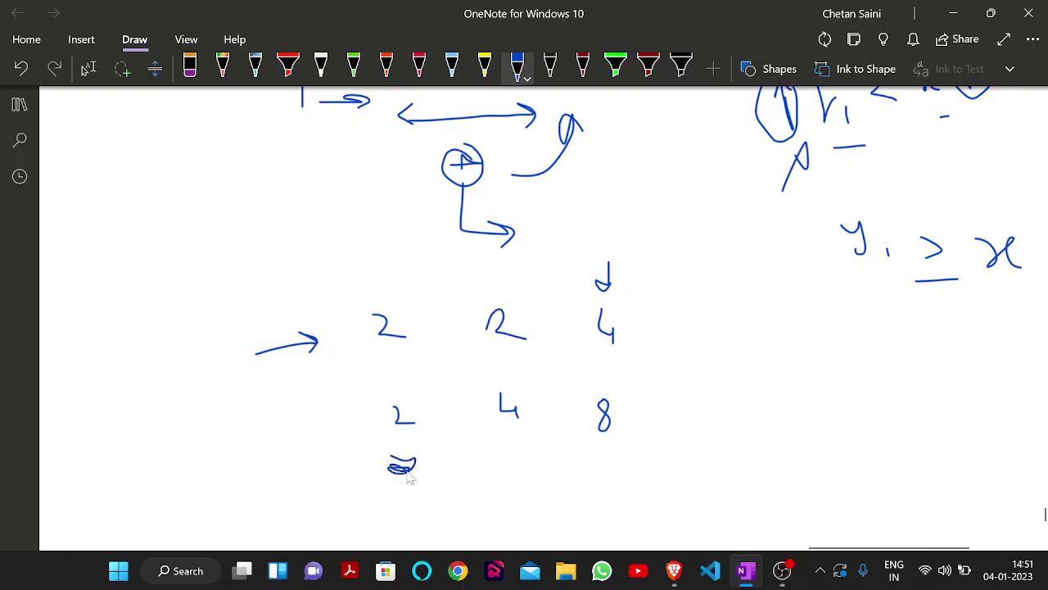
{"action": "left_click_drag", "start_coordinate": [582, 465], "coordinate": [613, 455]}
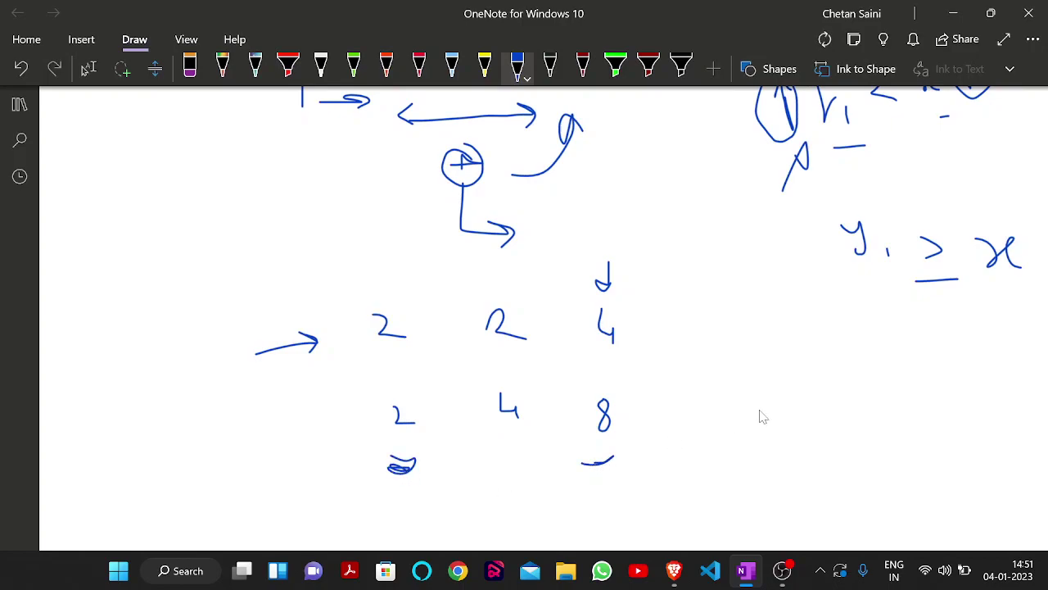
{"action": "mouse_move", "coordinate": [756, 414]}
{"action": "left_mouse_down"}
{"action": "mouse_move", "coordinate": [767, 437]}
{"action": "mouse_move", "coordinate": [837, 432]}
{"action": "left_mouse_up"}
{"action": "left_click_drag", "start_coordinate": [478, 336], "coordinate": [453, 337]}
Step: Write the third row 2 0 4 with the 4 under the 8
{"action": "scroll", "coordinate": [469, 342], "scroll_direction": "down", "scroll_amount": 1}
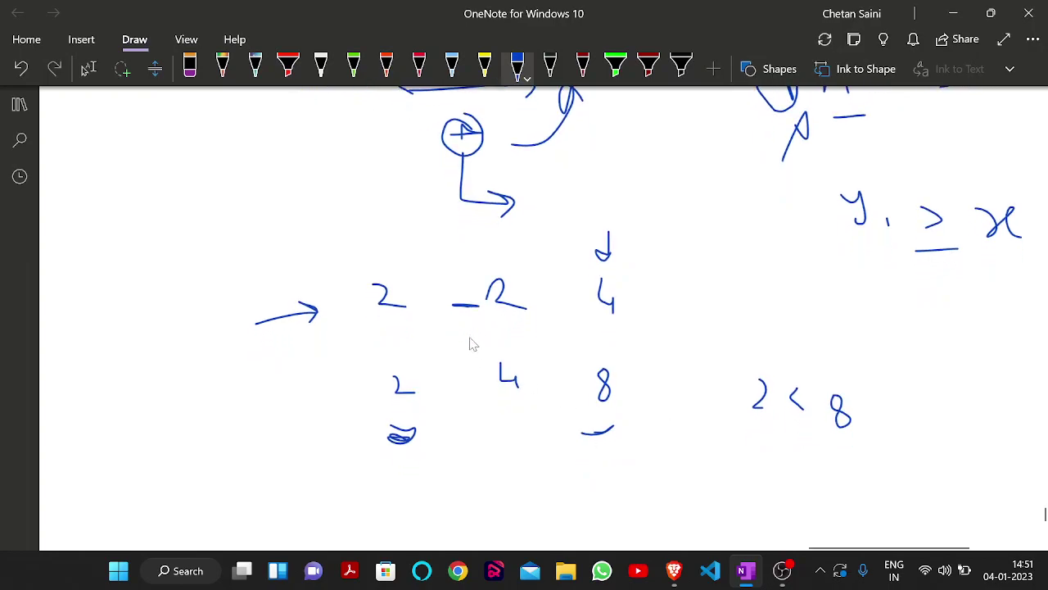
{"action": "scroll", "coordinate": [478, 382], "scroll_direction": "down", "scroll_amount": 1}
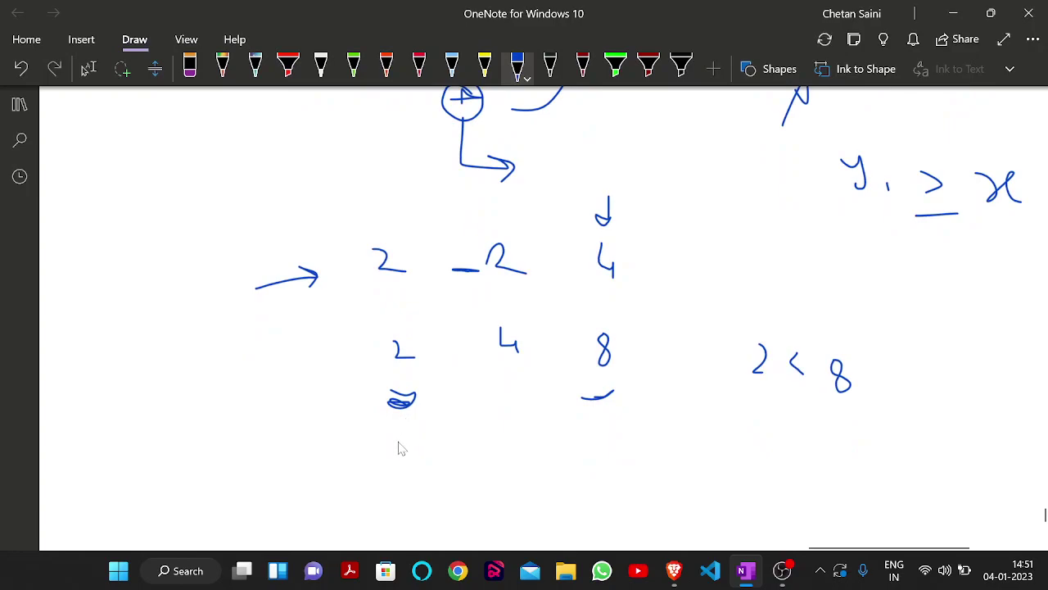
{"action": "left_click_drag", "start_coordinate": [400, 438], "coordinate": [423, 456]}
{"action": "mouse_move", "coordinate": [520, 425]}
{"action": "left_mouse_down"}
{"action": "mouse_move", "coordinate": [521, 455]}
{"action": "mouse_move", "coordinate": [524, 424]}
{"action": "mouse_move", "coordinate": [516, 432]}
{"action": "left_mouse_up"}
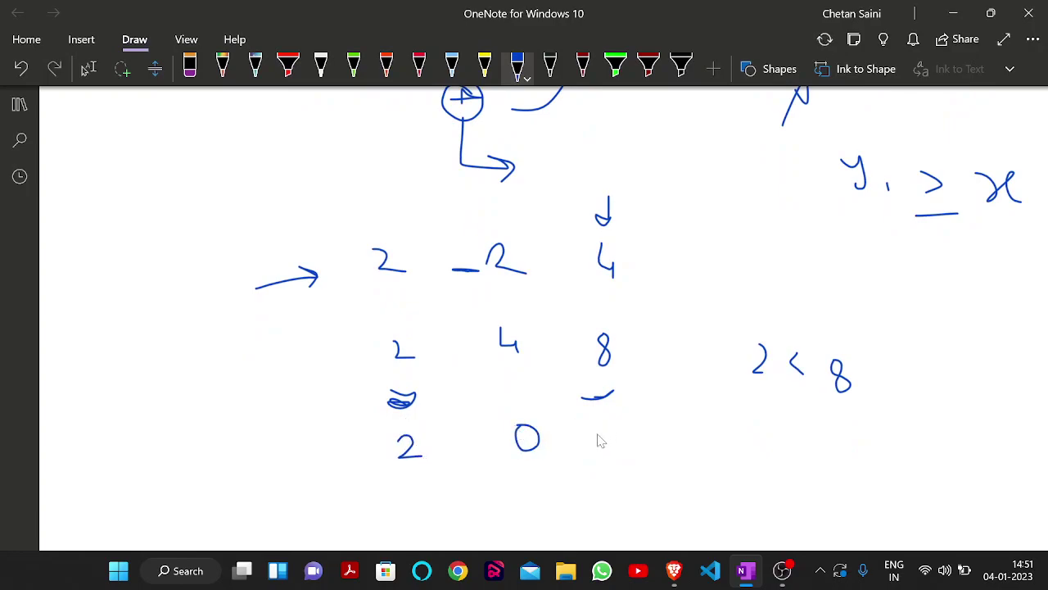
{"action": "mouse_move", "coordinate": [604, 429]}
{"action": "left_mouse_down"}
{"action": "mouse_move", "coordinate": [620, 449]}
{"action": "mouse_move", "coordinate": [614, 474]}
{"action": "left_mouse_up"}
{"action": "scroll", "coordinate": [619, 388], "scroll_direction": "down", "scroll_amount": 1}
Step: Circle the 8 with a curved arrow down from it, and write x − below the comparison
{"action": "mouse_move", "coordinate": [610, 327]}
{"action": "left_mouse_down"}
{"action": "mouse_move", "coordinate": [596, 329]}
{"action": "mouse_move", "coordinate": [620, 385]}
{"action": "mouse_move", "coordinate": [611, 328]}
{"action": "left_mouse_up"}
{"action": "mouse_move", "coordinate": [645, 373]}
{"action": "left_mouse_down"}
{"action": "mouse_move", "coordinate": [656, 382]}
{"action": "mouse_move", "coordinate": [659, 435]}
{"action": "left_mouse_up"}
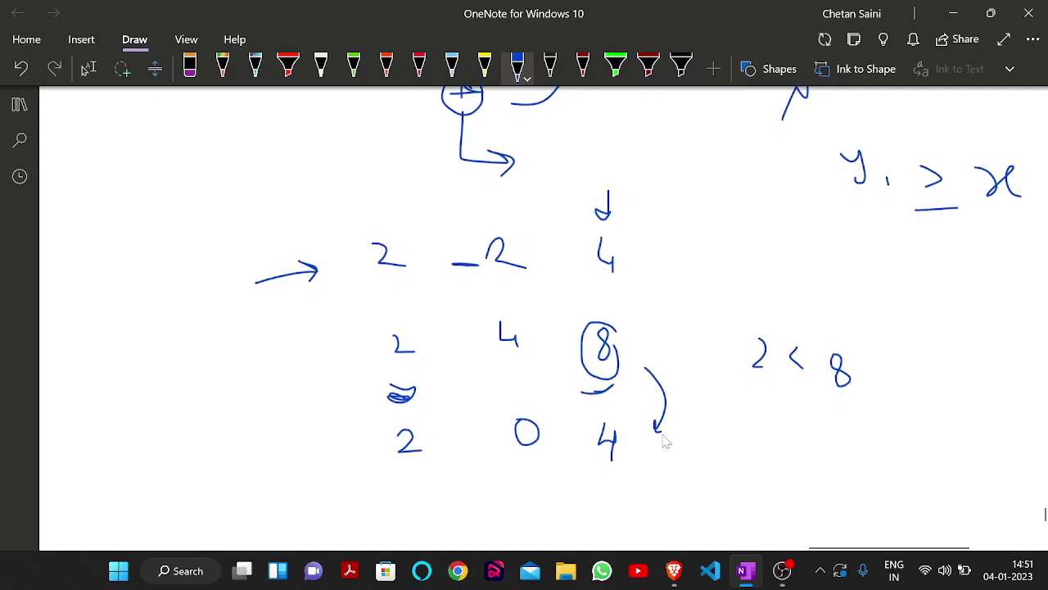
{"action": "scroll", "coordinate": [760, 436], "scroll_direction": "down", "scroll_amount": 1}
{"action": "mouse_move", "coordinate": [748, 429]}
{"action": "left_mouse_down"}
{"action": "mouse_move", "coordinate": [766, 446]}
{"action": "mouse_move", "coordinate": [790, 438]}
{"action": "left_mouse_up"}
{"action": "mouse_move", "coordinate": [807, 447]}
{"action": "left_mouse_down"}
{"action": "mouse_move", "coordinate": [880, 458]}
{"action": "mouse_move", "coordinate": [897, 454]}
{"action": "mouse_move", "coordinate": [897, 439]}
{"action": "mouse_move", "coordinate": [938, 433]}
{"action": "mouse_move", "coordinate": [948, 455]}
{"action": "left_mouse_up"}
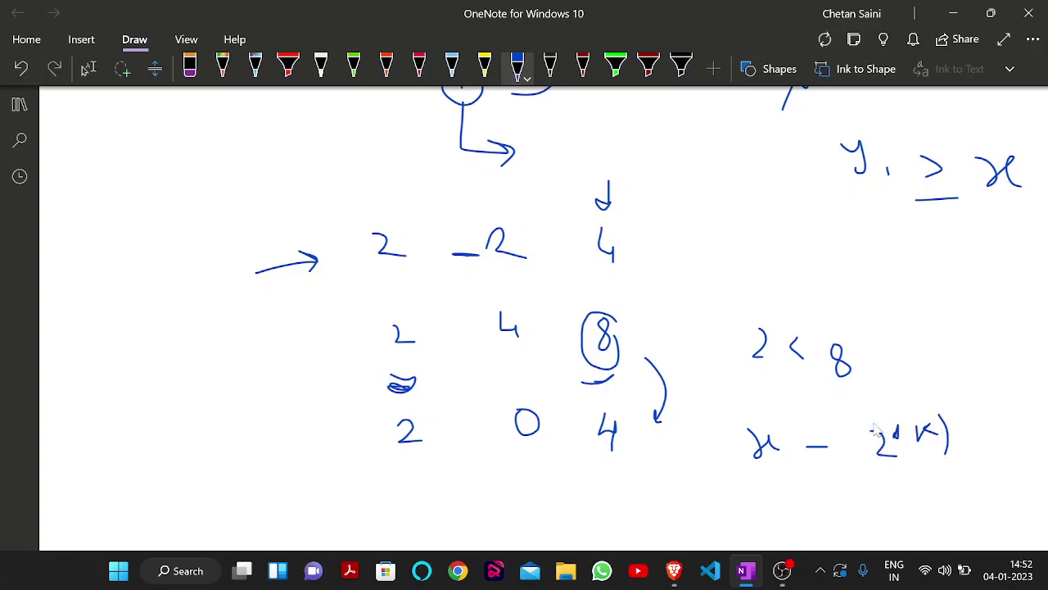
Step: Bracket the 2k term, link 2 < 8 to a circled plus and minus, and circle the middle 2
{"action": "mouse_move", "coordinate": [873, 422]}
{"action": "left_mouse_down"}
{"action": "mouse_move", "coordinate": [856, 477]}
{"action": "mouse_move", "coordinate": [878, 483]}
{"action": "left_mouse_up"}
{"action": "mouse_move", "coordinate": [881, 375]}
{"action": "left_mouse_down"}
{"action": "mouse_move", "coordinate": [907, 329]}
{"action": "mouse_move", "coordinate": [918, 354]}
{"action": "mouse_move", "coordinate": [951, 309]}
{"action": "mouse_move", "coordinate": [983, 374]}
{"action": "left_mouse_up"}
{"action": "mouse_move", "coordinate": [976, 366]}
{"action": "left_mouse_down"}
{"action": "mouse_move", "coordinate": [964, 391]}
{"action": "mouse_move", "coordinate": [986, 375]}
{"action": "left_mouse_up"}
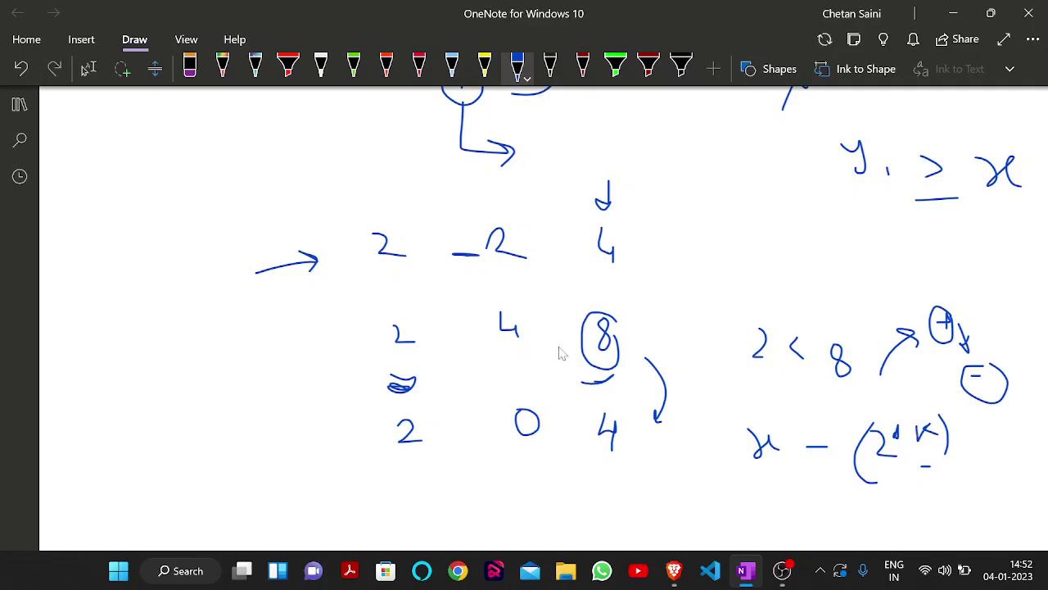
{"action": "left_click_drag", "start_coordinate": [542, 366], "coordinate": [552, 362]}
{"action": "mouse_move", "coordinate": [516, 237]}
{"action": "left_mouse_down"}
{"action": "mouse_move", "coordinate": [467, 239]}
{"action": "mouse_move", "coordinate": [514, 219]}
{"action": "left_mouse_up"}
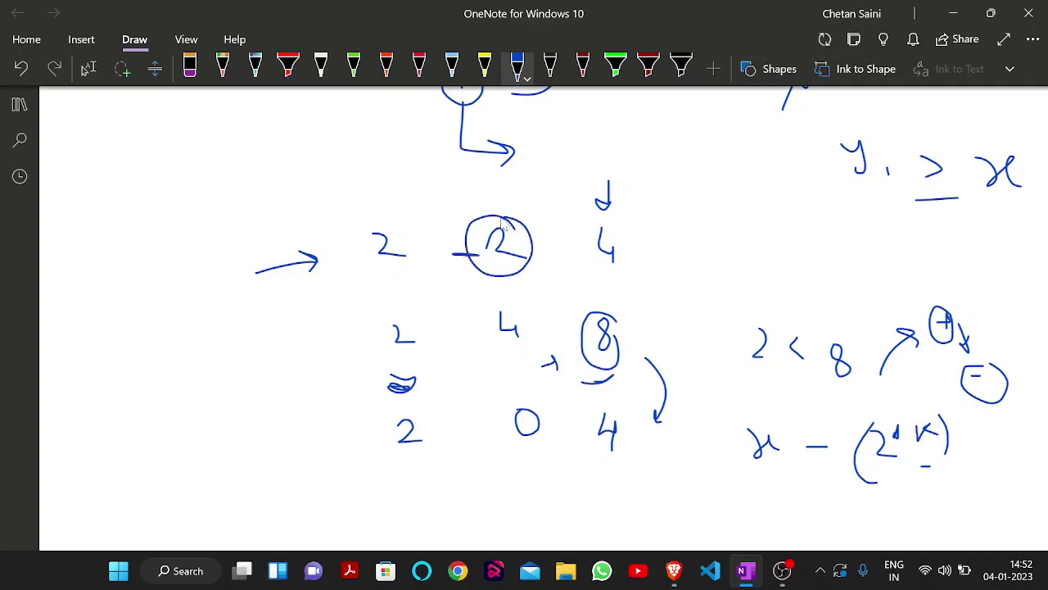
{"action": "scroll", "coordinate": [732, 452], "scroll_direction": "down", "scroll_amount": 1}
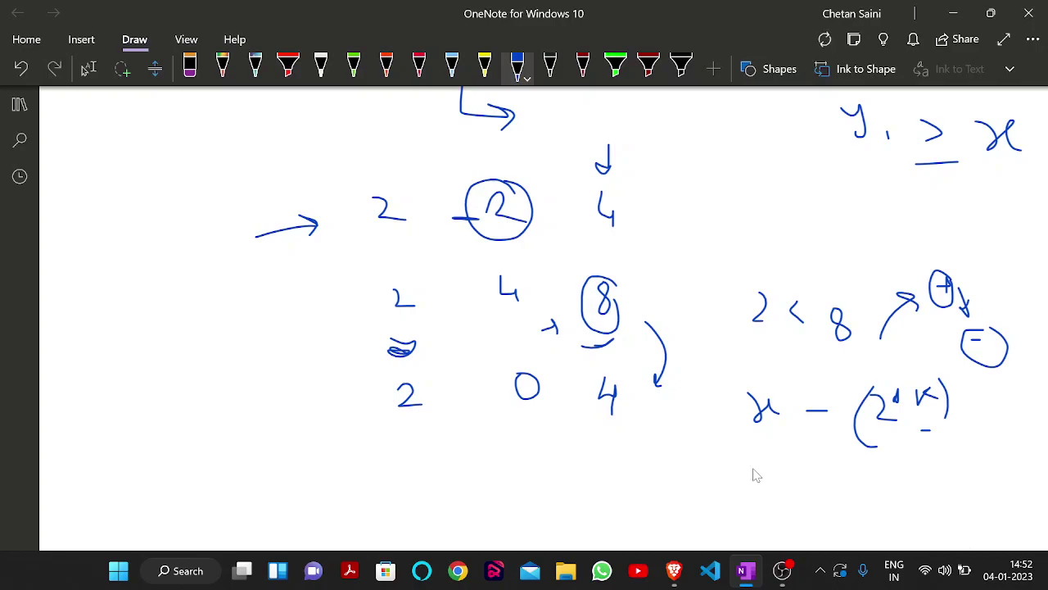
Step: Handwrite y1 < x to the left of the earlier array diagram
{"action": "scroll", "coordinate": [505, 267], "scroll_direction": "up", "scroll_amount": 4}
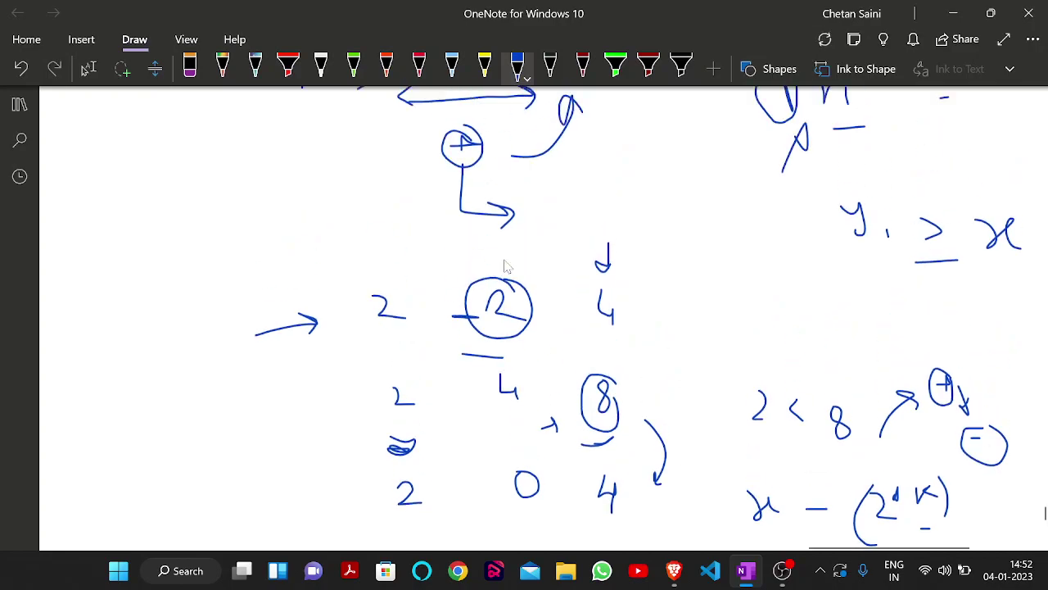
{"action": "scroll", "coordinate": [506, 266], "scroll_direction": "up", "scroll_amount": 6}
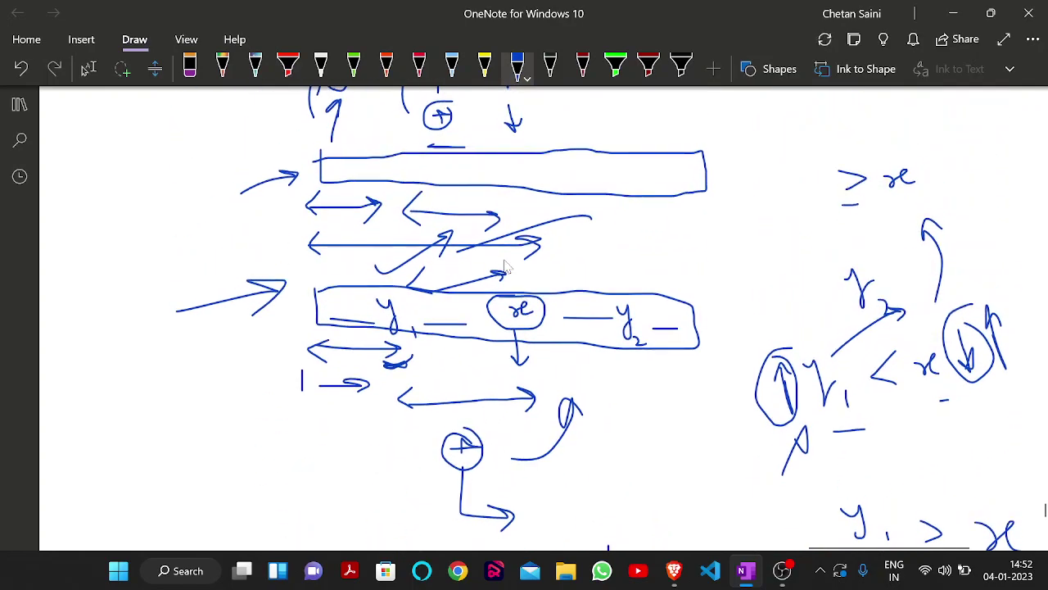
{"action": "scroll", "coordinate": [505, 266], "scroll_direction": "up", "scroll_amount": 3}
{"action": "scroll", "coordinate": [505, 266], "scroll_direction": "down", "scroll_amount": 4}
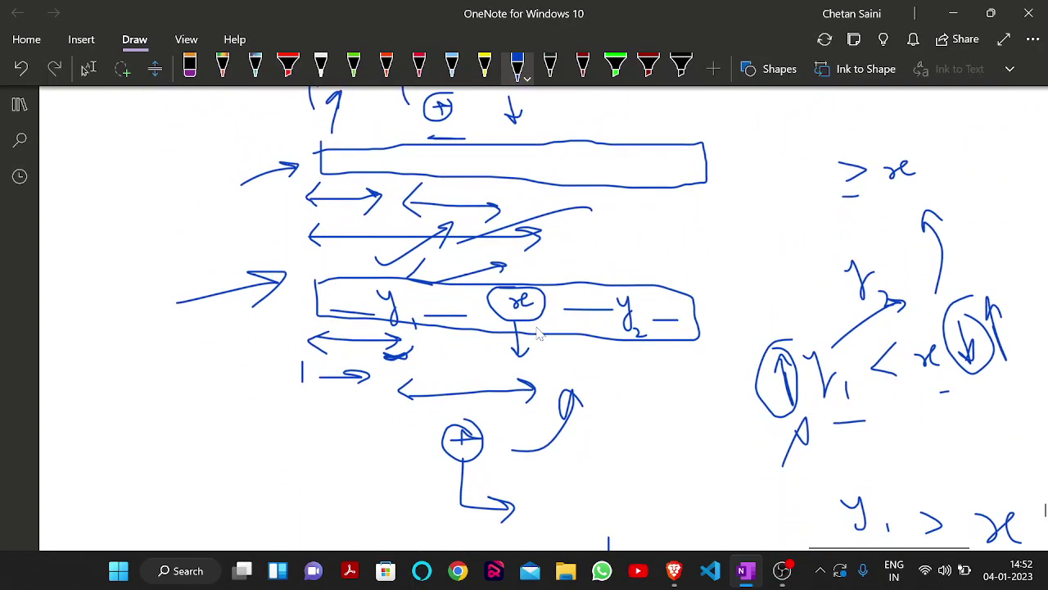
{"action": "left_click_drag", "start_coordinate": [518, 326], "coordinate": [616, 336]}
{"action": "scroll", "coordinate": [616, 340], "scroll_direction": "down", "scroll_amount": 6}
{"action": "scroll", "coordinate": [616, 340], "scroll_direction": "up", "scroll_amount": 6}
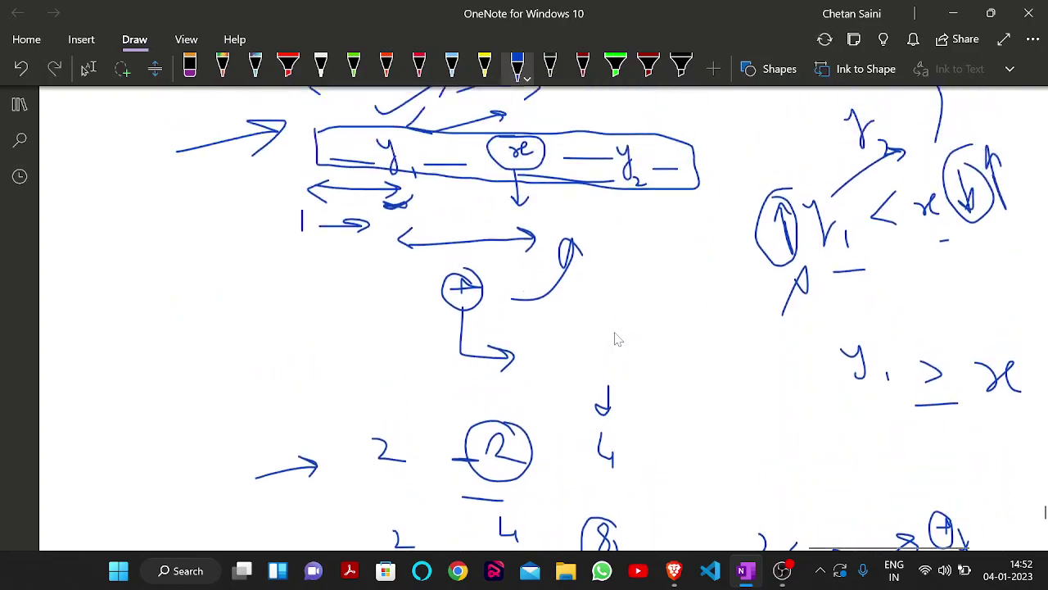
{"action": "left_click_drag", "start_coordinate": [133, 420], "coordinate": [187, 447]}
{"action": "mouse_move", "coordinate": [238, 387]}
{"action": "left_mouse_down"}
{"action": "mouse_move", "coordinate": [226, 402]}
{"action": "mouse_move", "coordinate": [249, 416]}
{"action": "left_mouse_up"}
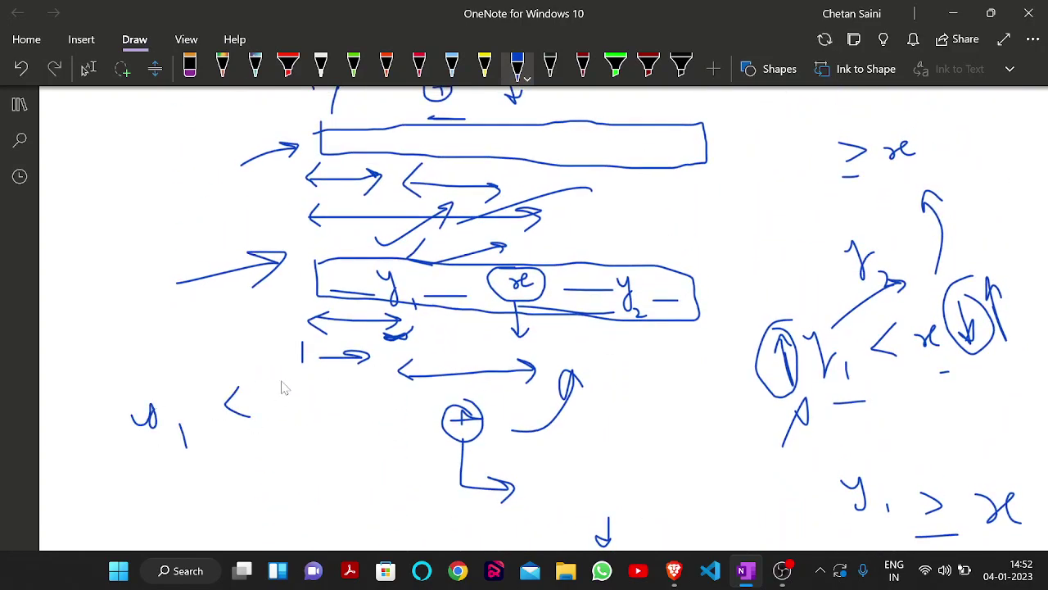
{"action": "mouse_move", "coordinate": [281, 382]}
{"action": "left_mouse_down"}
{"action": "mouse_move", "coordinate": [287, 401]}
{"action": "mouse_move", "coordinate": [316, 391]}
{"action": "left_mouse_up"}
{"action": "scroll", "coordinate": [434, 379], "scroll_direction": "down", "scroll_amount": 8}
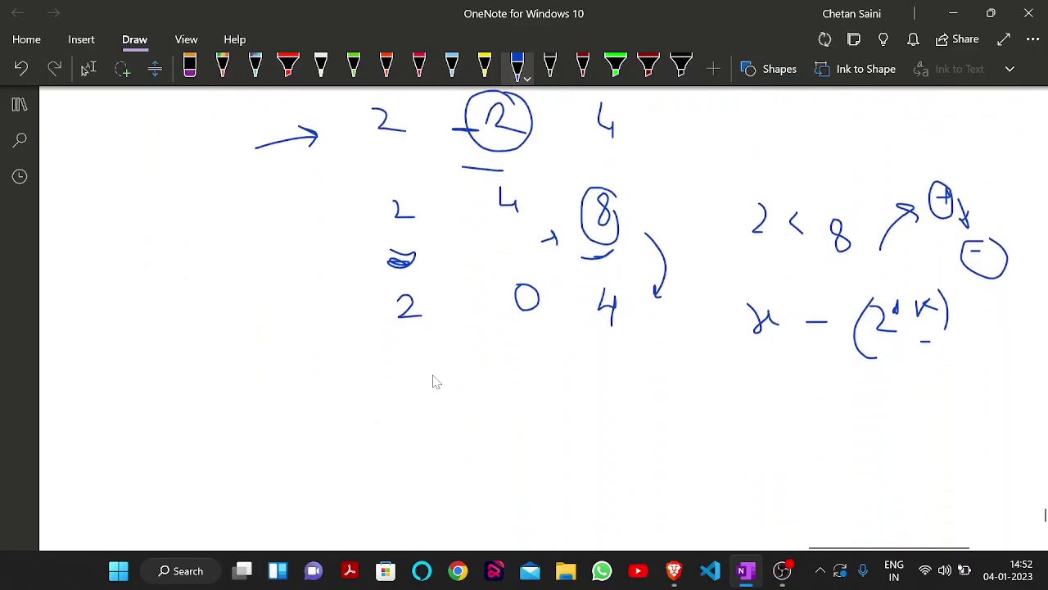
Step: Handwrite x − 2^k under the example rows and draw an arrow pointing at it
{"action": "mouse_move", "coordinate": [483, 385]}
{"action": "left_mouse_down"}
{"action": "mouse_move", "coordinate": [533, 421]}
{"action": "mouse_move", "coordinate": [549, 418]}
{"action": "left_mouse_up"}
{"action": "mouse_move", "coordinate": [606, 403]}
{"action": "left_mouse_down"}
{"action": "mouse_move", "coordinate": [683, 410]}
{"action": "mouse_move", "coordinate": [680, 379]}
{"action": "mouse_move", "coordinate": [699, 398]}
{"action": "mouse_move", "coordinate": [739, 377]}
{"action": "left_mouse_up"}
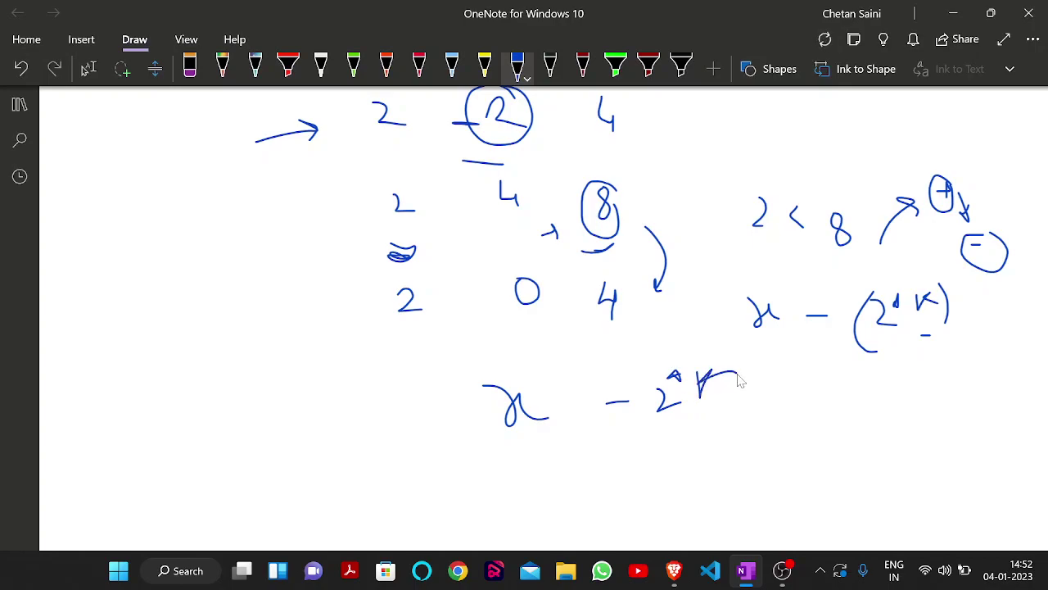
{"action": "left_click_drag", "start_coordinate": [378, 443], "coordinate": [459, 408]}
{"action": "left_click_drag", "start_coordinate": [425, 405], "coordinate": [439, 446]}
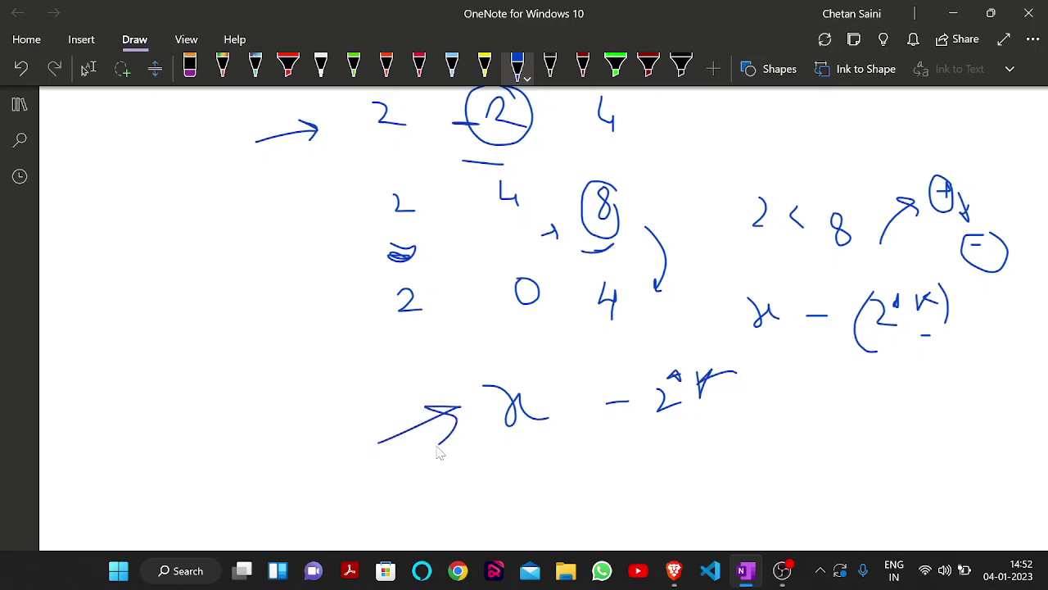
{"action": "scroll", "coordinate": [508, 419], "scroll_direction": "up", "scroll_amount": 5}
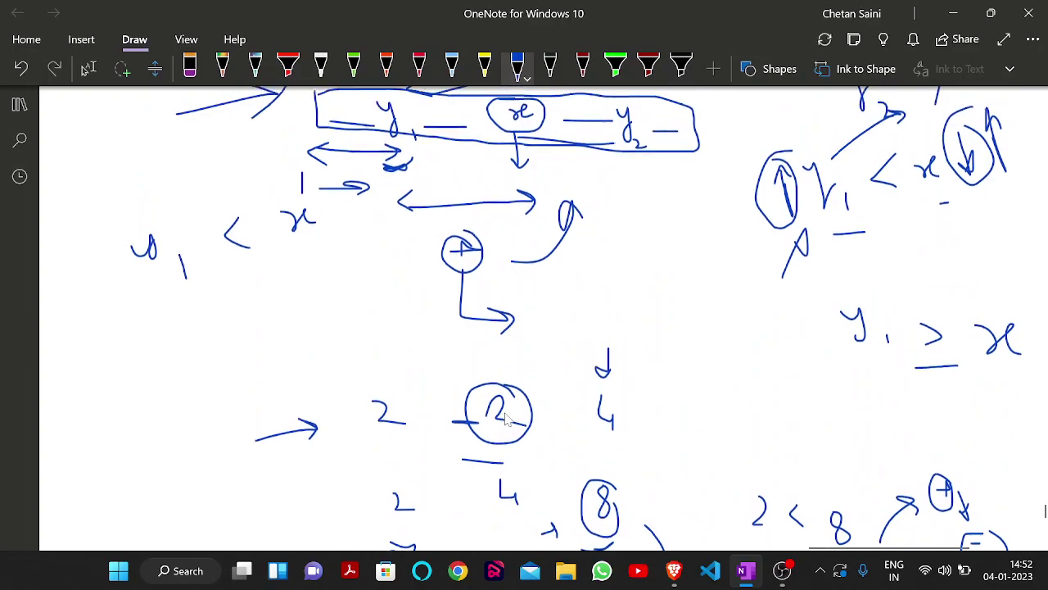
Step: Draw a circled plus linked to a circled minus under the boxed row, with a tick above x
{"action": "mouse_move", "coordinate": [419, 232]}
{"action": "left_mouse_down"}
{"action": "mouse_move", "coordinate": [402, 244]}
{"action": "mouse_move", "coordinate": [421, 253]}
{"action": "mouse_move", "coordinate": [501, 244]}
{"action": "left_mouse_up"}
{"action": "mouse_move", "coordinate": [500, 244]}
{"action": "left_mouse_down"}
{"action": "mouse_move", "coordinate": [431, 260]}
{"action": "mouse_move", "coordinate": [530, 267]}
{"action": "left_mouse_up"}
{"action": "scroll", "coordinate": [524, 262], "scroll_direction": "down", "scroll_amount": 1}
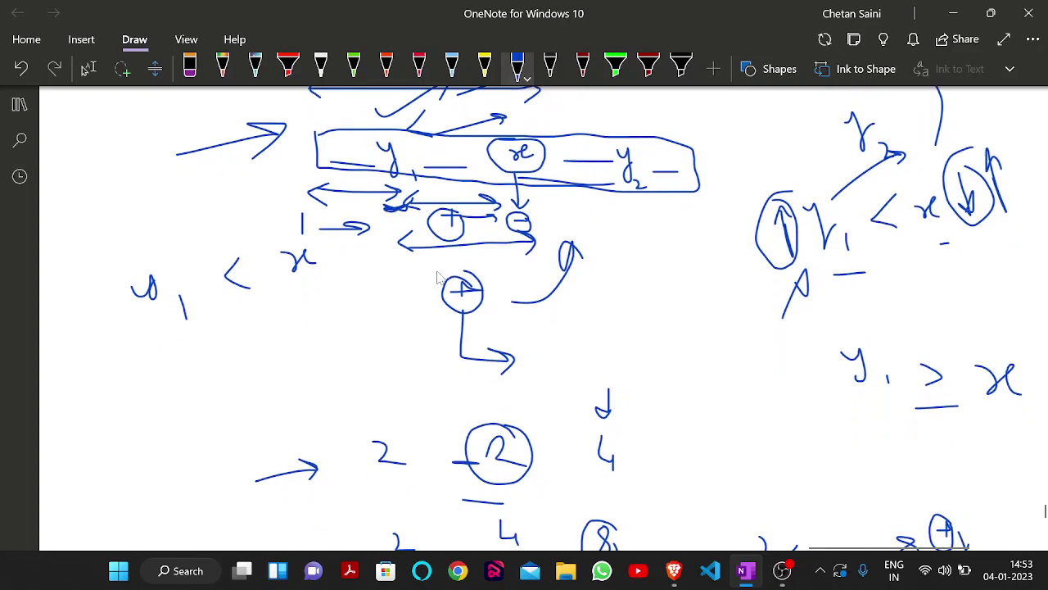
{"action": "scroll", "coordinate": [492, 246], "scroll_direction": "up", "scroll_amount": 2}
{"action": "left_click_drag", "start_coordinate": [495, 216], "coordinate": [494, 228]}
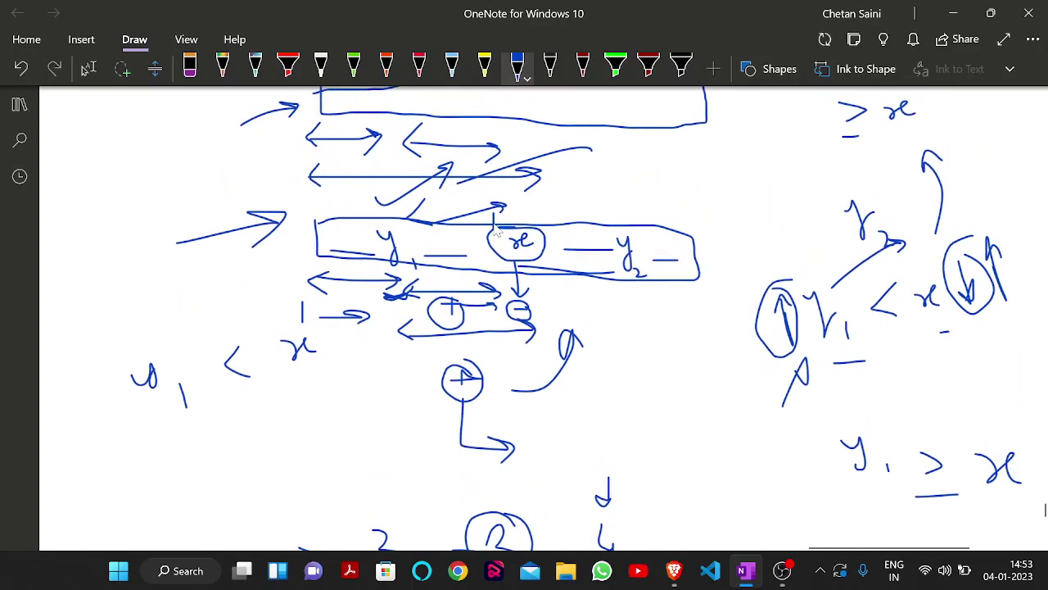
{"action": "scroll", "coordinate": [463, 275], "scroll_direction": "down", "scroll_amount": 2}
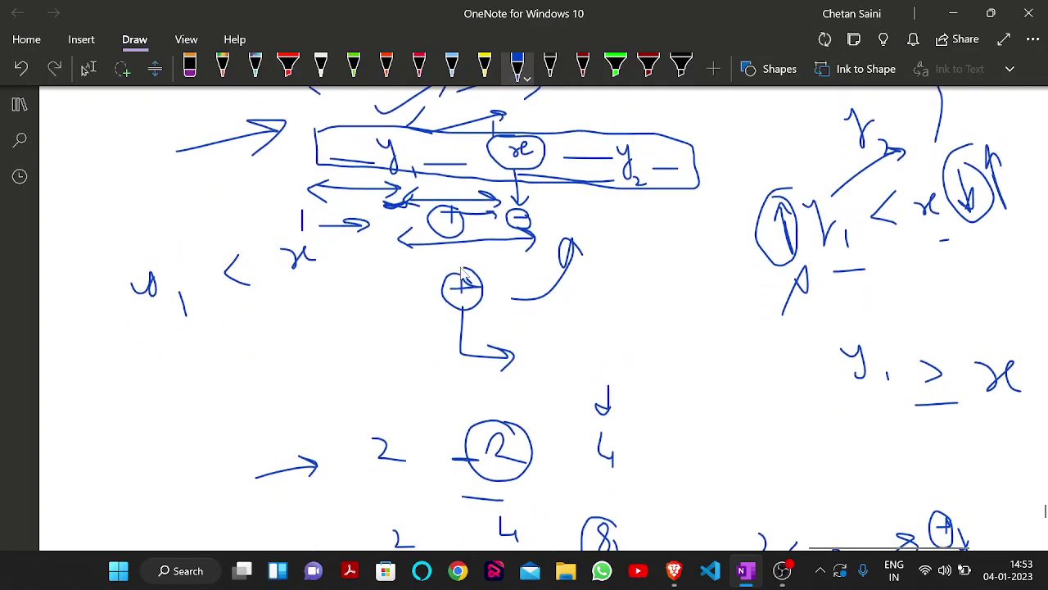
{"action": "scroll", "coordinate": [463, 274], "scroll_direction": "down", "scroll_amount": 15}
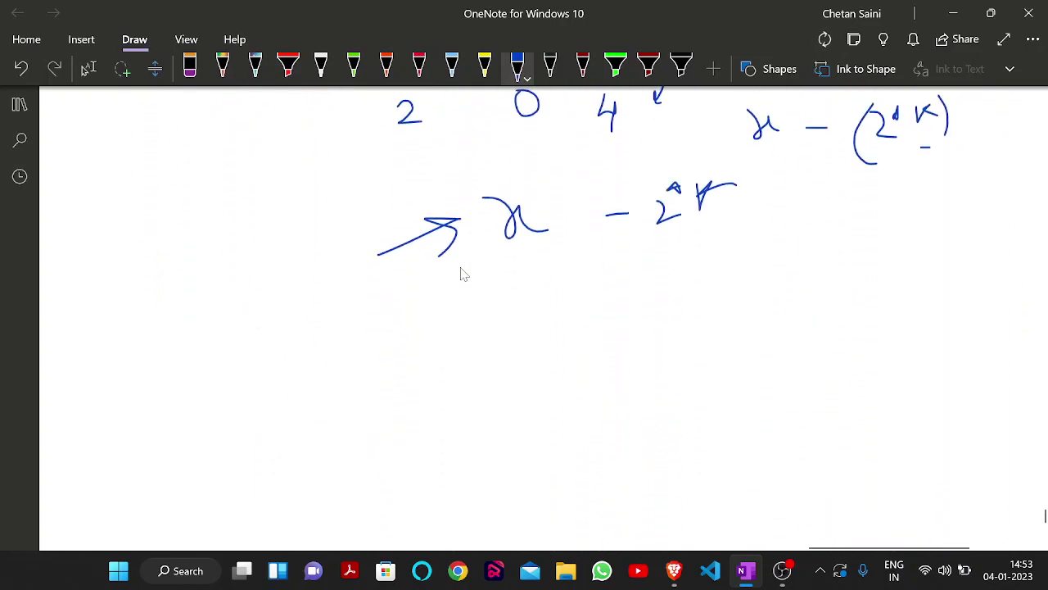
Step: Write x and y2 mid-page, and y2 < x at the upper right
{"action": "mouse_move", "coordinate": [482, 290]}
{"action": "left_mouse_down"}
{"action": "mouse_move", "coordinate": [497, 316]}
{"action": "mouse_move", "coordinate": [521, 313]}
{"action": "left_mouse_up"}
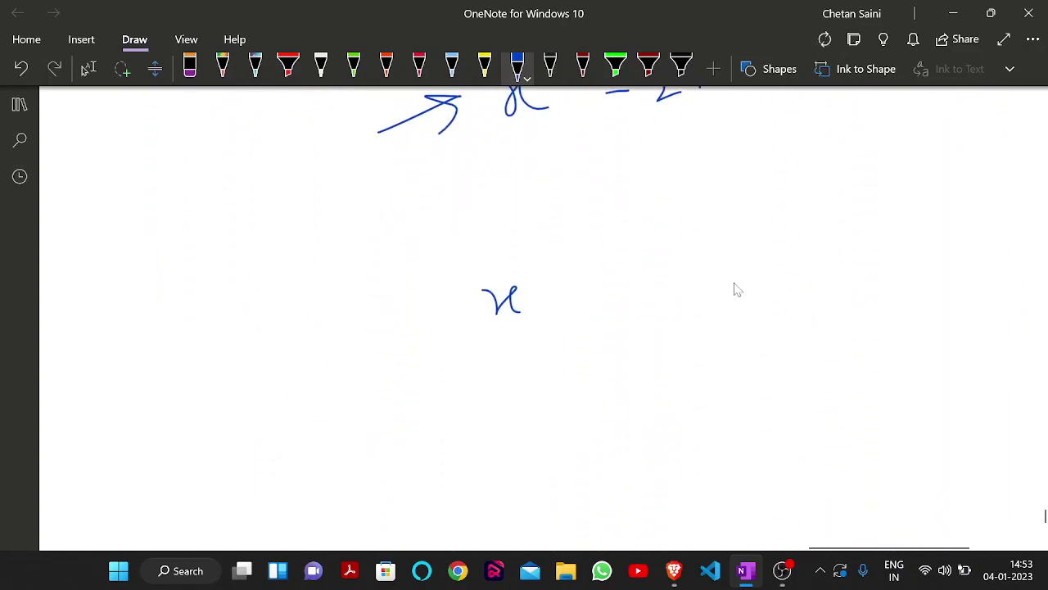
{"action": "left_click_drag", "start_coordinate": [733, 284], "coordinate": [785, 344]}
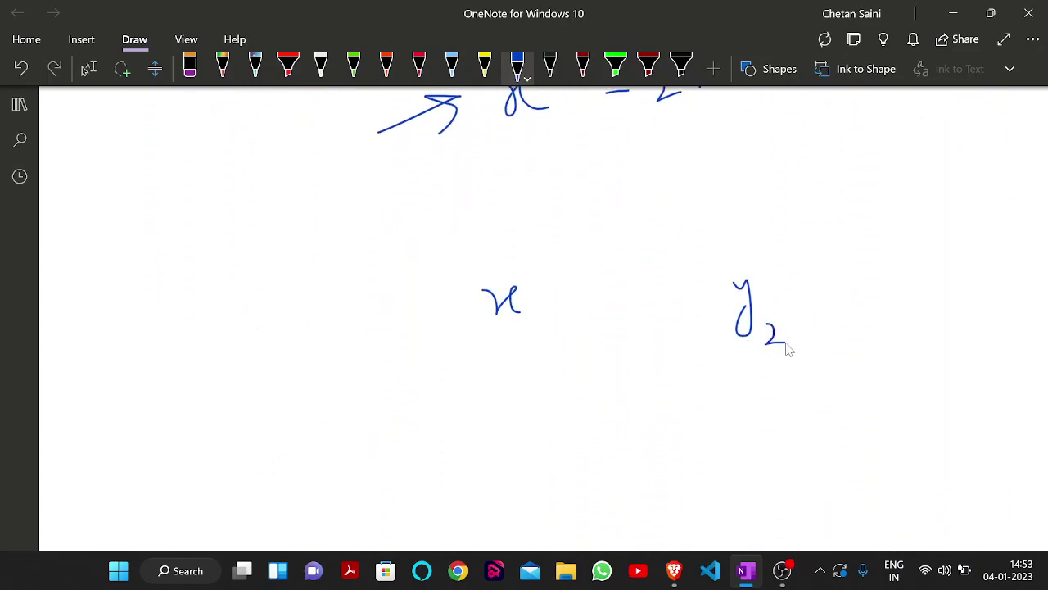
{"action": "mouse_move", "coordinate": [854, 141]}
{"action": "left_mouse_down"}
{"action": "mouse_move", "coordinate": [874, 159]}
{"action": "mouse_move", "coordinate": [886, 196]}
{"action": "mouse_move", "coordinate": [901, 196]}
{"action": "mouse_move", "coordinate": [911, 214]}
{"action": "left_mouse_up"}
{"action": "mouse_move", "coordinate": [950, 166]}
{"action": "left_mouse_down"}
{"action": "mouse_move", "coordinate": [925, 178]}
{"action": "mouse_move", "coordinate": [952, 193]}
{"action": "mouse_move", "coordinate": [988, 176]}
{"action": "left_mouse_up"}
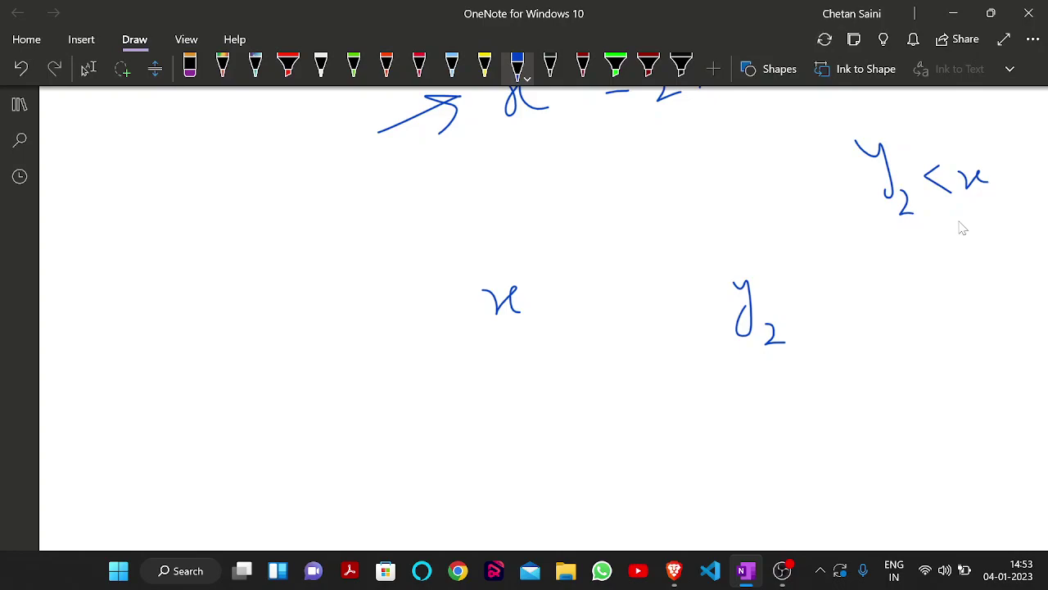
{"action": "scroll", "coordinate": [963, 228], "scroll_direction": "up", "scroll_amount": 3}
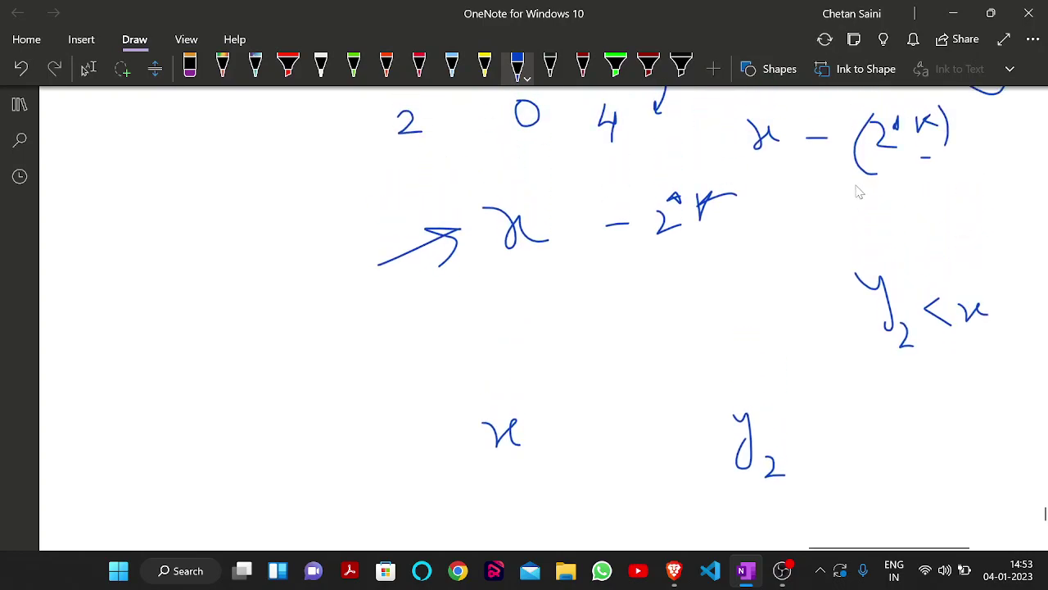
Step: Write y2 ≥ x under the 2^k bracket, add an up arrow, extend to x+, and start the long bar
{"action": "mouse_move", "coordinate": [856, 186]}
{"action": "left_mouse_down"}
{"action": "mouse_move", "coordinate": [870, 220]}
{"action": "mouse_move", "coordinate": [904, 228]}
{"action": "left_mouse_up"}
{"action": "mouse_move", "coordinate": [929, 189]}
{"action": "left_mouse_down"}
{"action": "mouse_move", "coordinate": [985, 213]}
{"action": "mouse_move", "coordinate": [1005, 195]}
{"action": "left_mouse_up"}
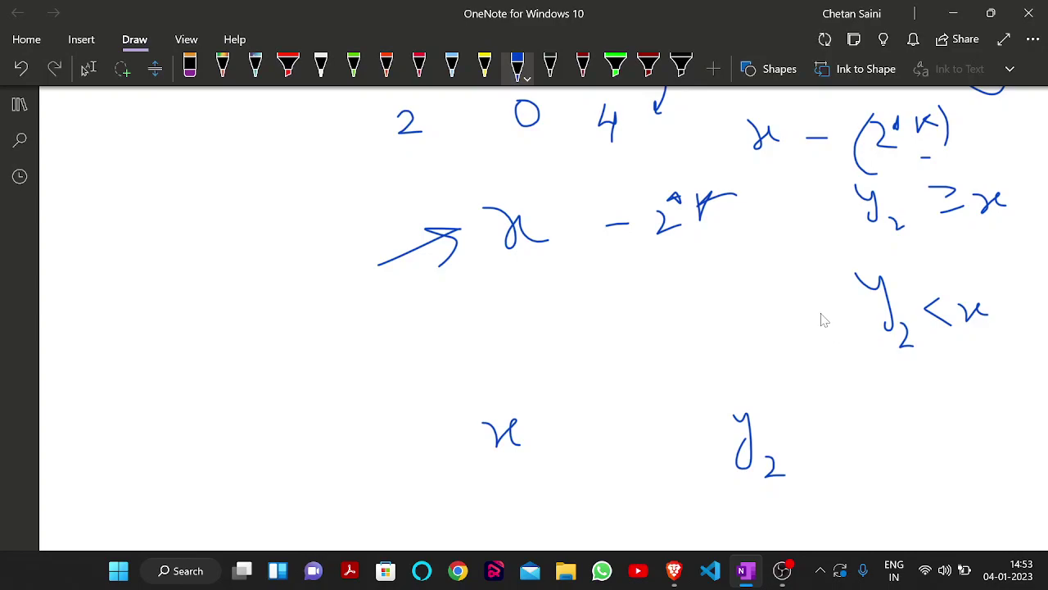
{"action": "mouse_move", "coordinate": [824, 321]}
{"action": "left_mouse_down"}
{"action": "mouse_move", "coordinate": [816, 301]}
{"action": "mouse_move", "coordinate": [823, 310]}
{"action": "left_mouse_up"}
{"action": "scroll", "coordinate": [888, 364], "scroll_direction": "up", "scroll_amount": 1}
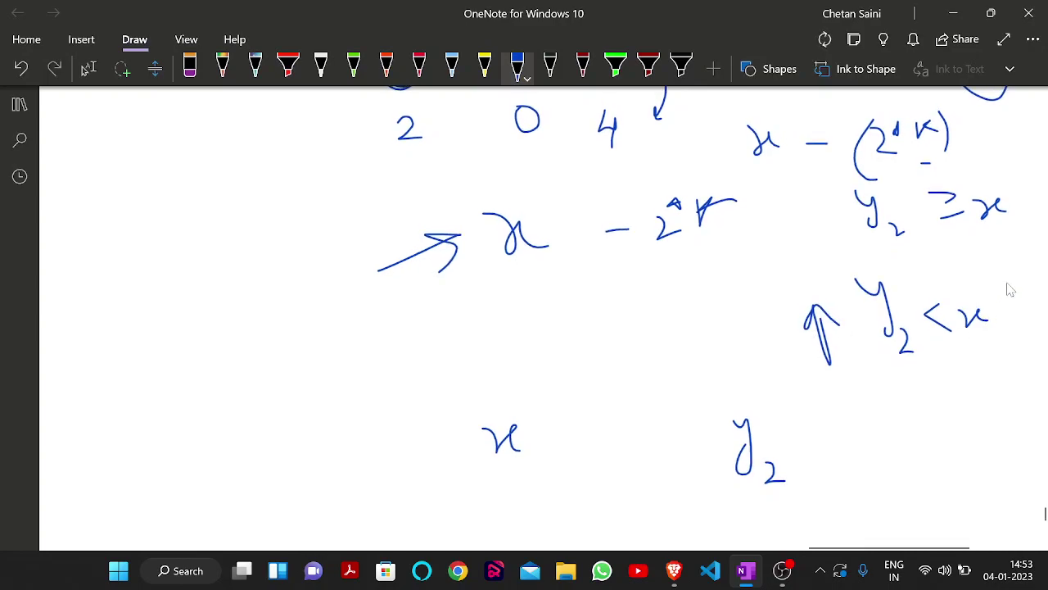
{"action": "mouse_move", "coordinate": [1008, 282]}
{"action": "left_mouse_down"}
{"action": "mouse_move", "coordinate": [1013, 310]}
{"action": "mouse_move", "coordinate": [1027, 300]}
{"action": "left_mouse_up"}
{"action": "left_click_drag", "start_coordinate": [984, 336], "coordinate": [1019, 326]}
{"action": "mouse_move", "coordinate": [243, 336]}
{"action": "left_mouse_down"}
{"action": "mouse_move", "coordinate": [244, 369]}
{"action": "mouse_move", "coordinate": [676, 366]}
{"action": "mouse_move", "coordinate": [729, 364]}
{"action": "mouse_move", "coordinate": [740, 318]}
{"action": "mouse_move", "coordinate": [235, 333]}
{"action": "left_mouse_up"}
{"action": "scroll", "coordinate": [235, 337], "scroll_direction": "down", "scroll_amount": 1}
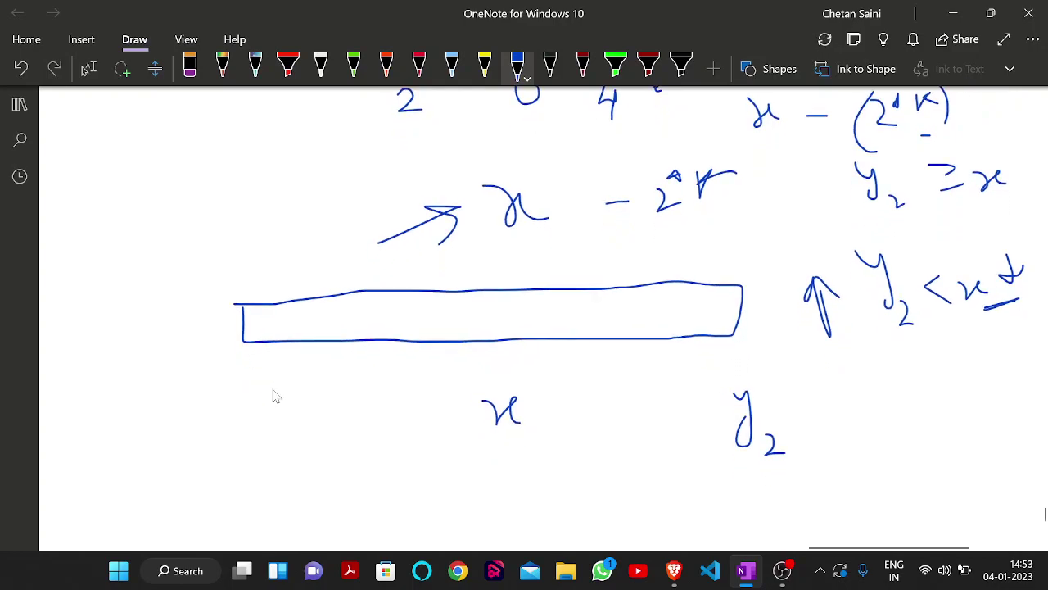
Step: Box x and y2, draw an m-marked double arrow over the top bar, and underline x and x+
{"action": "mouse_move", "coordinate": [272, 389]}
{"action": "left_mouse_down"}
{"action": "mouse_move", "coordinate": [266, 447]}
{"action": "mouse_move", "coordinate": [723, 465]}
{"action": "mouse_move", "coordinate": [802, 449]}
{"action": "mouse_move", "coordinate": [683, 362]}
{"action": "mouse_move", "coordinate": [274, 388]}
{"action": "left_mouse_up"}
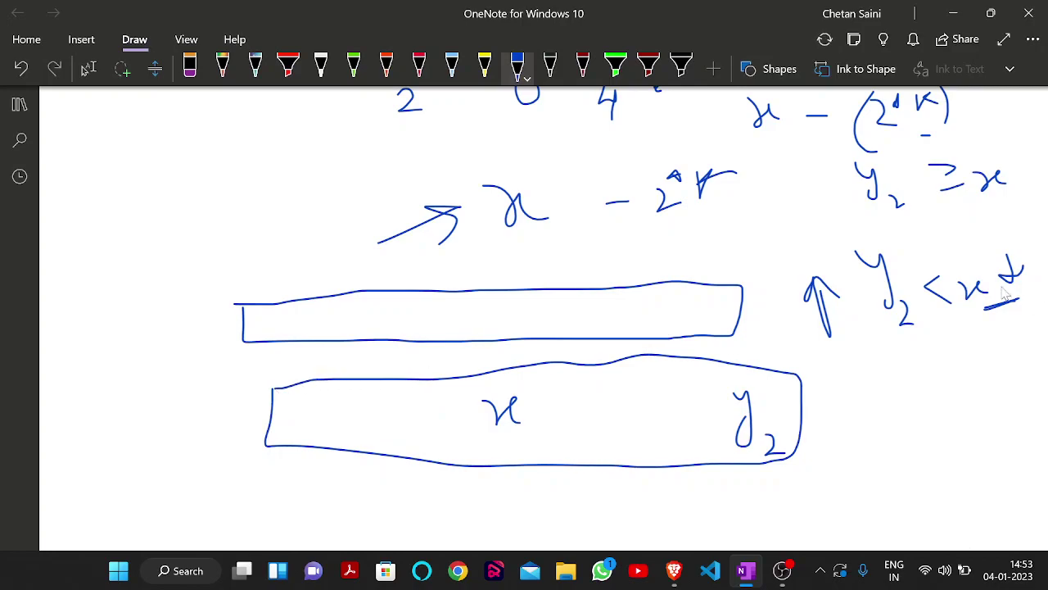
{"action": "mouse_move", "coordinate": [251, 272]}
{"action": "left_mouse_down"}
{"action": "mouse_move", "coordinate": [238, 284]}
{"action": "mouse_move", "coordinate": [259, 295]}
{"action": "mouse_move", "coordinate": [483, 268]}
{"action": "left_mouse_up"}
{"action": "mouse_move", "coordinate": [465, 251]}
{"action": "left_mouse_down"}
{"action": "mouse_move", "coordinate": [485, 264]}
{"action": "mouse_move", "coordinate": [470, 279]}
{"action": "left_mouse_up"}
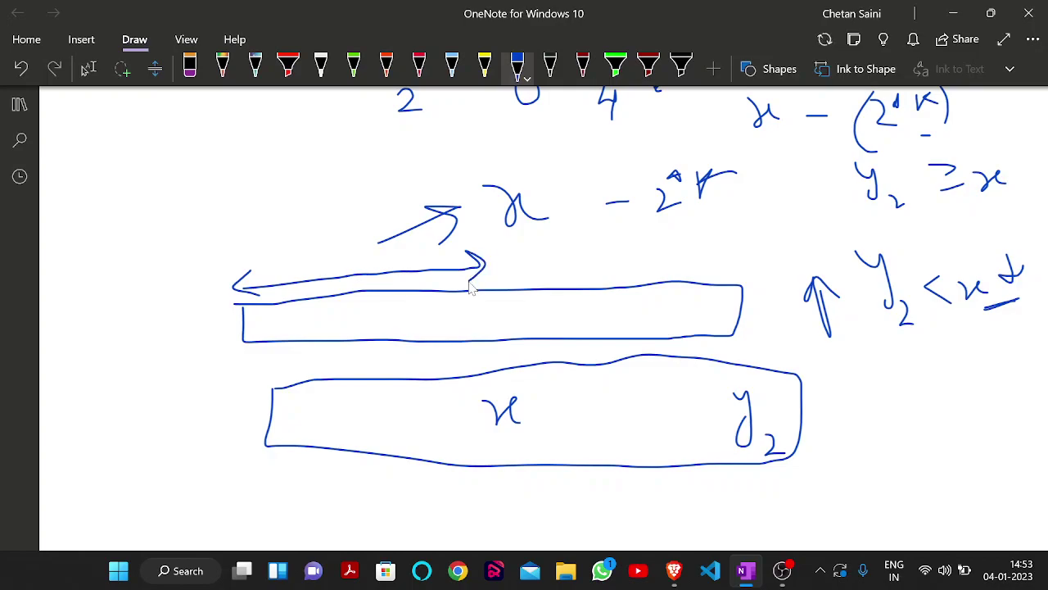
{"action": "left_click_drag", "start_coordinate": [500, 447], "coordinate": [534, 444]}
{"action": "left_click_drag", "start_coordinate": [471, 244], "coordinate": [497, 254]}
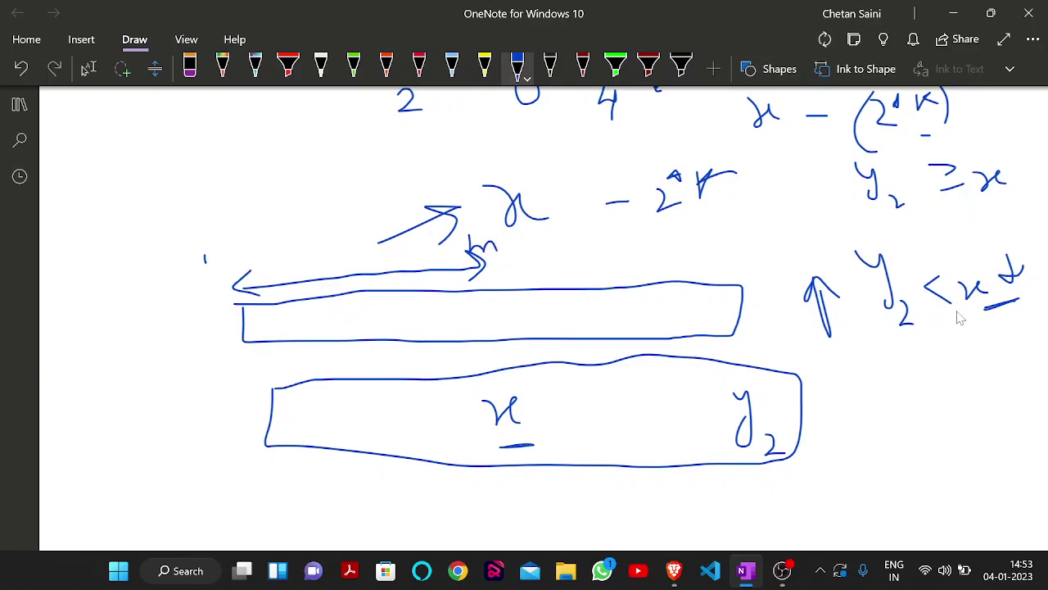
{"action": "left_click_drag", "start_coordinate": [988, 318], "coordinate": [1025, 315]}
Step: Draw a circled + → − change and range arrows beside the upper and lower bars
{"action": "mouse_move", "coordinate": [284, 199]}
{"action": "left_mouse_down"}
{"action": "mouse_move", "coordinate": [321, 195]}
{"action": "mouse_move", "coordinate": [309, 211]}
{"action": "mouse_move", "coordinate": [330, 177]}
{"action": "mouse_move", "coordinate": [409, 207]}
{"action": "mouse_move", "coordinate": [450, 190]}
{"action": "mouse_move", "coordinate": [467, 209]}
{"action": "mouse_move", "coordinate": [446, 168]}
{"action": "left_mouse_up"}
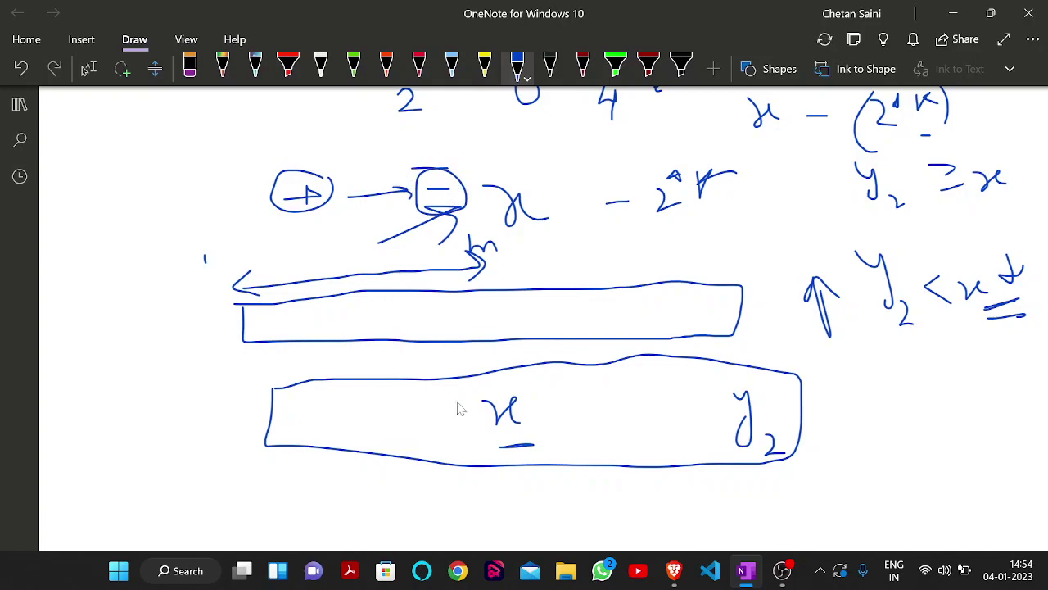
{"action": "scroll", "coordinate": [447, 429], "scroll_direction": "down", "scroll_amount": 2}
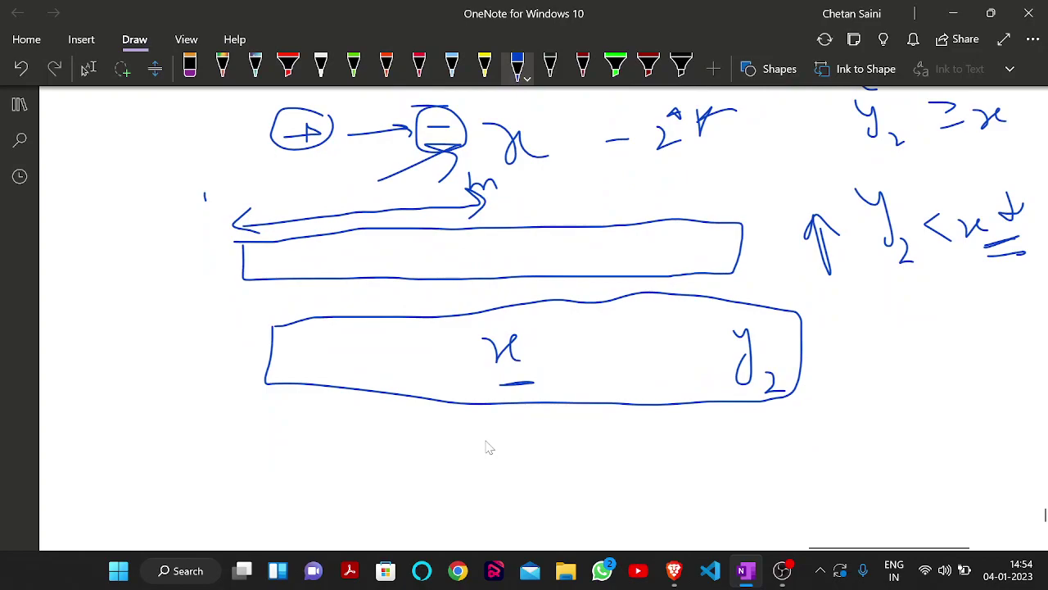
{"action": "scroll", "coordinate": [486, 444], "scroll_direction": "down", "scroll_amount": 1}
{"action": "left_click_drag", "start_coordinate": [302, 414], "coordinate": [293, 443]}
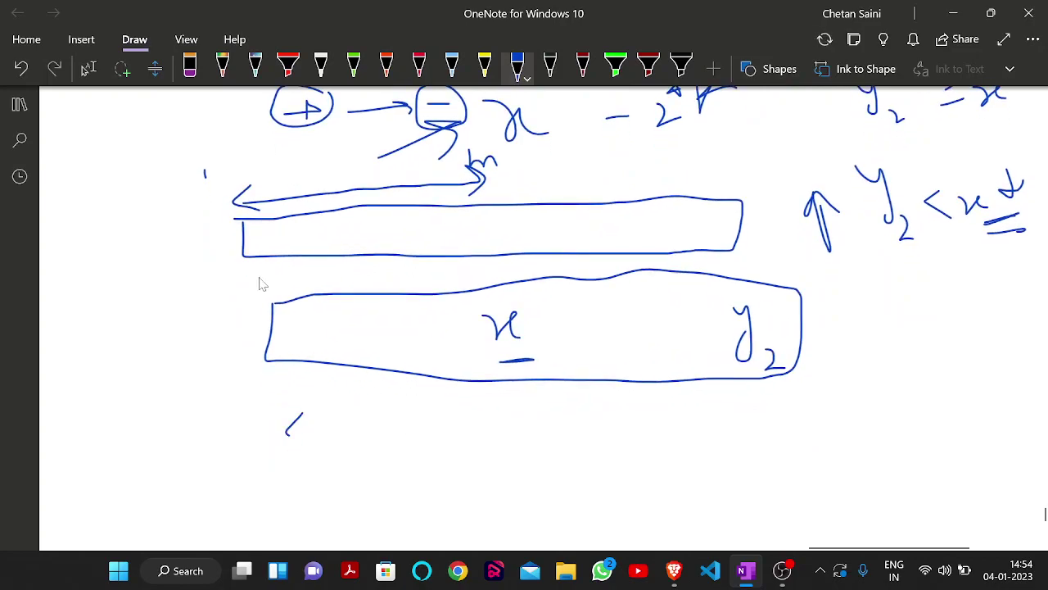
{"action": "mouse_move", "coordinate": [258, 276]}
{"action": "left_mouse_down"}
{"action": "mouse_move", "coordinate": [244, 288]}
{"action": "mouse_move", "coordinate": [254, 299]}
{"action": "mouse_move", "coordinate": [693, 271]}
{"action": "mouse_move", "coordinate": [696, 283]}
{"action": "left_mouse_up"}
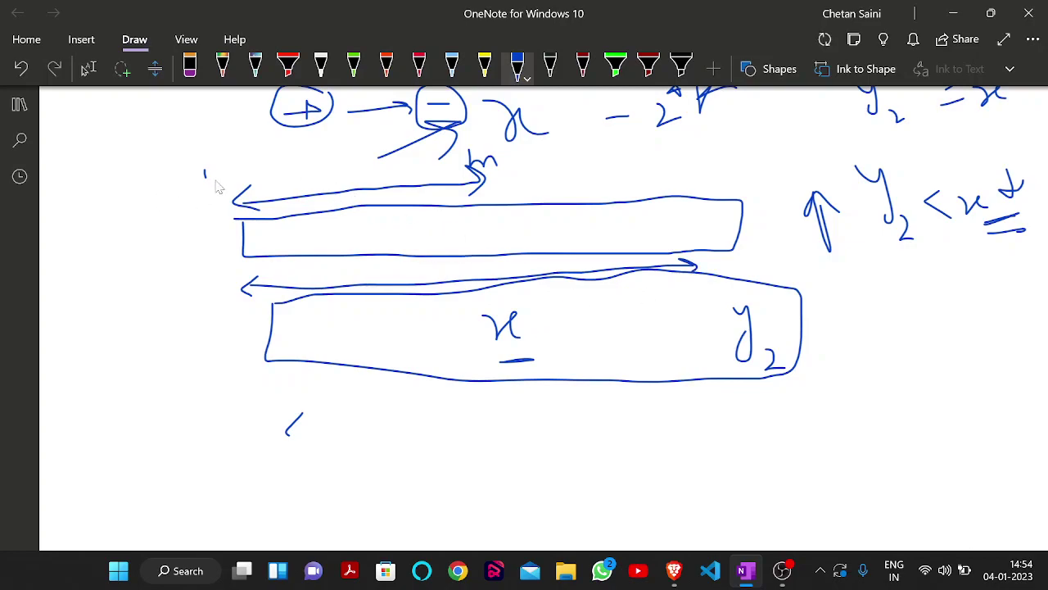
{"action": "mouse_move", "coordinate": [180, 189]}
{"action": "left_mouse_down"}
{"action": "mouse_move", "coordinate": [211, 172]}
{"action": "mouse_move", "coordinate": [222, 186]}
{"action": "mouse_move", "coordinate": [207, 185]}
{"action": "left_mouse_up"}
{"action": "mouse_move", "coordinate": [848, 199]}
{"action": "left_mouse_down"}
{"action": "mouse_move", "coordinate": [867, 266]}
{"action": "mouse_move", "coordinate": [875, 256]}
{"action": "mouse_move", "coordinate": [990, 268]}
{"action": "left_mouse_up"}
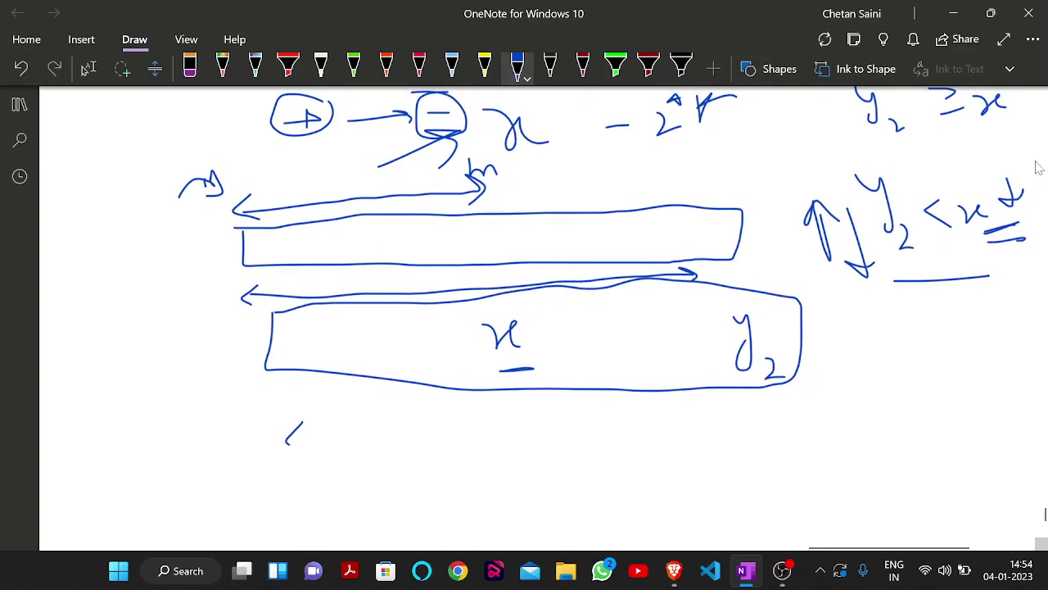
Step: Circle and cross out the plus after x, then circle the up/down arrows beside y2
{"action": "scroll", "coordinate": [1015, 176], "scroll_direction": "down", "scroll_amount": 5}
{"action": "scroll", "coordinate": [940, 315], "scroll_direction": "up", "scroll_amount": 5}
{"action": "scroll", "coordinate": [939, 311], "scroll_direction": "down", "scroll_amount": 2}
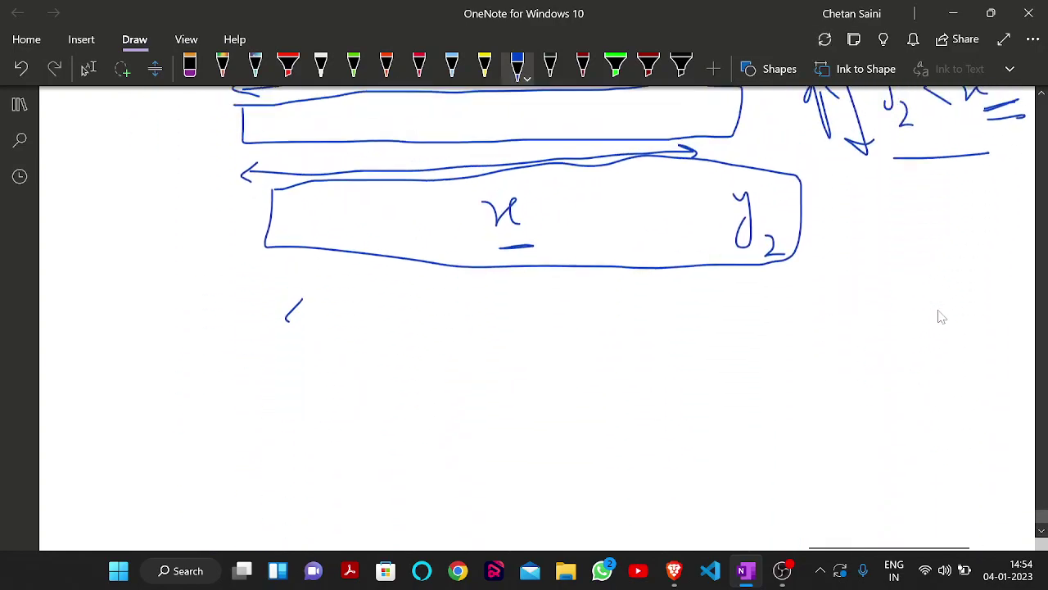
{"action": "scroll", "coordinate": [939, 311], "scroll_direction": "up", "scroll_amount": 3}
{"action": "mouse_move", "coordinate": [1015, 145]}
{"action": "left_mouse_down"}
{"action": "mouse_move", "coordinate": [1001, 197]}
{"action": "mouse_move", "coordinate": [1032, 205]}
{"action": "left_mouse_up"}
{"action": "left_click_drag", "start_coordinate": [1029, 164], "coordinate": [1003, 211]}
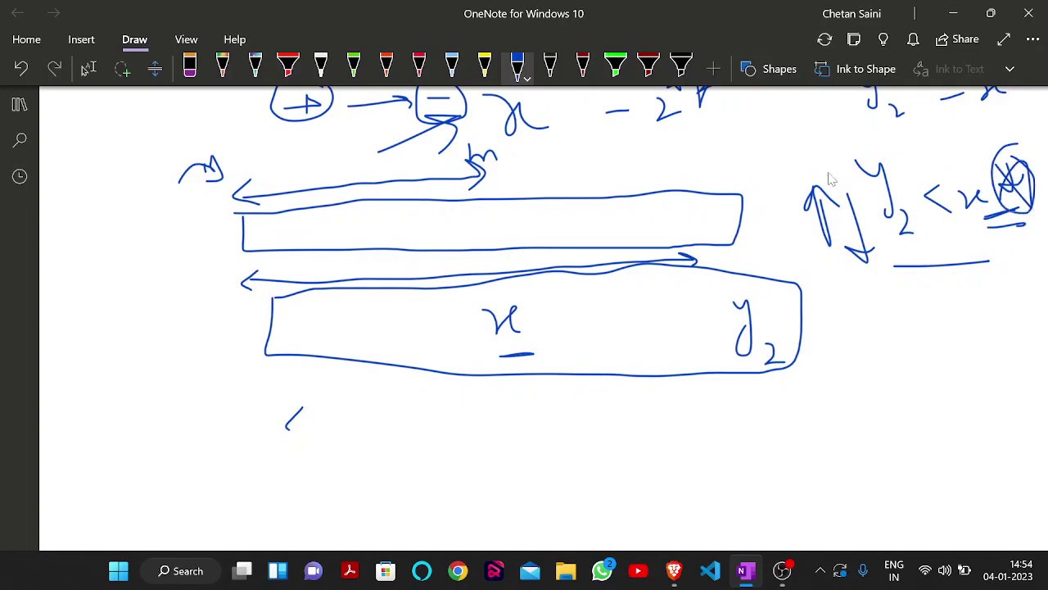
{"action": "mouse_move", "coordinate": [831, 175]}
{"action": "left_mouse_down"}
{"action": "mouse_move", "coordinate": [797, 234]}
{"action": "mouse_move", "coordinate": [802, 208]}
{"action": "mouse_move", "coordinate": [840, 190]}
{"action": "left_mouse_up"}
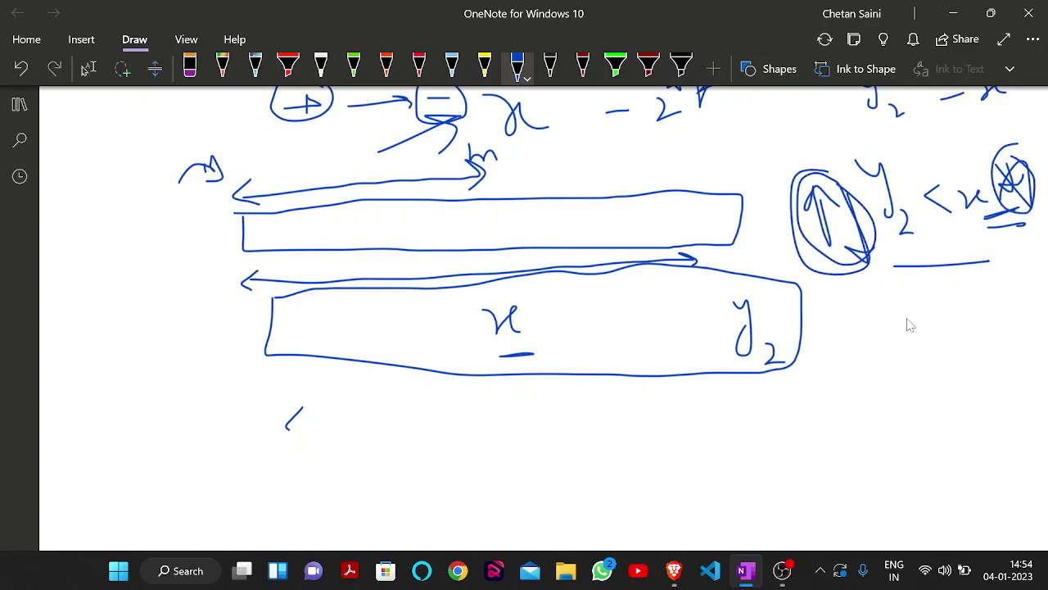
Step: Add an up arrow below the y2 < x notes and a two-headed arrow across the upper bar's right part
{"action": "left_click_drag", "start_coordinate": [899, 337], "coordinate": [900, 404]}
{"action": "mouse_move", "coordinate": [887, 365]}
{"action": "left_mouse_down"}
{"action": "mouse_move", "coordinate": [912, 357]}
{"action": "mouse_move", "coordinate": [915, 373]}
{"action": "left_mouse_up"}
{"action": "mouse_move", "coordinate": [502, 180]}
{"action": "left_mouse_down"}
{"action": "mouse_move", "coordinate": [492, 189]}
{"action": "mouse_move", "coordinate": [713, 179]}
{"action": "mouse_move", "coordinate": [697, 189]}
{"action": "left_mouse_up"}
{"action": "scroll", "coordinate": [667, 227], "scroll_direction": "up", "scroll_amount": 2}
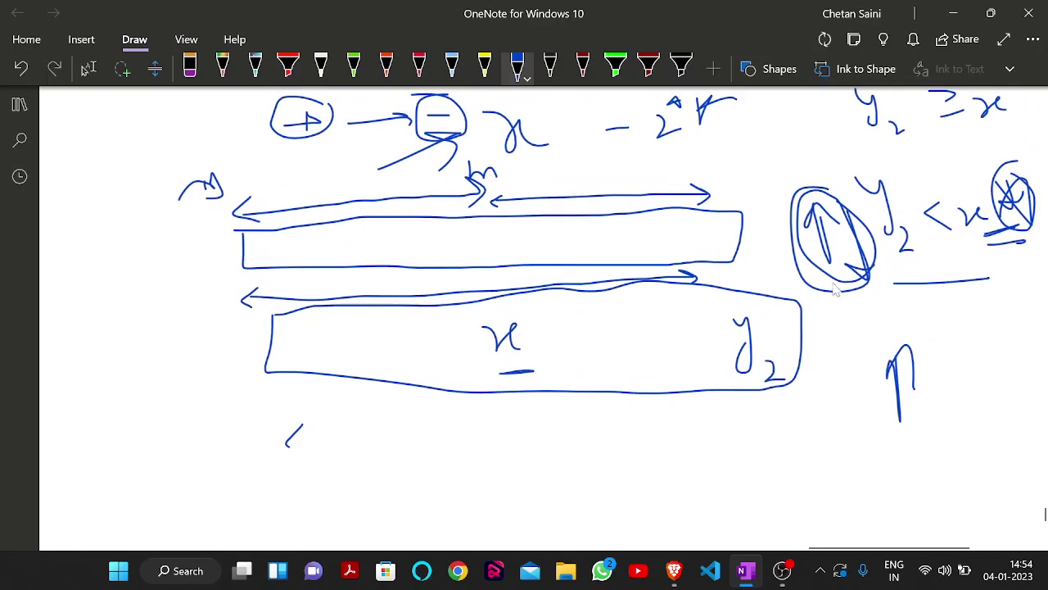
Step: Above the upper bar, circle a minus and draw a rising arrow to a circled plus
{"action": "scroll", "coordinate": [829, 294], "scroll_direction": "up", "scroll_amount": 3}
{"action": "mouse_move", "coordinate": [602, 219]}
{"action": "left_mouse_down"}
{"action": "mouse_move", "coordinate": [620, 220]}
{"action": "mouse_move", "coordinate": [593, 224]}
{"action": "mouse_move", "coordinate": [718, 184]}
{"action": "left_mouse_up"}
{"action": "mouse_move", "coordinate": [709, 181]}
{"action": "left_mouse_down"}
{"action": "mouse_move", "coordinate": [729, 191]}
{"action": "mouse_move", "coordinate": [778, 181]}
{"action": "left_mouse_up"}
{"action": "mouse_move", "coordinate": [767, 174]}
{"action": "left_mouse_down"}
{"action": "mouse_move", "coordinate": [767, 194]}
{"action": "mouse_move", "coordinate": [763, 169]}
{"action": "mouse_move", "coordinate": [788, 182]}
{"action": "mouse_move", "coordinate": [766, 168]}
{"action": "left_mouse_up"}
{"action": "scroll", "coordinate": [642, 327], "scroll_direction": "down", "scroll_amount": 1}
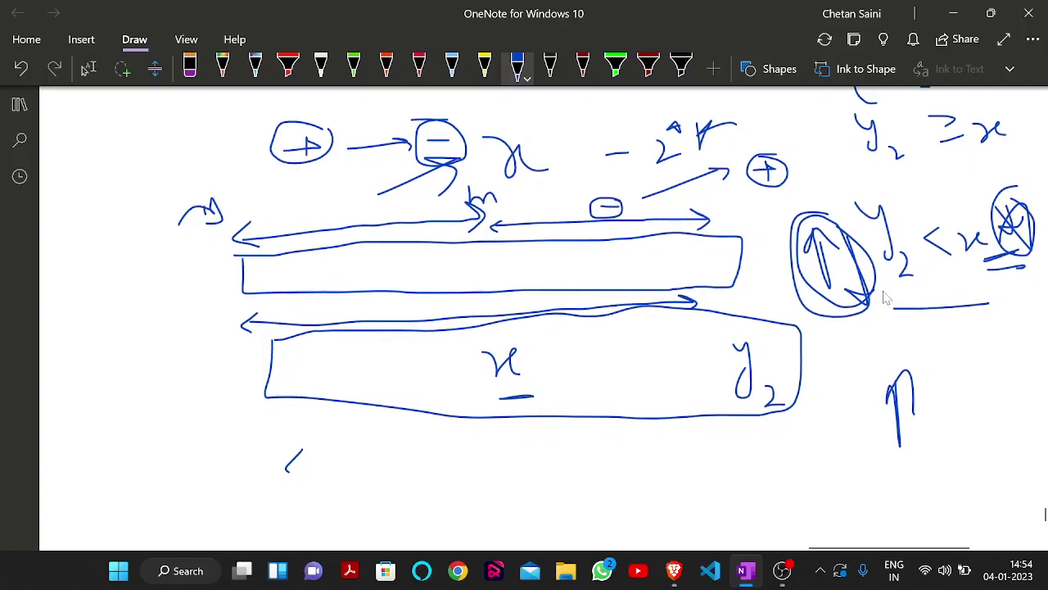
{"action": "scroll", "coordinate": [885, 301], "scroll_direction": "up", "scroll_amount": 2}
Step: Underline y2 ≥ x, add short dashes by the circled arrows, and curve an arrow from x to y2
{"action": "left_click_drag", "start_coordinate": [877, 200], "coordinate": [1032, 181]}
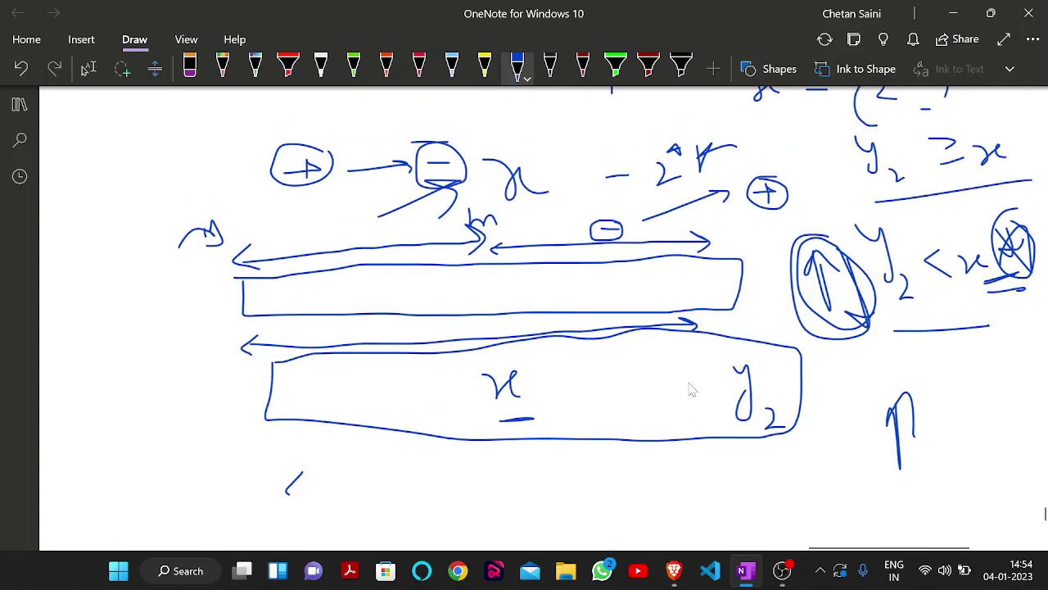
{"action": "scroll", "coordinate": [690, 389], "scroll_direction": "down", "scroll_amount": 1}
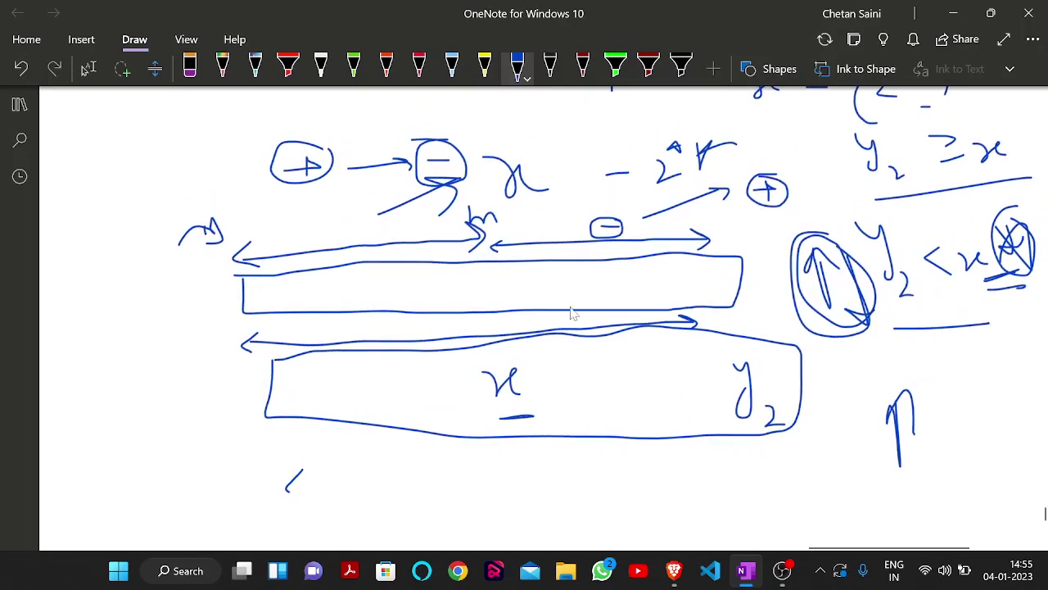
{"action": "scroll", "coordinate": [623, 268], "scroll_direction": "down", "scroll_amount": 2}
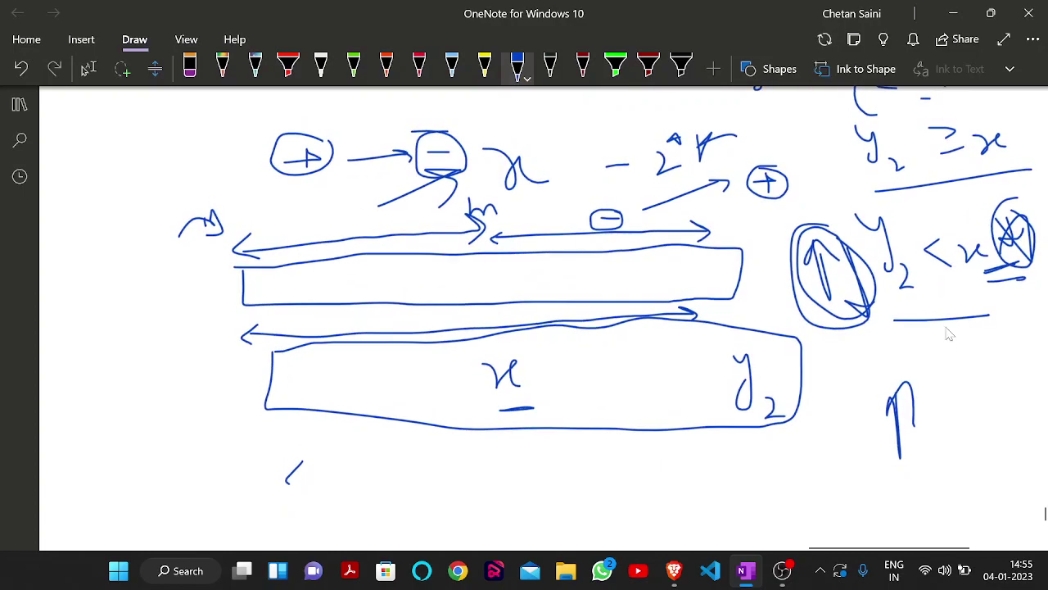
{"action": "left_click_drag", "start_coordinate": [911, 303], "coordinate": [875, 308]}
{"action": "left_click_drag", "start_coordinate": [994, 287], "coordinate": [957, 298]}
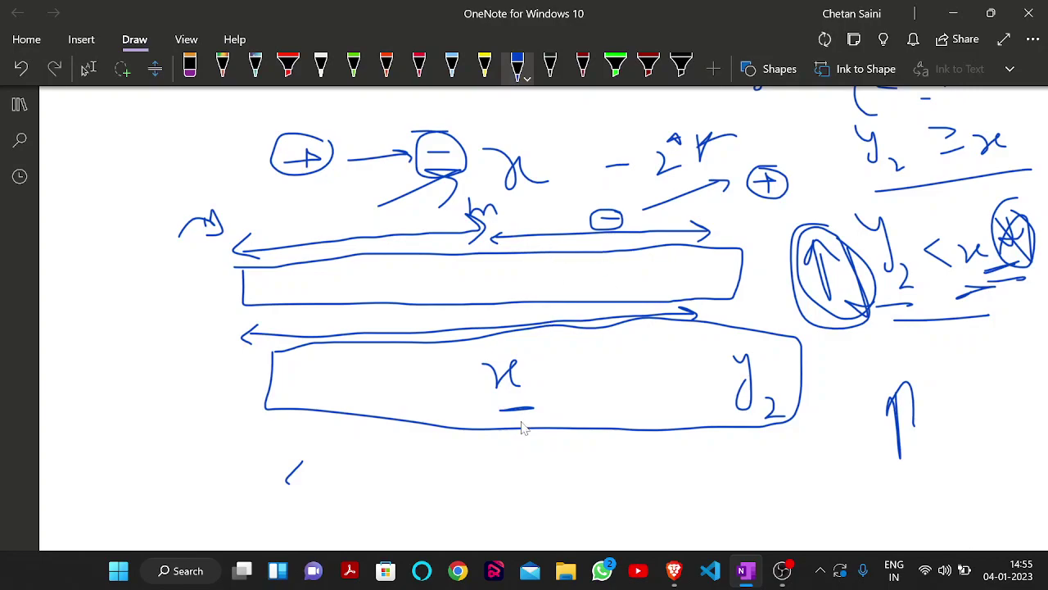
{"action": "mouse_move", "coordinate": [521, 422]}
{"action": "left_mouse_down"}
{"action": "mouse_move", "coordinate": [789, 435]}
{"action": "mouse_move", "coordinate": [772, 450]}
{"action": "mouse_move", "coordinate": [755, 446]}
{"action": "left_mouse_up"}
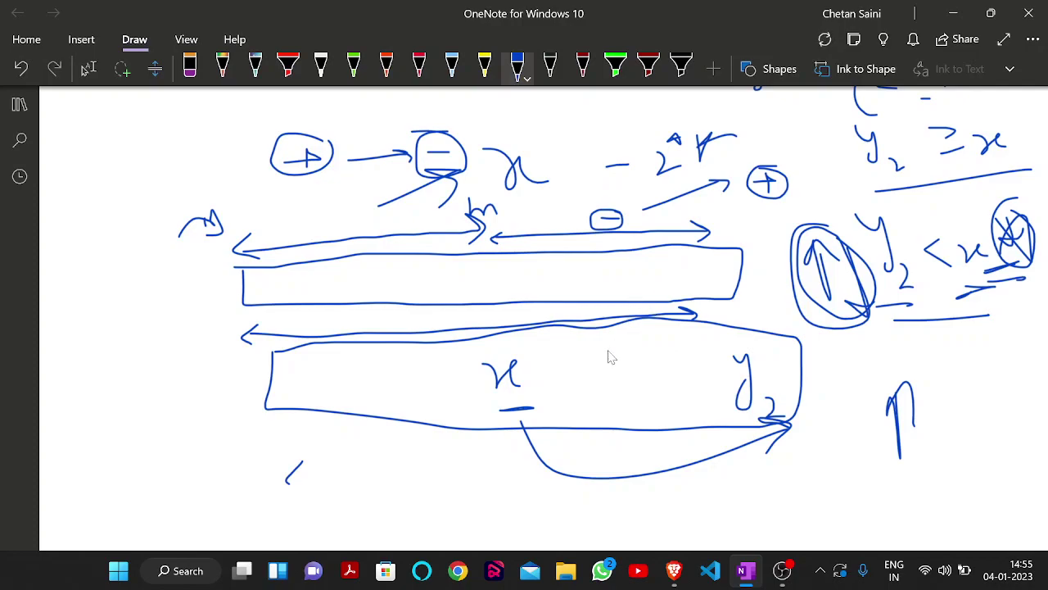
{"action": "scroll", "coordinate": [854, 447], "scroll_direction": "down", "scroll_amount": 1}
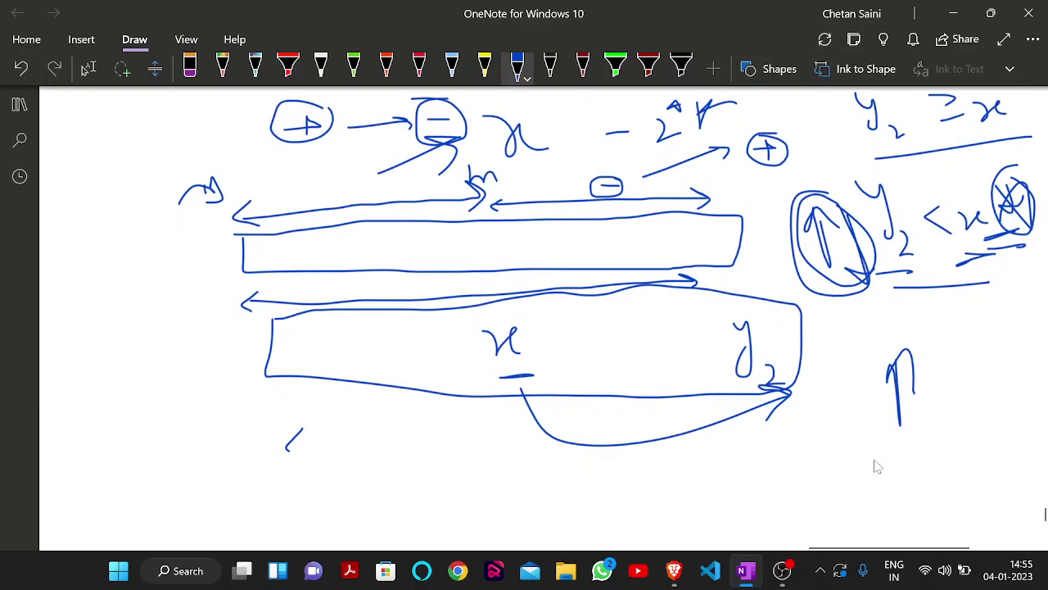
Step: Handwrite y2 > -x under the up arrow at bottom right
{"action": "mouse_move", "coordinate": [874, 459]}
{"action": "left_mouse_down"}
{"action": "mouse_move", "coordinate": [903, 533]}
{"action": "mouse_move", "coordinate": [936, 496]}
{"action": "mouse_move", "coordinate": [957, 541]}
{"action": "left_mouse_up"}
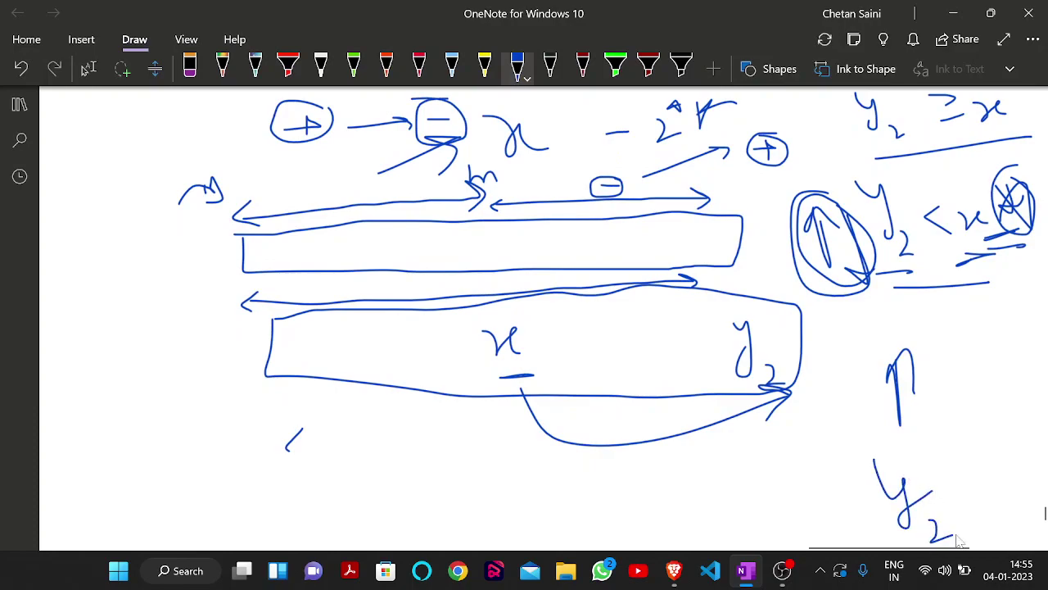
{"action": "mouse_move", "coordinate": [940, 474]}
{"action": "left_mouse_down"}
{"action": "mouse_move", "coordinate": [951, 508]}
{"action": "mouse_move", "coordinate": [975, 514]}
{"action": "mouse_move", "coordinate": [995, 486]}
{"action": "left_mouse_up"}
{"action": "mouse_move", "coordinate": [999, 490]}
{"action": "left_mouse_down"}
{"action": "mouse_move", "coordinate": [1014, 474]}
{"action": "mouse_move", "coordinate": [1018, 491]}
{"action": "left_mouse_up"}
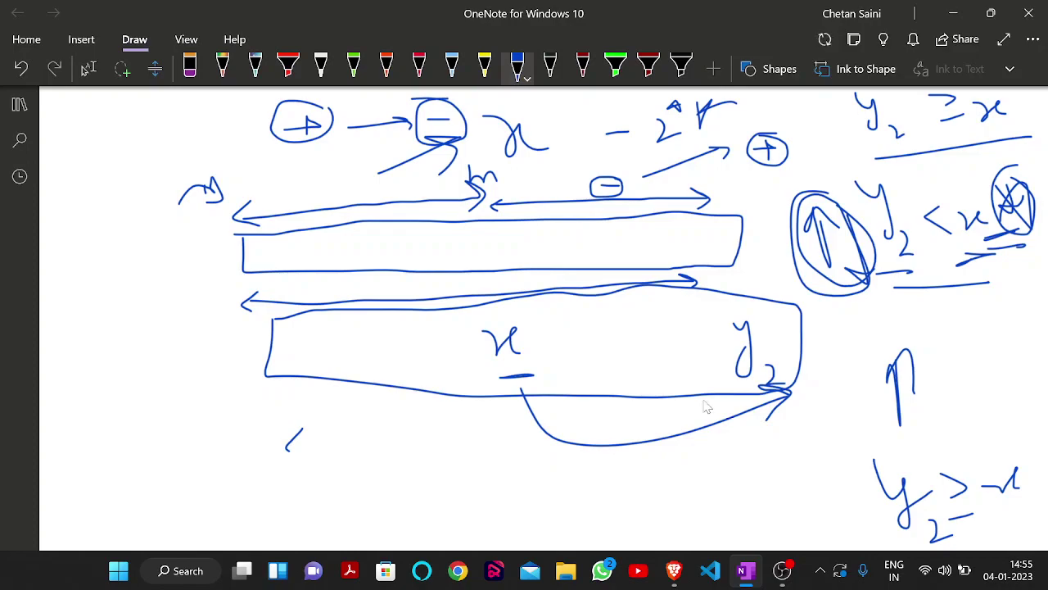
Step: Underline the lower bar, circle the small minus above the upper bar, and start a negative number under 2 0 4
{"action": "scroll", "coordinate": [705, 407], "scroll_direction": "down", "scroll_amount": 1}
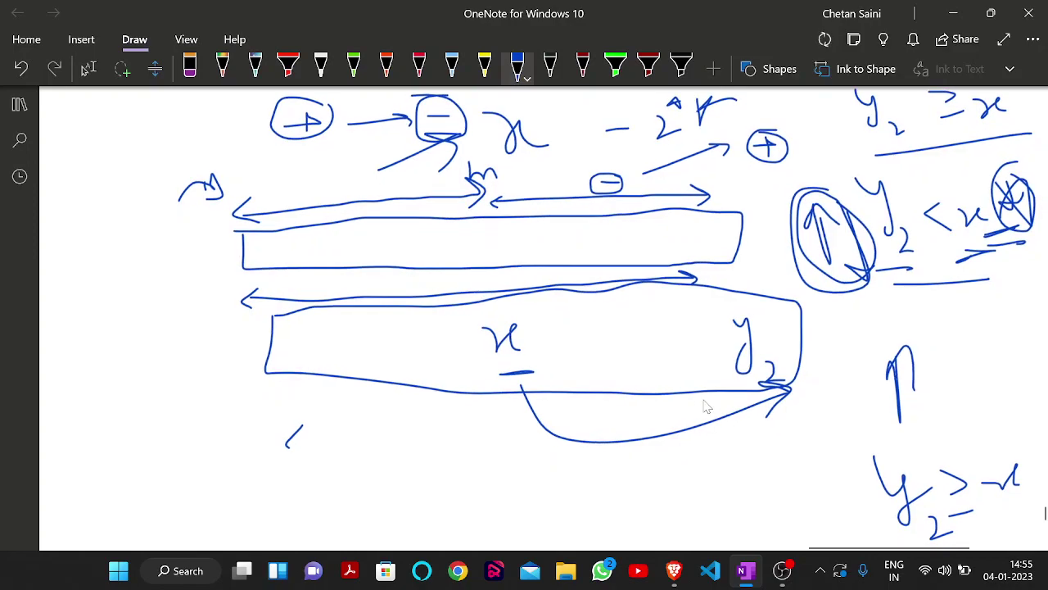
{"action": "scroll", "coordinate": [706, 407], "scroll_direction": "down", "scroll_amount": 2}
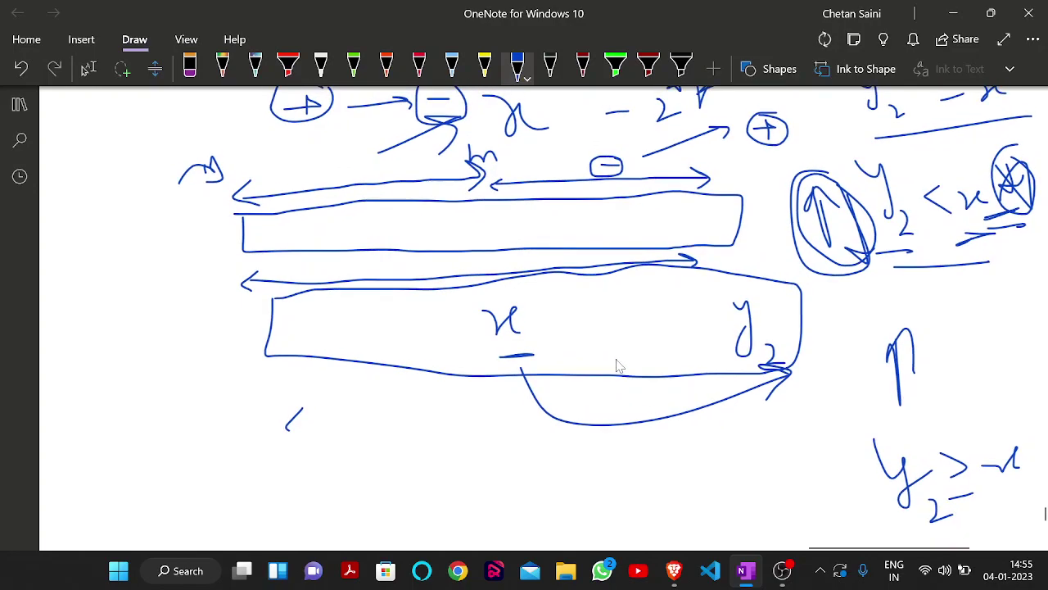
{"action": "left_click_drag", "start_coordinate": [564, 362], "coordinate": [660, 369]}
{"action": "scroll", "coordinate": [587, 234], "scroll_direction": "up", "scroll_amount": 3}
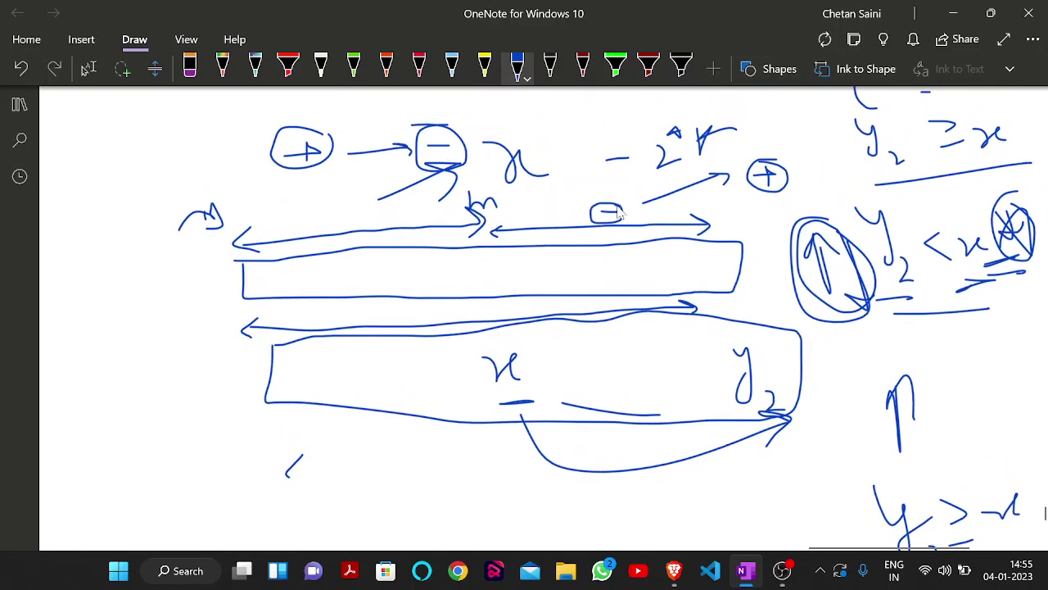
{"action": "left_click_drag", "start_coordinate": [620, 213], "coordinate": [618, 239]}
{"action": "scroll", "coordinate": [616, 237], "scroll_direction": "up", "scroll_amount": 5}
{"action": "left_click_drag", "start_coordinate": [459, 222], "coordinate": [527, 204]}
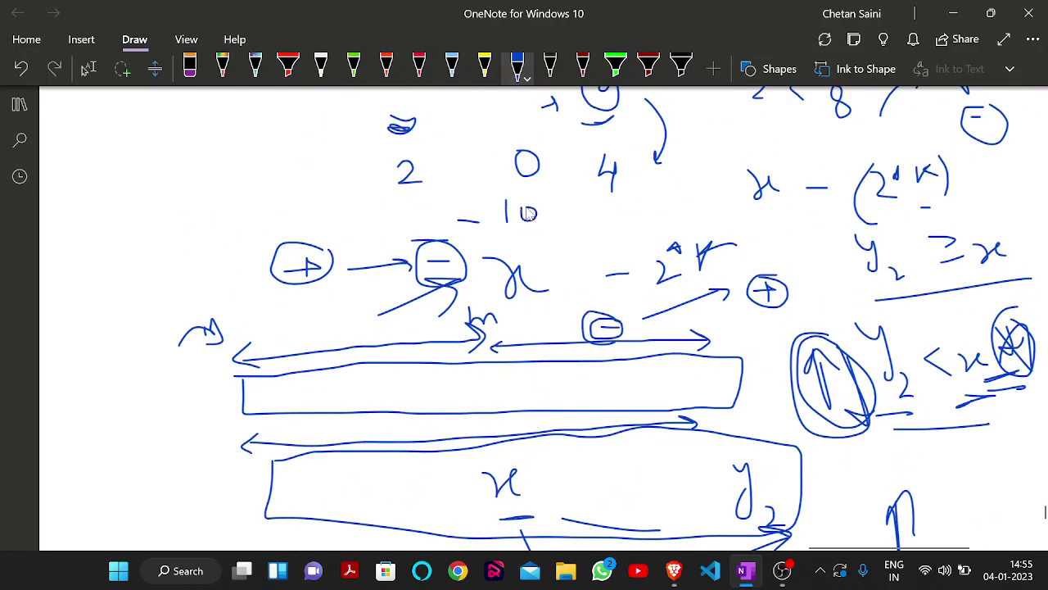
Step: Finish −10 under the 2 0 4 example and loop −10, x and the m mark together
{"action": "mouse_move", "coordinate": [591, 213]}
{"action": "left_mouse_down"}
{"action": "mouse_move", "coordinate": [637, 206]}
{"action": "mouse_move", "coordinate": [647, 216]}
{"action": "mouse_move", "coordinate": [632, 222]}
{"action": "left_mouse_up"}
{"action": "mouse_move", "coordinate": [547, 195]}
{"action": "left_mouse_down"}
{"action": "mouse_move", "coordinate": [438, 315]}
{"action": "mouse_move", "coordinate": [565, 262]}
{"action": "mouse_move", "coordinate": [545, 190]}
{"action": "left_mouse_up"}
{"action": "left_click_drag", "start_coordinate": [474, 242], "coordinate": [520, 240]}
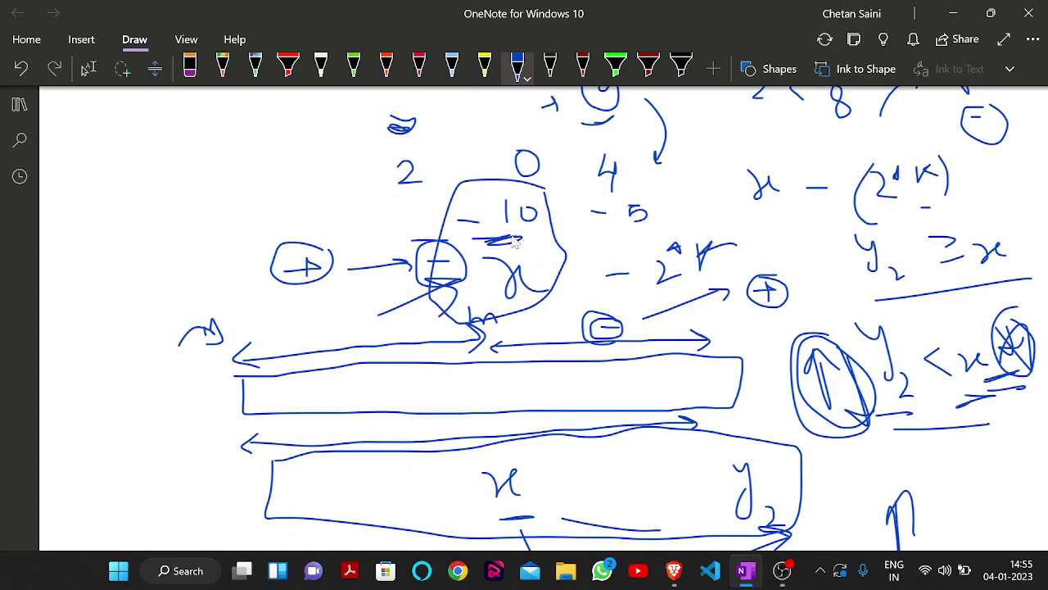
{"action": "scroll", "coordinate": [513, 242], "scroll_direction": "down", "scroll_amount": 3}
{"action": "scroll", "coordinate": [532, 238], "scroll_direction": "up", "scroll_amount": 1}
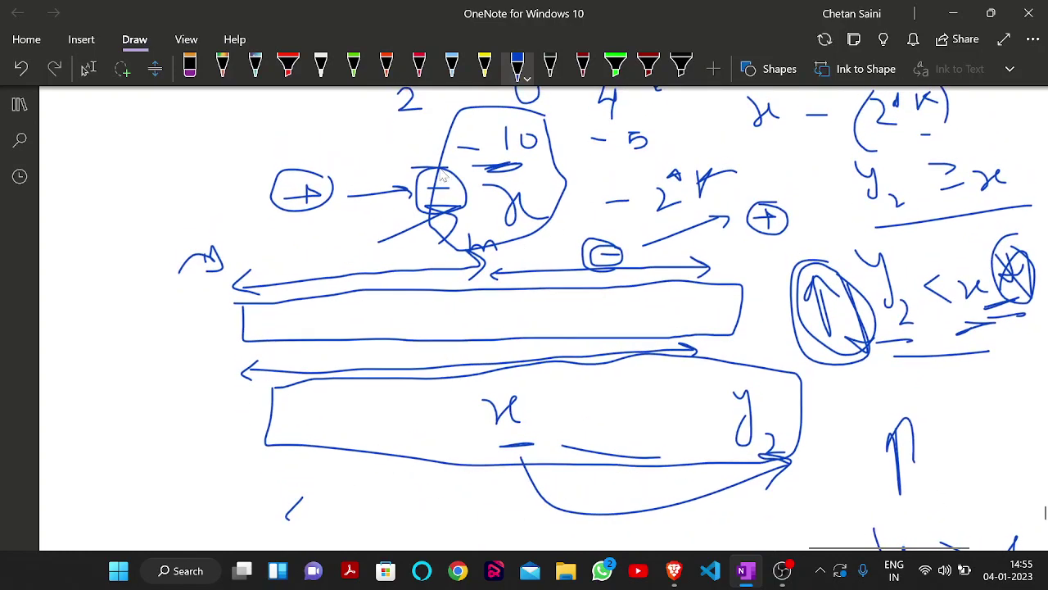
Step: Draw a leftward arrow from the circled minus and add sign marks beneath the lower bar
{"action": "mouse_move", "coordinate": [442, 157]}
{"action": "left_mouse_down"}
{"action": "mouse_move", "coordinate": [369, 150]}
{"action": "mouse_move", "coordinate": [388, 159]}
{"action": "left_mouse_up"}
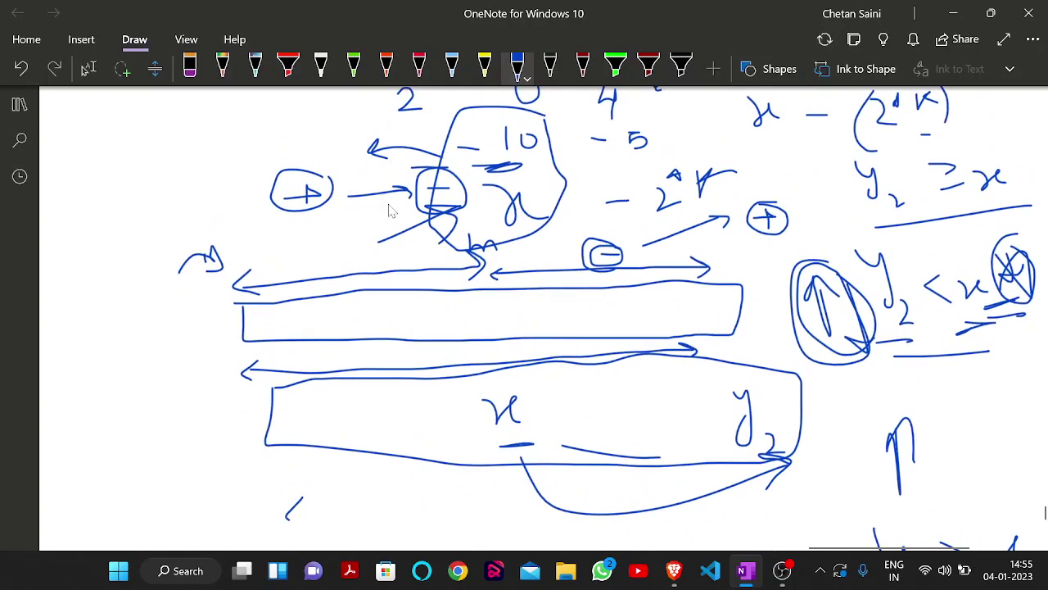
{"action": "scroll", "coordinate": [492, 227], "scroll_direction": "down", "scroll_amount": 3}
{"action": "scroll", "coordinate": [491, 227], "scroll_direction": "up", "scroll_amount": 3}
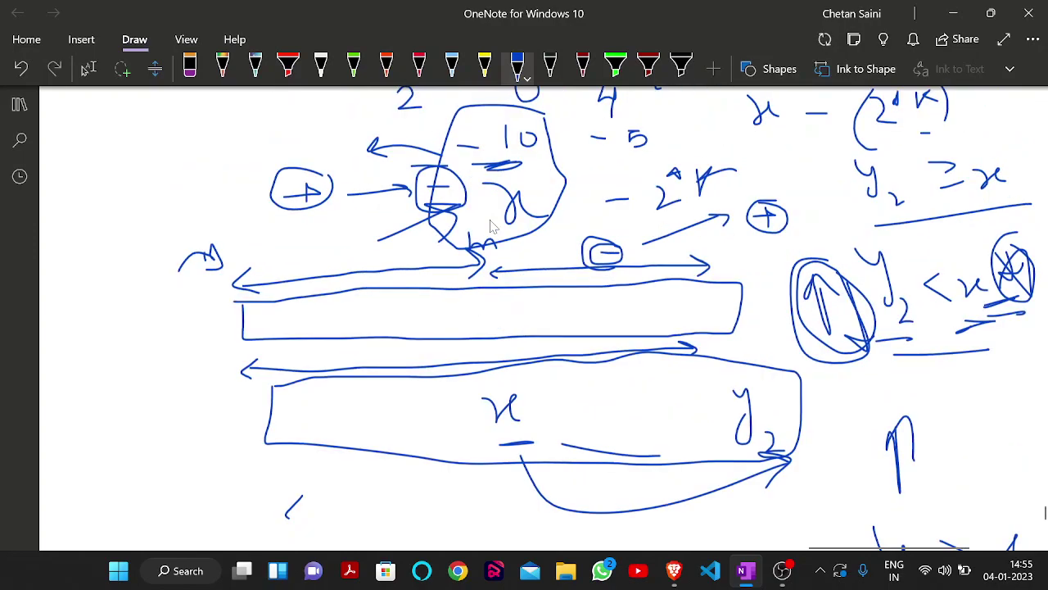
{"action": "scroll", "coordinate": [518, 463], "scroll_direction": "down", "scroll_amount": 1}
{"action": "mouse_move", "coordinate": [560, 365]}
{"action": "left_mouse_down"}
{"action": "mouse_move", "coordinate": [544, 420]}
{"action": "mouse_move", "coordinate": [518, 356]}
{"action": "left_mouse_up"}
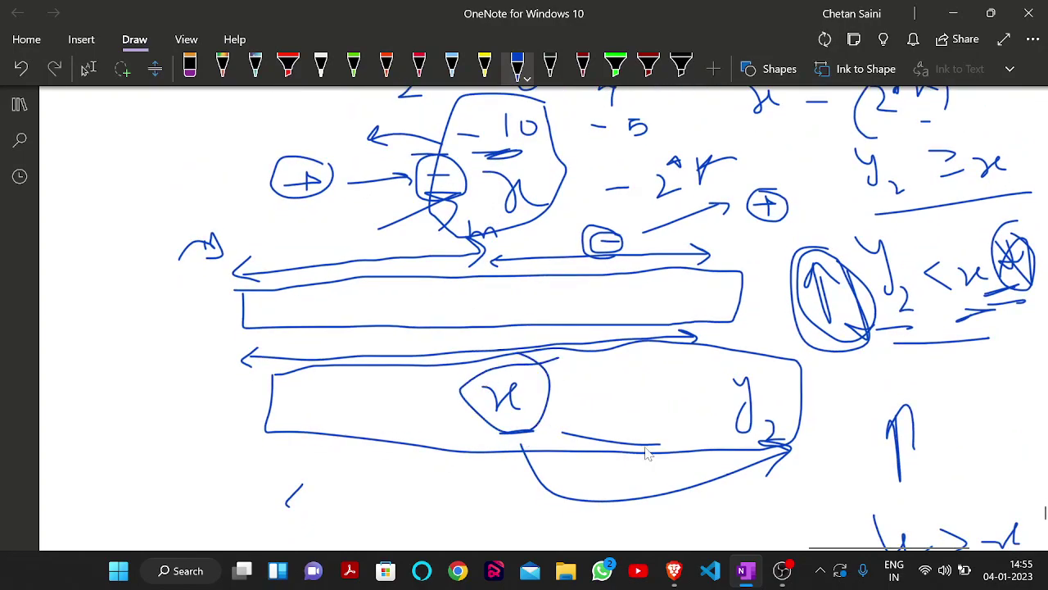
{"action": "scroll", "coordinate": [648, 450], "scroll_direction": "down", "scroll_amount": 2}
{"action": "left_click_drag", "start_coordinate": [751, 402], "coordinate": [767, 483]}
{"action": "mouse_move", "coordinate": [752, 465]}
{"action": "left_mouse_down"}
{"action": "mouse_move", "coordinate": [768, 485]}
{"action": "mouse_move", "coordinate": [778, 463]}
{"action": "left_mouse_up"}
{"action": "scroll", "coordinate": [697, 457], "scroll_direction": "down", "scroll_amount": 4}
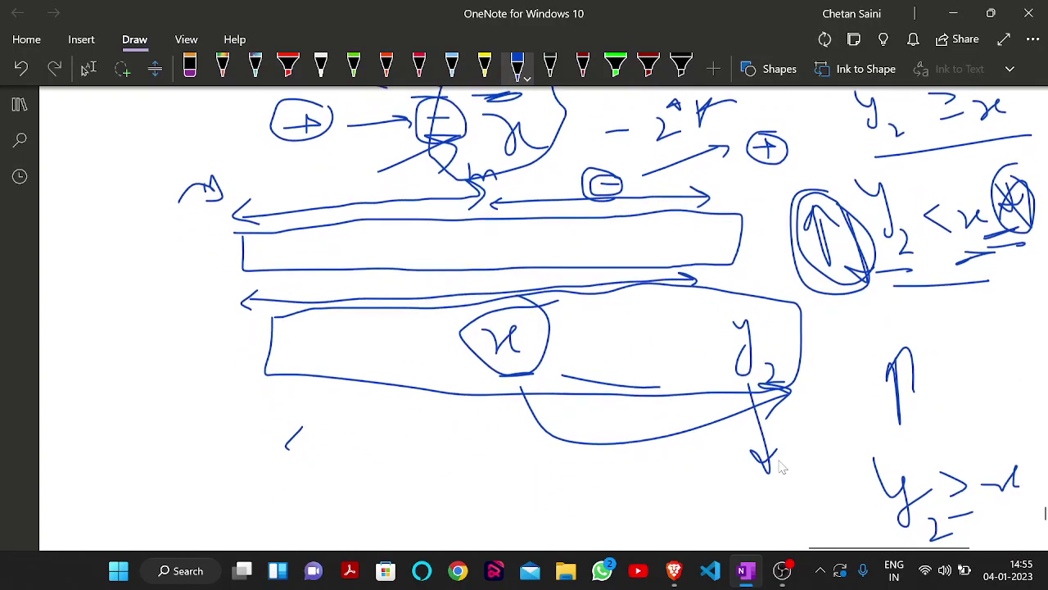
Step: Write y2 + (2*k) below the boxes and draw a circled minus arrowing to a circled plus
{"action": "left_click_drag", "start_coordinate": [664, 439], "coordinate": [673, 456]}
{"action": "mouse_move", "coordinate": [687, 443]}
{"action": "left_mouse_down"}
{"action": "mouse_move", "coordinate": [678, 485]}
{"action": "mouse_move", "coordinate": [708, 496]}
{"action": "left_mouse_up"}
{"action": "mouse_move", "coordinate": [445, 465]}
{"action": "left_mouse_down"}
{"action": "mouse_move", "coordinate": [500, 480]}
{"action": "mouse_move", "coordinate": [528, 397]}
{"action": "mouse_move", "coordinate": [592, 381]}
{"action": "mouse_move", "coordinate": [586, 401]}
{"action": "mouse_move", "coordinate": [573, 379]}
{"action": "left_mouse_up"}
{"action": "scroll", "coordinate": [647, 400], "scroll_direction": "down", "scroll_amount": 1}
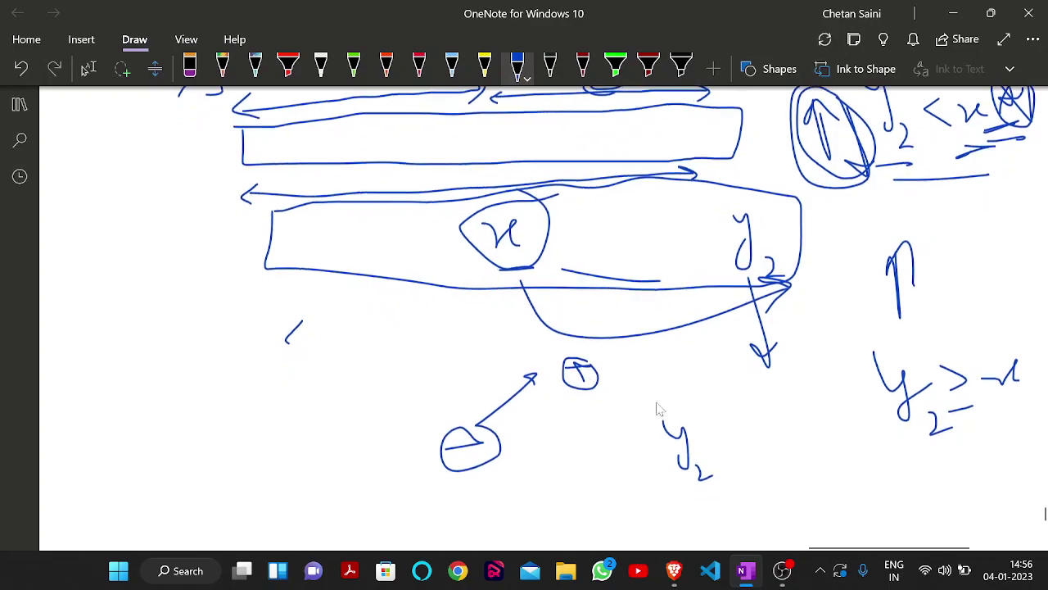
{"action": "mouse_move", "coordinate": [733, 437]}
{"action": "left_mouse_down"}
{"action": "mouse_move", "coordinate": [799, 462]}
{"action": "mouse_move", "coordinate": [798, 444]}
{"action": "left_mouse_up"}
{"action": "mouse_move", "coordinate": [798, 434]}
{"action": "left_mouse_down"}
{"action": "mouse_move", "coordinate": [788, 445]}
{"action": "mouse_move", "coordinate": [835, 459]}
{"action": "left_mouse_up"}
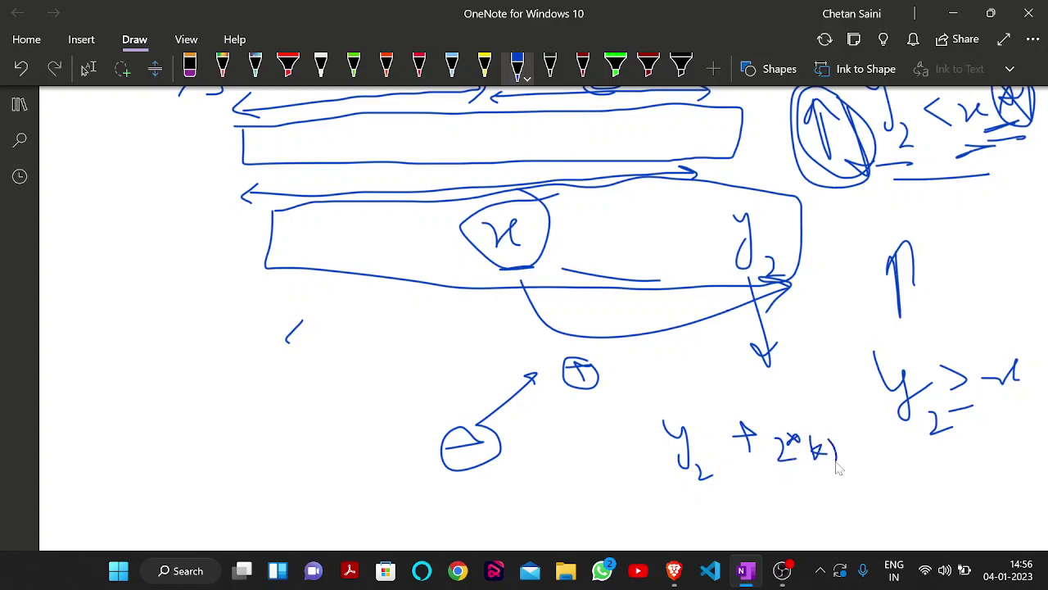
{"action": "left_click_drag", "start_coordinate": [778, 424], "coordinate": [783, 483]}
Step: Handwrite a new row of labels y1, y2 and x below the diagrams
{"action": "scroll", "coordinate": [784, 485], "scroll_direction": "up", "scroll_amount": 3}
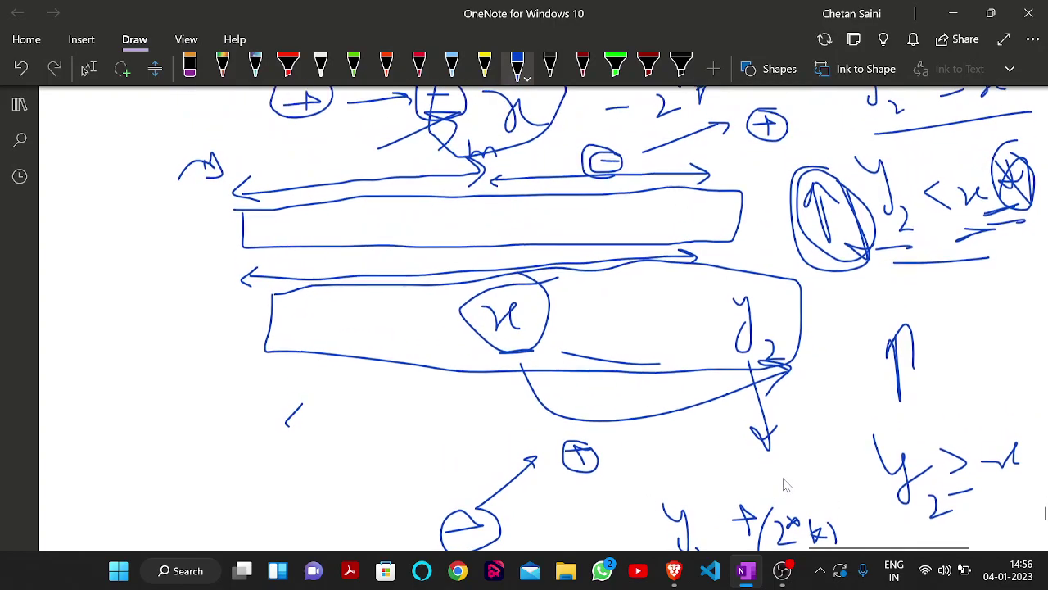
{"action": "scroll", "coordinate": [784, 485], "scroll_direction": "down", "scroll_amount": 4}
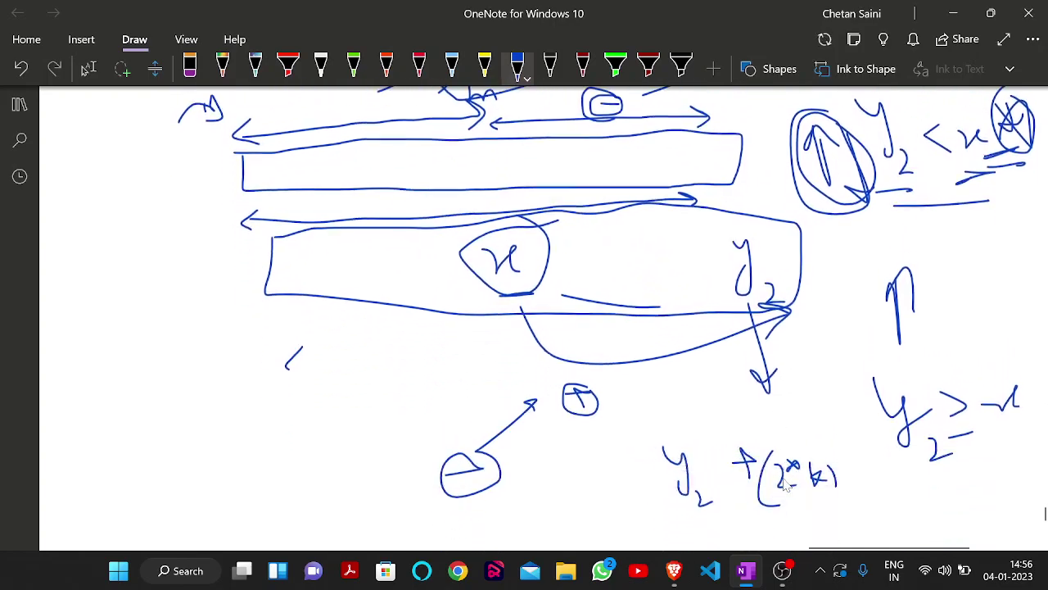
{"action": "scroll", "coordinate": [784, 486], "scroll_direction": "up", "scroll_amount": 3}
{"action": "scroll", "coordinate": [784, 485], "scroll_direction": "up", "scroll_amount": 2}
{"action": "scroll", "coordinate": [783, 486], "scroll_direction": "down", "scroll_amount": 6}
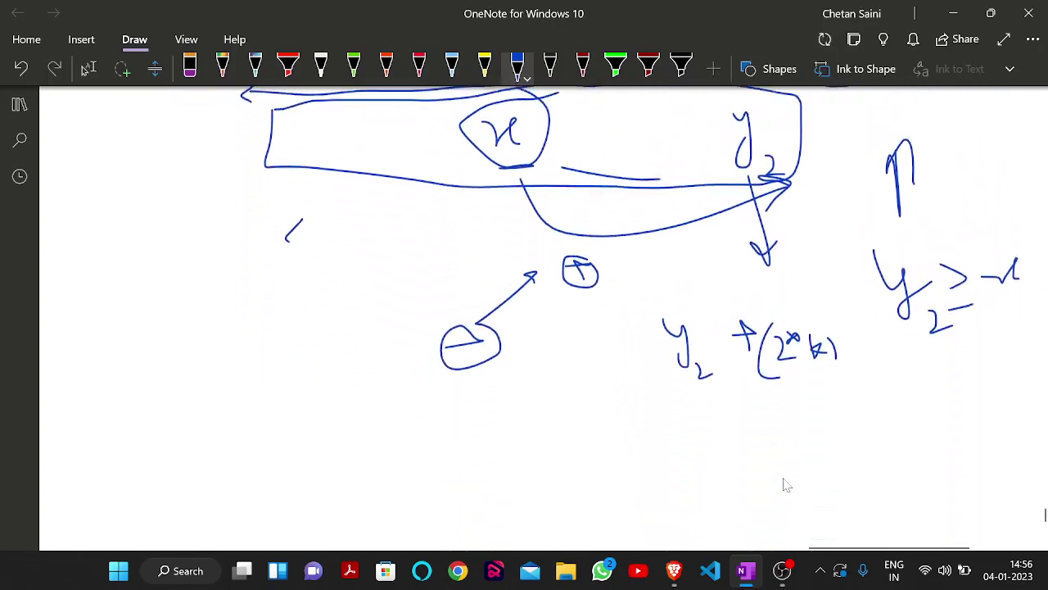
{"action": "left_click_drag", "start_coordinate": [313, 417], "coordinate": [329, 460]}
{"action": "mouse_move", "coordinate": [472, 425]}
{"action": "left_mouse_down"}
{"action": "mouse_move", "coordinate": [488, 430]}
{"action": "mouse_move", "coordinate": [483, 461]}
{"action": "mouse_move", "coordinate": [519, 473]}
{"action": "left_mouse_up"}
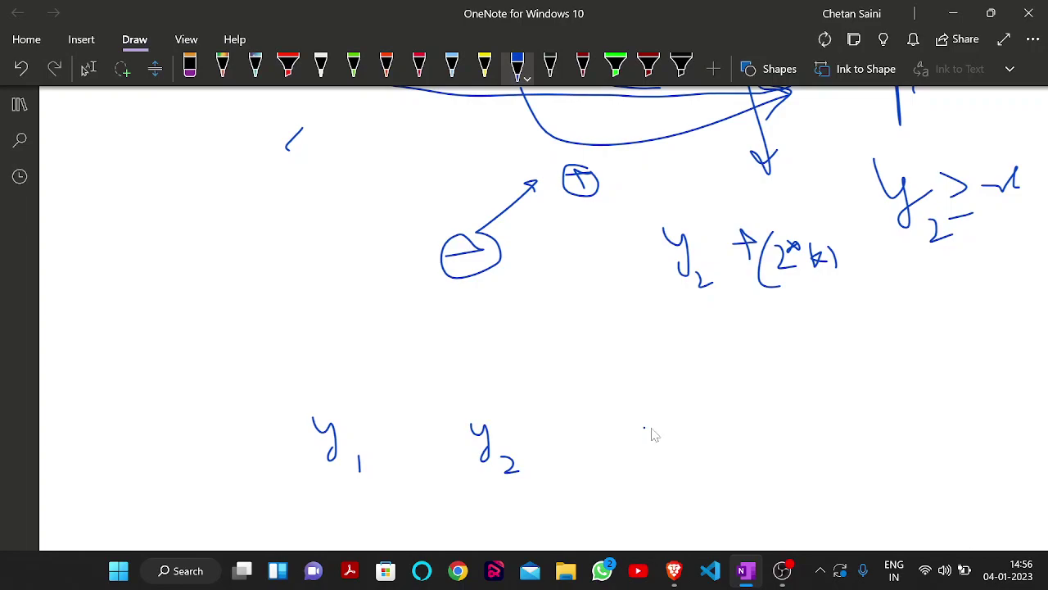
{"action": "left_click_drag", "start_coordinate": [646, 427], "coordinate": [660, 447]}
{"action": "mouse_move", "coordinate": [689, 426]}
{"action": "left_mouse_down"}
{"action": "mouse_move", "coordinate": [682, 434]}
{"action": "mouse_move", "coordinate": [693, 442]}
{"action": "left_mouse_up"}
Step: Draw a curved stroke at the right and write y1 < x beneath it
{"action": "scroll", "coordinate": [694, 445], "scroll_direction": "down", "scroll_amount": 2}
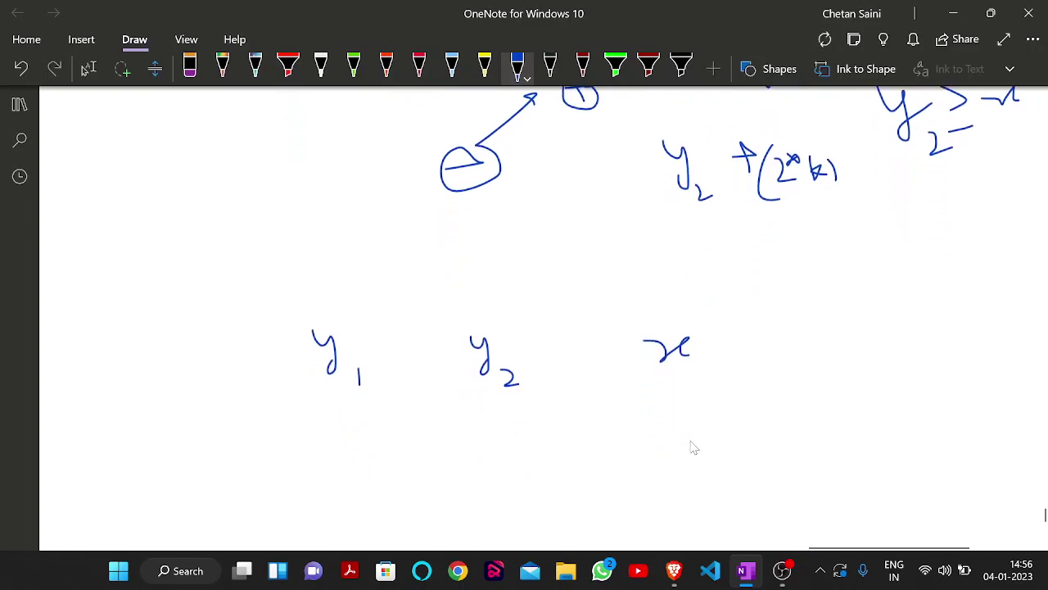
{"action": "scroll", "coordinate": [694, 447], "scroll_direction": "down", "scroll_amount": 2}
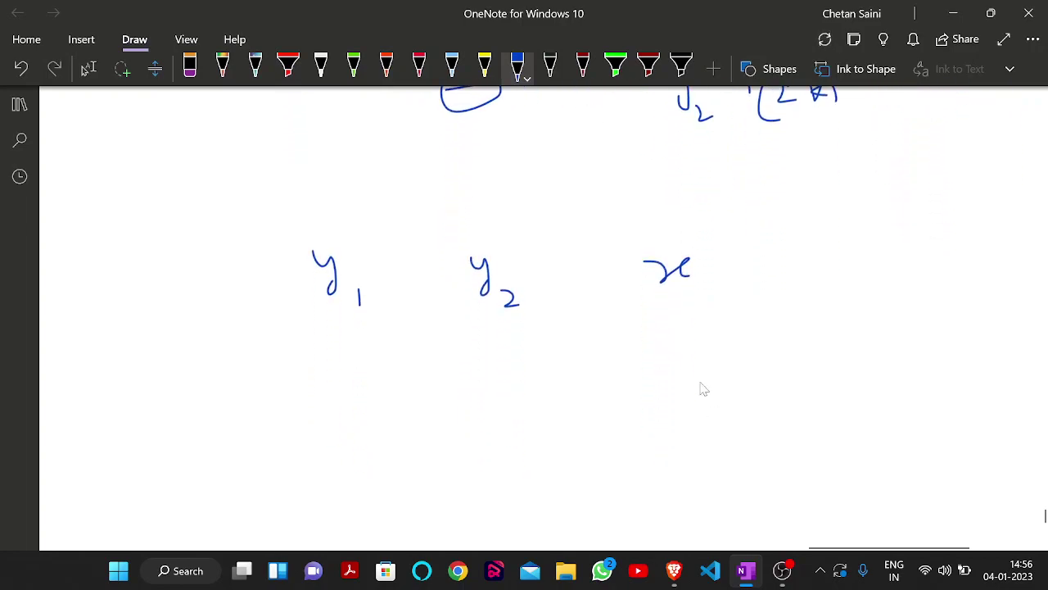
{"action": "left_click_drag", "start_coordinate": [998, 332], "coordinate": [815, 369]}
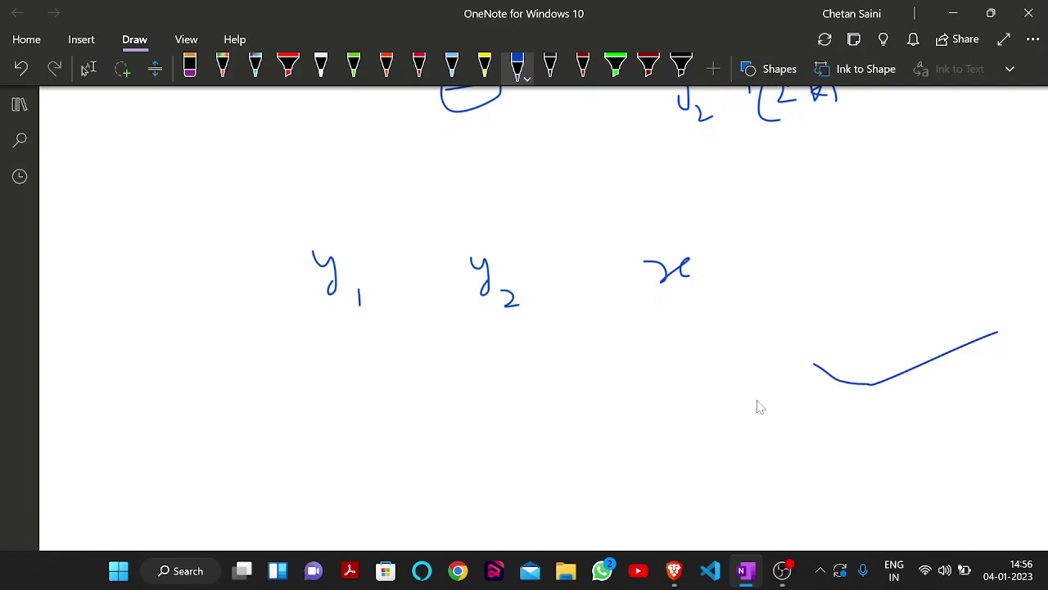
{"action": "mouse_move", "coordinate": [756, 402]}
{"action": "left_mouse_down"}
{"action": "mouse_move", "coordinate": [770, 409]}
{"action": "mouse_move", "coordinate": [764, 443]}
{"action": "mouse_move", "coordinate": [791, 461]}
{"action": "left_mouse_up"}
{"action": "mouse_move", "coordinate": [848, 425]}
{"action": "left_mouse_down"}
{"action": "mouse_move", "coordinate": [850, 443]}
{"action": "mouse_move", "coordinate": [929, 442]}
{"action": "left_mouse_up"}
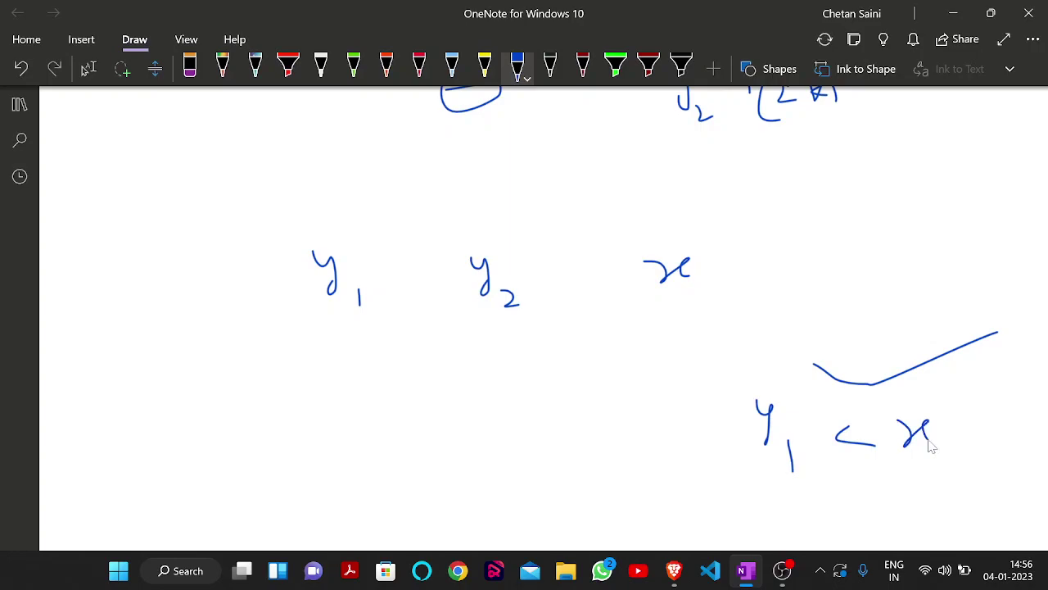
Step: Write y2 < under the y1 < x inequality
{"action": "scroll", "coordinate": [901, 446], "scroll_direction": "down", "scroll_amount": 2}
{"action": "mouse_move", "coordinate": [771, 439]}
{"action": "left_mouse_down"}
{"action": "mouse_move", "coordinate": [791, 457]}
{"action": "mouse_move", "coordinate": [789, 483]}
{"action": "mouse_move", "coordinate": [827, 493]}
{"action": "left_mouse_up"}
{"action": "mouse_move", "coordinate": [909, 428]}
{"action": "left_mouse_down"}
{"action": "mouse_move", "coordinate": [914, 463]}
{"action": "mouse_move", "coordinate": [963, 444]}
{"action": "left_mouse_up"}
{"action": "scroll", "coordinate": [958, 446], "scroll_direction": "up", "scroll_amount": 1}
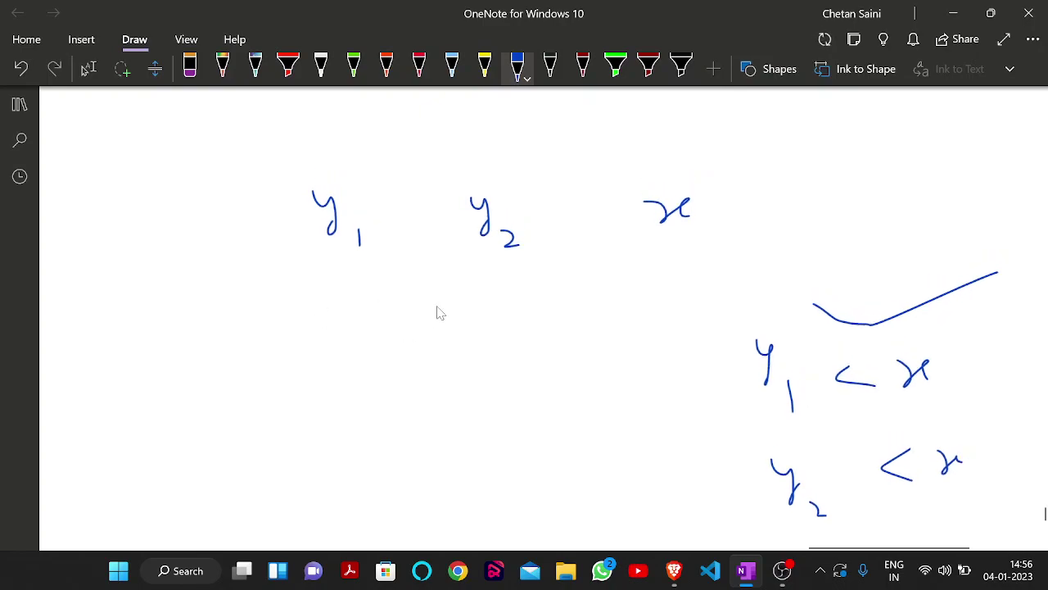
{"action": "scroll", "coordinate": [441, 312], "scroll_direction": "down", "scroll_amount": 1}
{"action": "scroll", "coordinate": [441, 312], "scroll_direction": "up", "scroll_amount": 2}
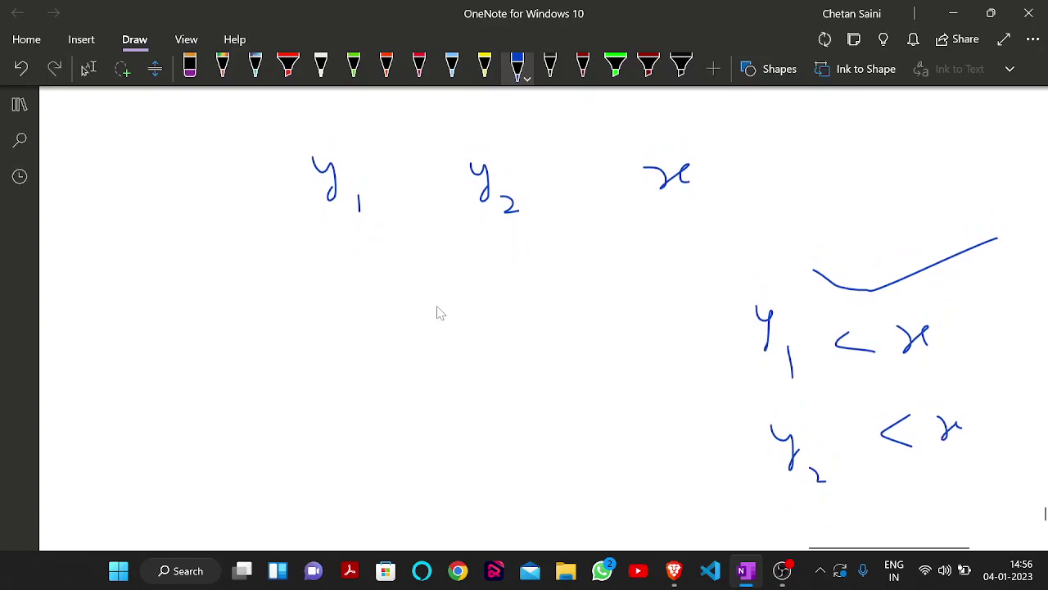
{"action": "scroll", "coordinate": [440, 312], "scroll_direction": "up", "scroll_amount": 2}
Step: Write y2 < x above the labels and draw an arrow between y2 and x
{"action": "mouse_move", "coordinate": [513, 242]}
{"action": "left_mouse_down"}
{"action": "mouse_move", "coordinate": [513, 269]}
{"action": "mouse_move", "coordinate": [509, 255]}
{"action": "left_mouse_up"}
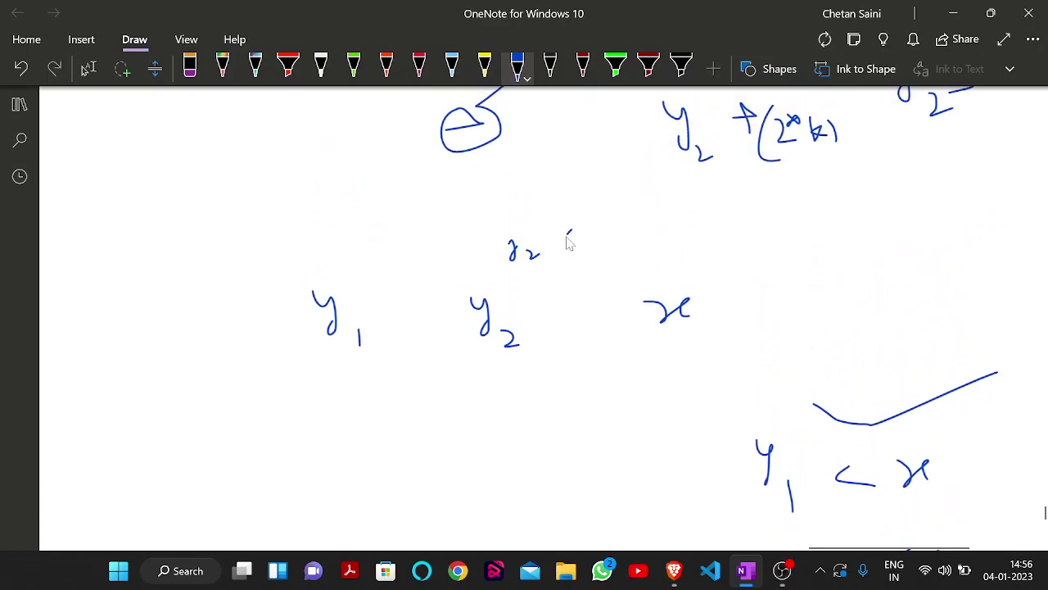
{"action": "mouse_move", "coordinate": [576, 233]}
{"action": "left_mouse_down"}
{"action": "mouse_move", "coordinate": [579, 253]}
{"action": "mouse_move", "coordinate": [614, 233]}
{"action": "left_mouse_up"}
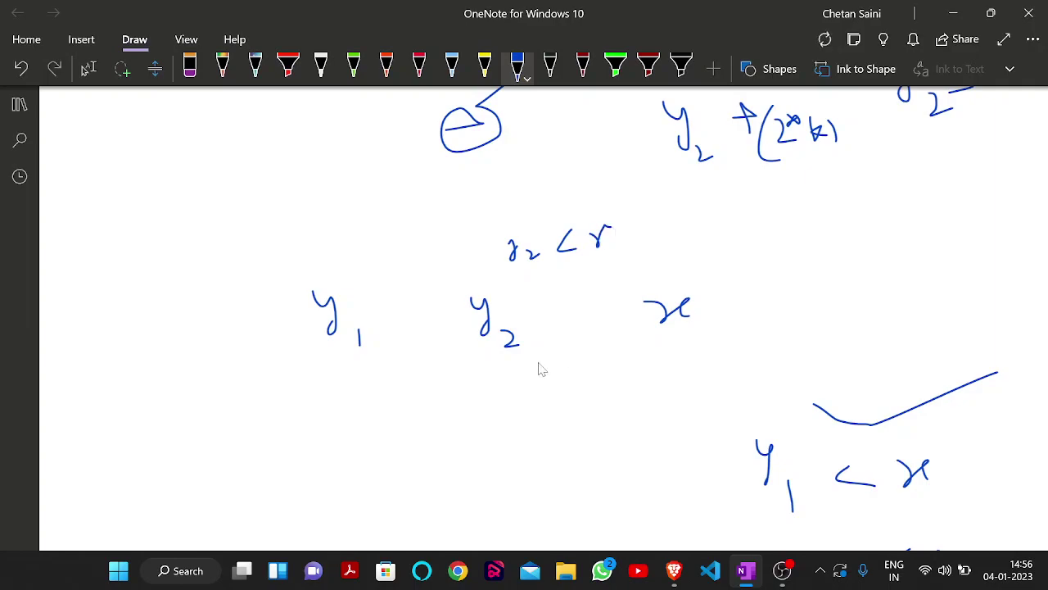
{"action": "mouse_move", "coordinate": [540, 362]}
{"action": "left_mouse_down"}
{"action": "mouse_move", "coordinate": [546, 382]}
{"action": "mouse_move", "coordinate": [632, 359]}
{"action": "mouse_move", "coordinate": [647, 372]}
{"action": "left_mouse_up"}
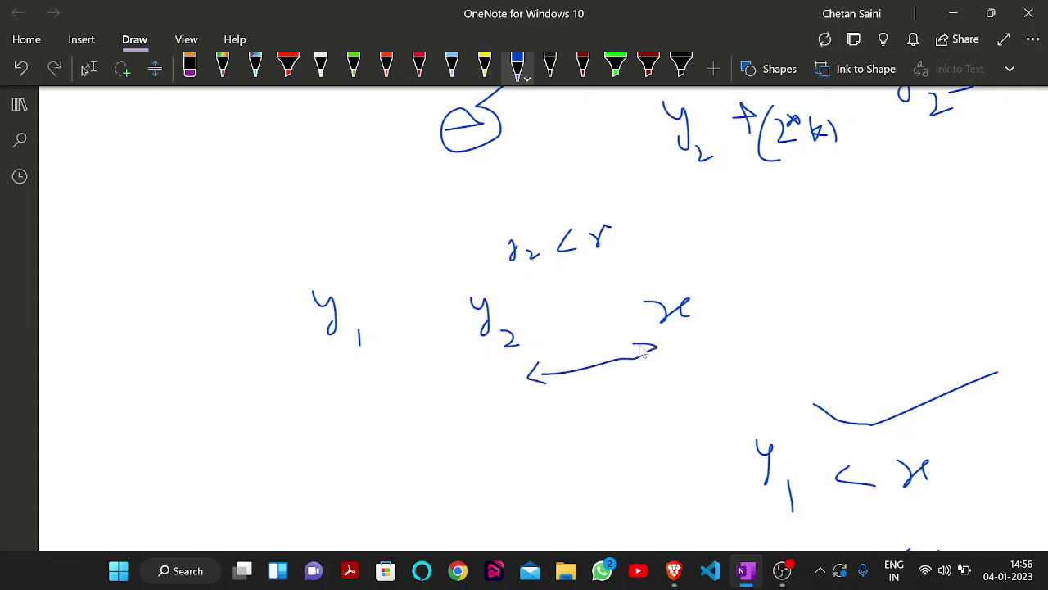
{"action": "scroll", "coordinate": [622, 382], "scroll_direction": "up", "scroll_amount": 6}
{"action": "scroll", "coordinate": [623, 382], "scroll_direction": "down", "scroll_amount": 2}
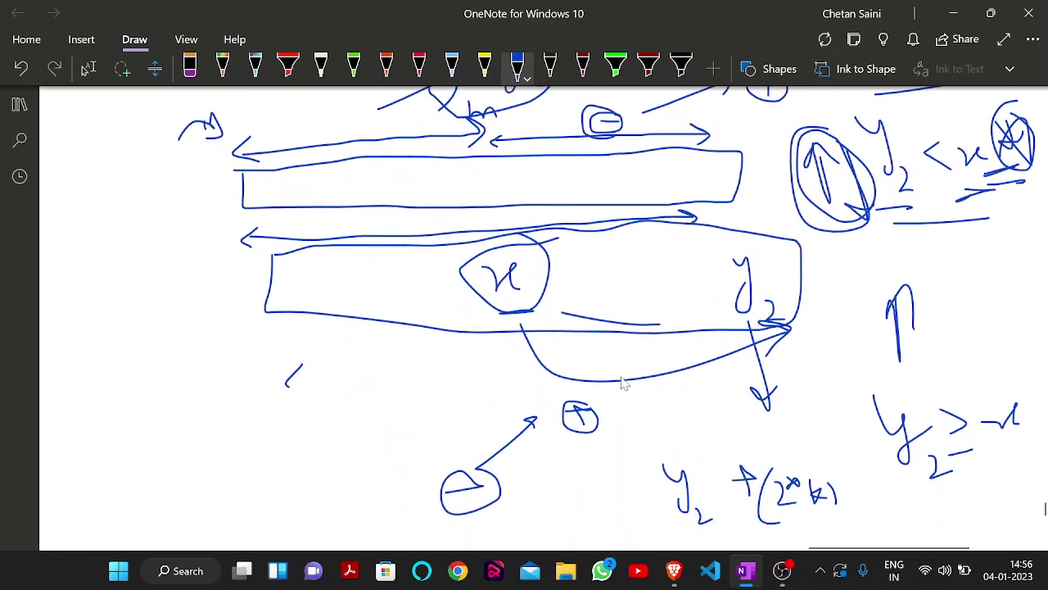
{"action": "scroll", "coordinate": [622, 382], "scroll_direction": "up", "scroll_amount": 1}
{"action": "scroll", "coordinate": [622, 382], "scroll_direction": "down", "scroll_amount": 3}
{"action": "scroll", "coordinate": [623, 382], "scroll_direction": "up", "scroll_amount": 1}
{"action": "scroll", "coordinate": [623, 383], "scroll_direction": "down", "scroll_amount": 6}
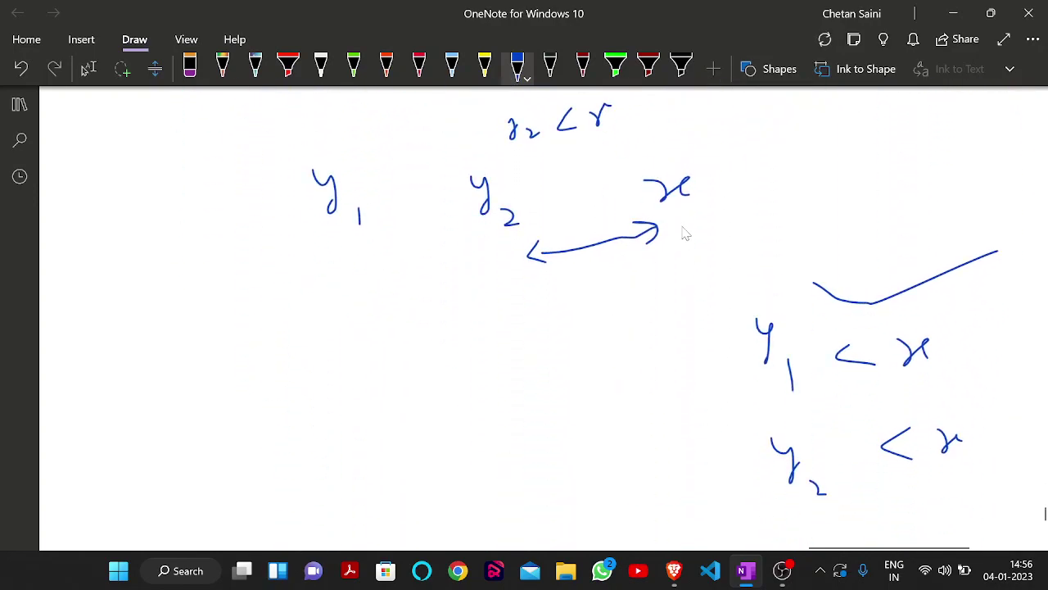
Step: Draw double-headed range arrows from y1 to x, y2 to x, and y1 to y2
{"action": "left_click_drag", "start_coordinate": [697, 226], "coordinate": [678, 227]}
{"action": "mouse_move", "coordinate": [357, 289]}
{"action": "left_mouse_down"}
{"action": "mouse_move", "coordinate": [352, 307]}
{"action": "mouse_move", "coordinate": [683, 304]}
{"action": "mouse_move", "coordinate": [668, 304]}
{"action": "left_mouse_up"}
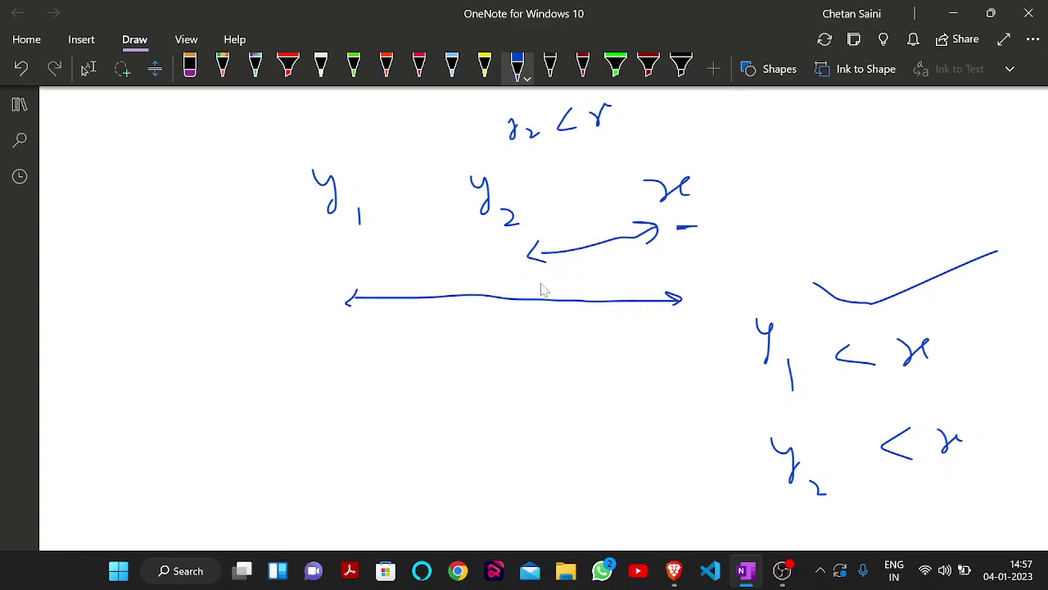
{"action": "mouse_move", "coordinate": [526, 264]}
{"action": "left_mouse_down"}
{"action": "mouse_move", "coordinate": [534, 291]}
{"action": "mouse_move", "coordinate": [665, 285]}
{"action": "left_mouse_up"}
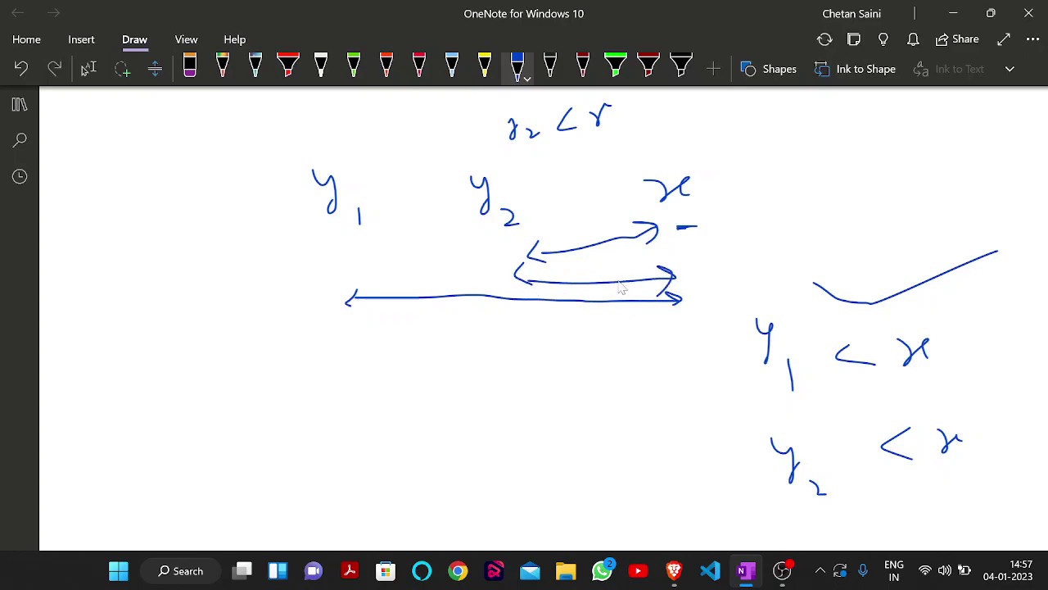
{"action": "mouse_move", "coordinate": [352, 325]}
{"action": "left_mouse_down"}
{"action": "mouse_move", "coordinate": [352, 361]}
{"action": "mouse_move", "coordinate": [528, 357]}
{"action": "left_mouse_up"}
{"action": "mouse_move", "coordinate": [492, 345]}
{"action": "left_mouse_down"}
{"action": "mouse_move", "coordinate": [525, 358]}
{"action": "mouse_move", "coordinate": [511, 367]}
{"action": "left_mouse_up"}
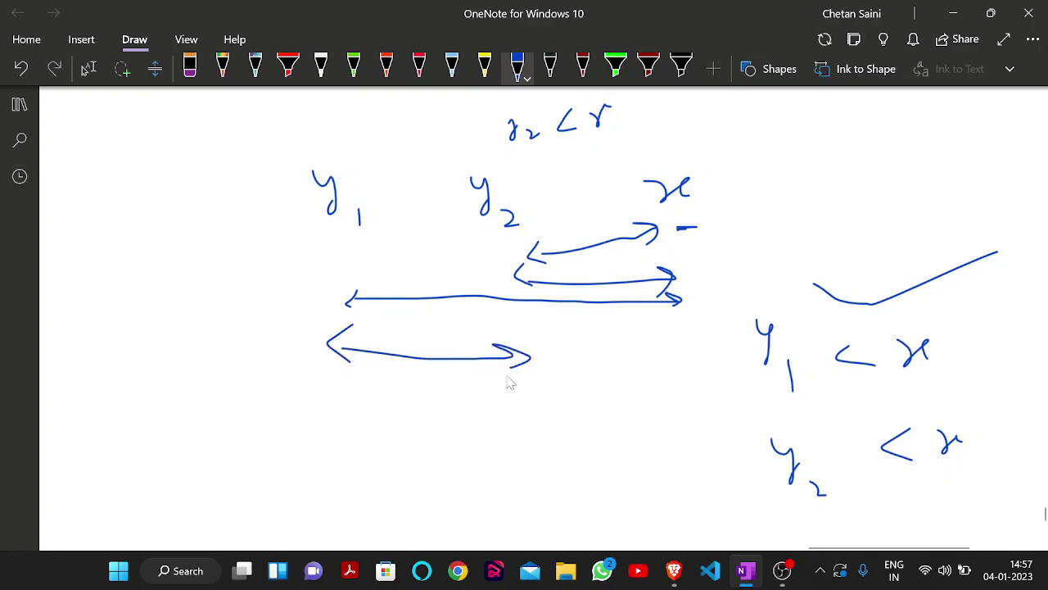
Step: Write x − (2*k) beside y1 < x
{"action": "left_click_drag", "start_coordinate": [689, 231], "coordinate": [696, 254]}
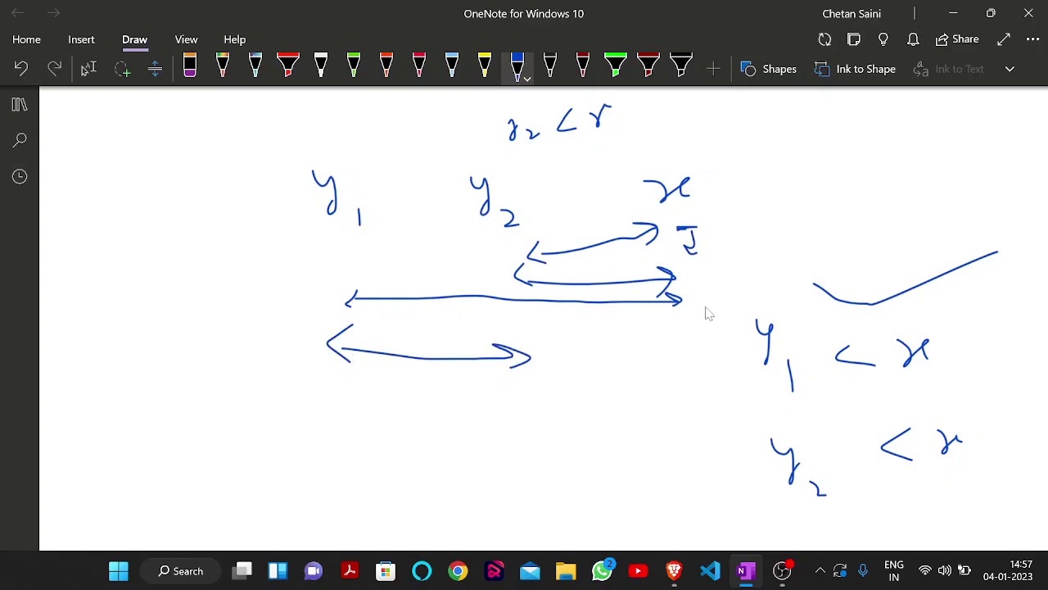
{"action": "mouse_move", "coordinate": [620, 400]}
{"action": "left_mouse_down"}
{"action": "mouse_move", "coordinate": [636, 423]}
{"action": "mouse_move", "coordinate": [667, 418]}
{"action": "mouse_move", "coordinate": [676, 388]}
{"action": "left_mouse_up"}
{"action": "mouse_move", "coordinate": [714, 359]}
{"action": "left_mouse_down"}
{"action": "mouse_move", "coordinate": [724, 370]}
{"action": "mouse_move", "coordinate": [730, 341]}
{"action": "mouse_move", "coordinate": [735, 373]}
{"action": "mouse_move", "coordinate": [747, 357]}
{"action": "mouse_move", "coordinate": [759, 377]}
{"action": "left_mouse_up"}
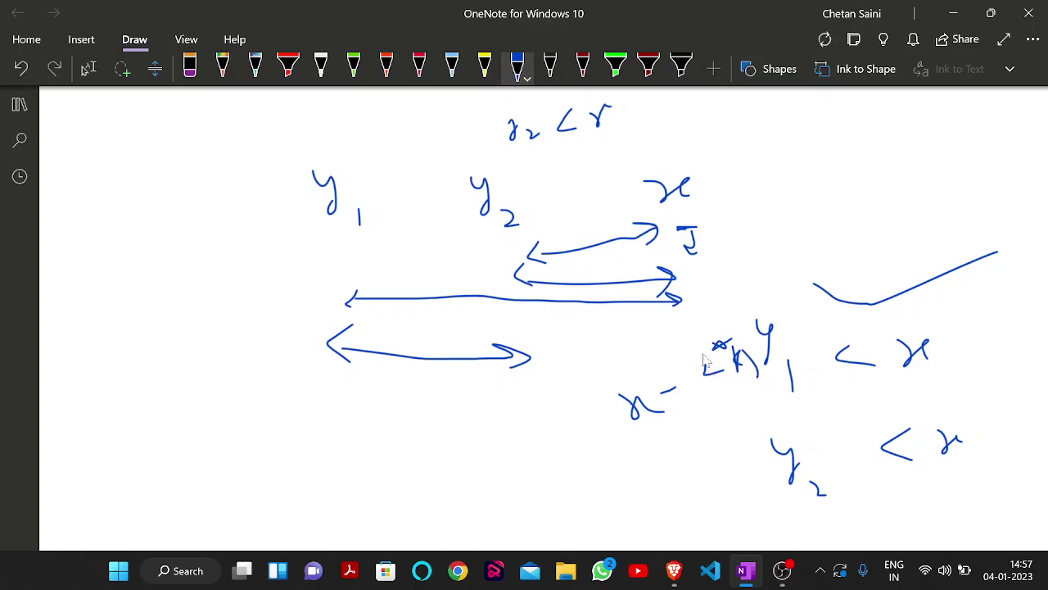
{"action": "left_click_drag", "start_coordinate": [683, 340], "coordinate": [698, 385]}
Step: Add a less-than sign after the left y1 and mark up the arrow next to y2
{"action": "scroll", "coordinate": [430, 265], "scroll_direction": "up", "scroll_amount": 1}
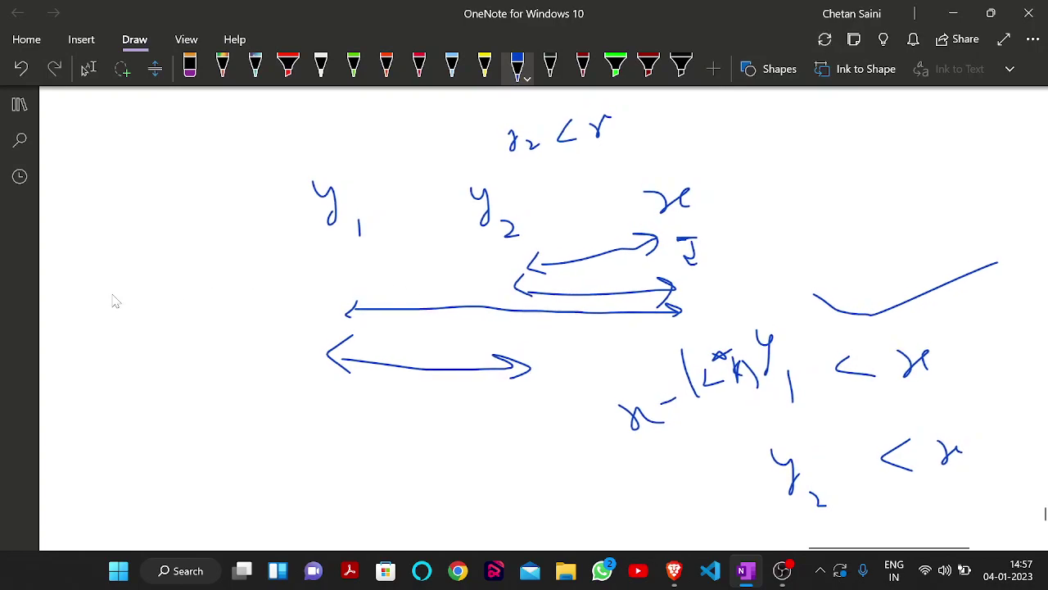
{"action": "mouse_move", "coordinate": [112, 293]}
{"action": "left_mouse_down"}
{"action": "mouse_move", "coordinate": [136, 330]}
{"action": "mouse_move", "coordinate": [159, 327]}
{"action": "left_mouse_up"}
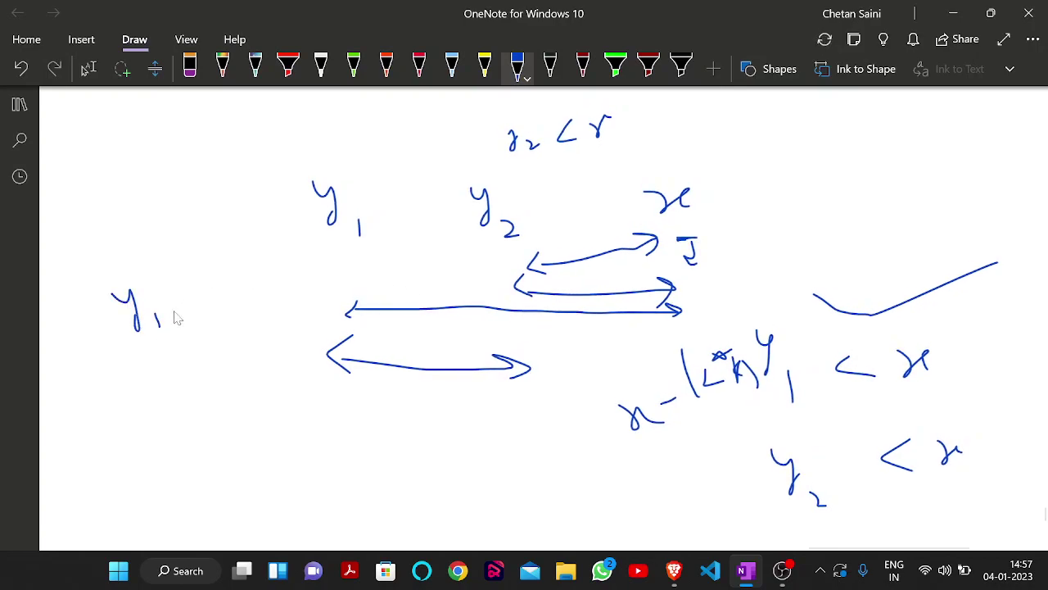
{"action": "mouse_move", "coordinate": [189, 280]}
{"action": "left_mouse_down"}
{"action": "mouse_move", "coordinate": [202, 304]}
{"action": "mouse_move", "coordinate": [267, 292]}
{"action": "left_mouse_up"}
{"action": "mouse_move", "coordinate": [503, 261]}
{"action": "left_mouse_down"}
{"action": "mouse_move", "coordinate": [533, 257]}
{"action": "mouse_move", "coordinate": [538, 269]}
{"action": "mouse_move", "coordinate": [569, 234]}
{"action": "mouse_move", "coordinate": [575, 244]}
{"action": "left_mouse_up"}
Step: Write y1 ≥ x − (2*k) beneath y1 < x and draw an equals mark
{"action": "scroll", "coordinate": [210, 394], "scroll_direction": "down", "scroll_amount": 1}
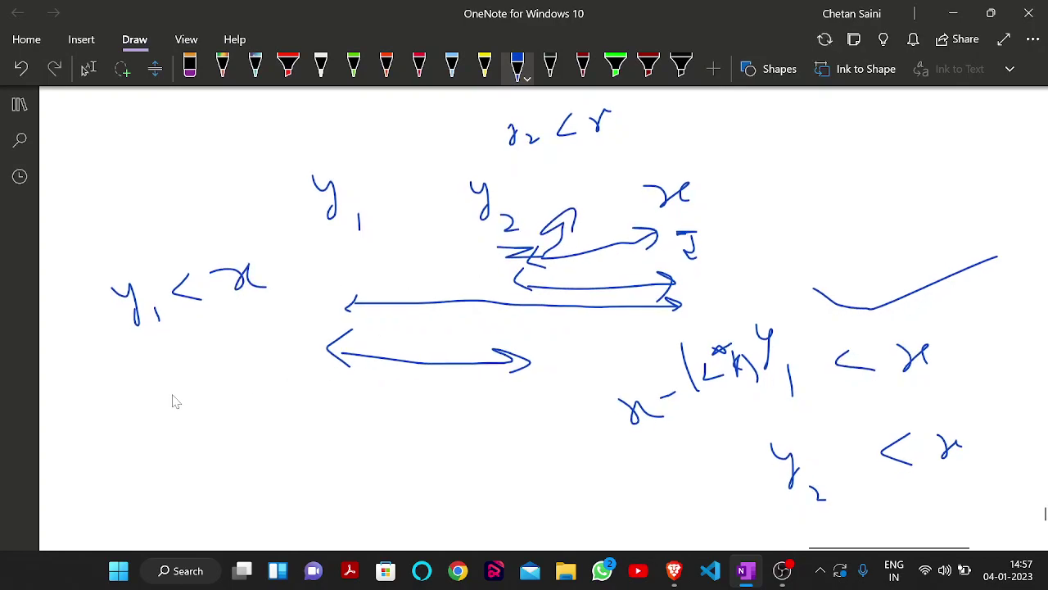
{"action": "mouse_move", "coordinate": [145, 396]}
{"action": "left_mouse_down"}
{"action": "mouse_move", "coordinate": [172, 444]}
{"action": "mouse_move", "coordinate": [187, 438]}
{"action": "mouse_move", "coordinate": [194, 388]}
{"action": "mouse_move", "coordinate": [218, 396]}
{"action": "mouse_move", "coordinate": [199, 406]}
{"action": "mouse_move", "coordinate": [235, 409]}
{"action": "mouse_move", "coordinate": [273, 378]}
{"action": "mouse_move", "coordinate": [348, 409]}
{"action": "left_mouse_up"}
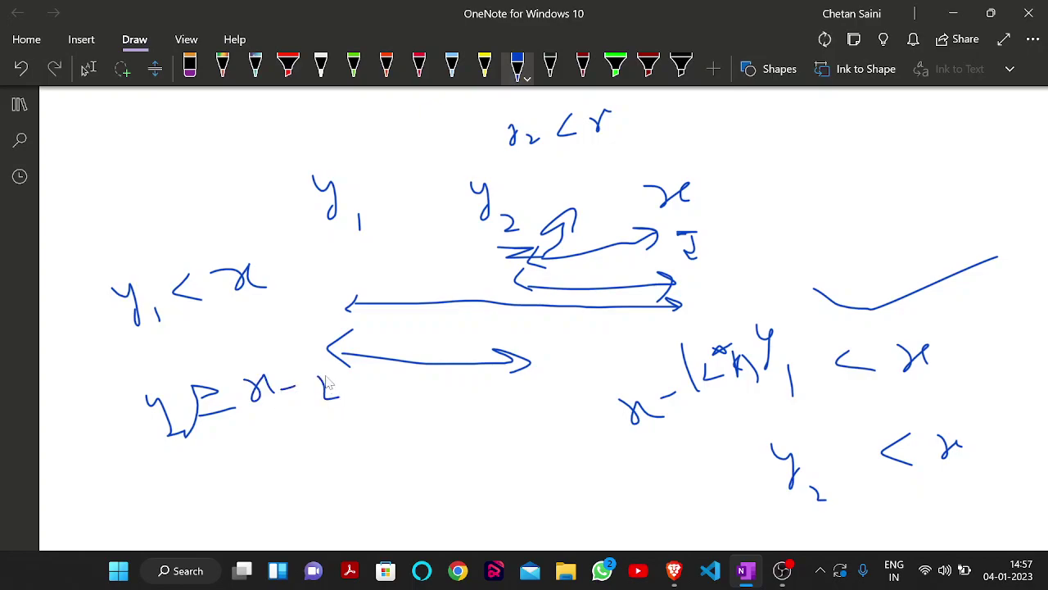
{"action": "mouse_move", "coordinate": [325, 377]}
{"action": "left_mouse_down"}
{"action": "mouse_move", "coordinate": [332, 389]}
{"action": "mouse_move", "coordinate": [354, 377]}
{"action": "mouse_move", "coordinate": [326, 407]}
{"action": "mouse_move", "coordinate": [359, 401]}
{"action": "left_mouse_up"}
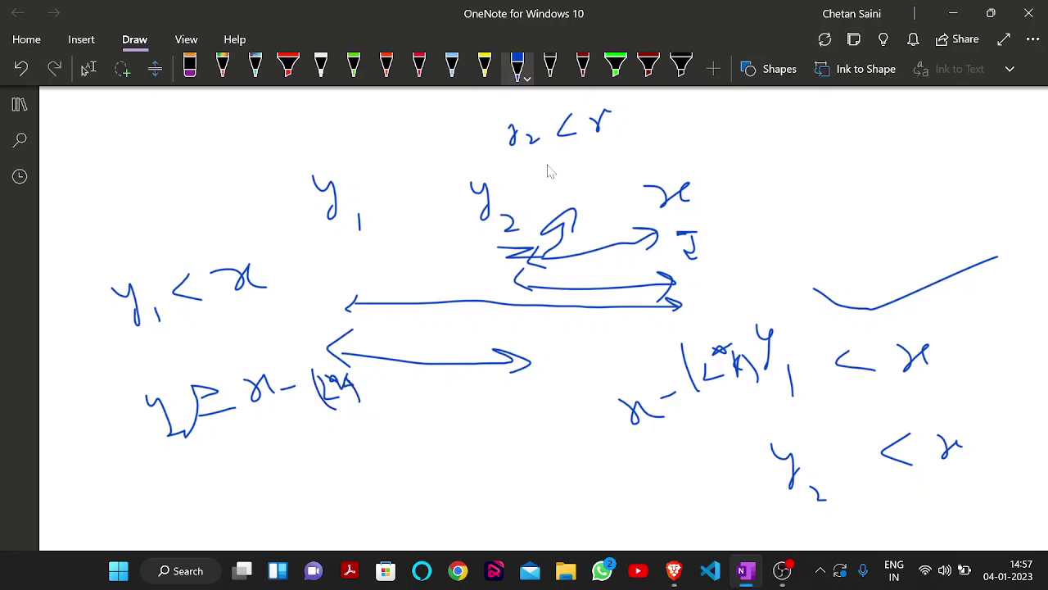
{"action": "left_click_drag", "start_coordinate": [548, 168], "coordinate": [598, 172]}
{"action": "left_click_drag", "start_coordinate": [547, 177], "coordinate": [597, 182]}
{"action": "scroll", "coordinate": [583, 219], "scroll_direction": "up", "scroll_amount": 5}
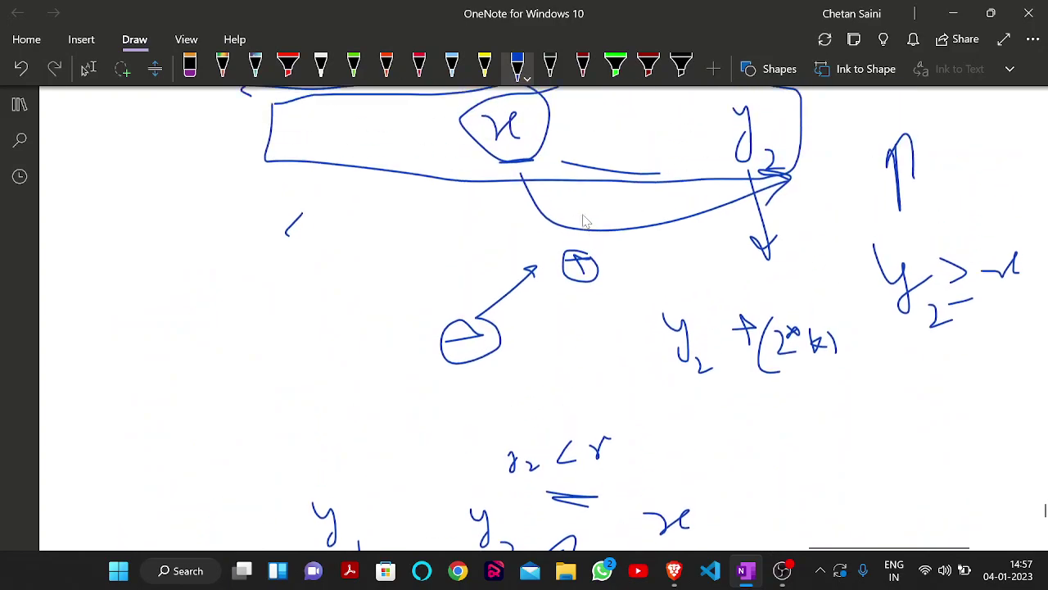
Step: Sketch a leftward arrow from x and a curved arrow toward y2 + (2*k) below the array box
{"action": "scroll", "coordinate": [583, 221], "scroll_direction": "down", "scroll_amount": 3}
{"action": "scroll", "coordinate": [577, 222], "scroll_direction": "up", "scroll_amount": 5}
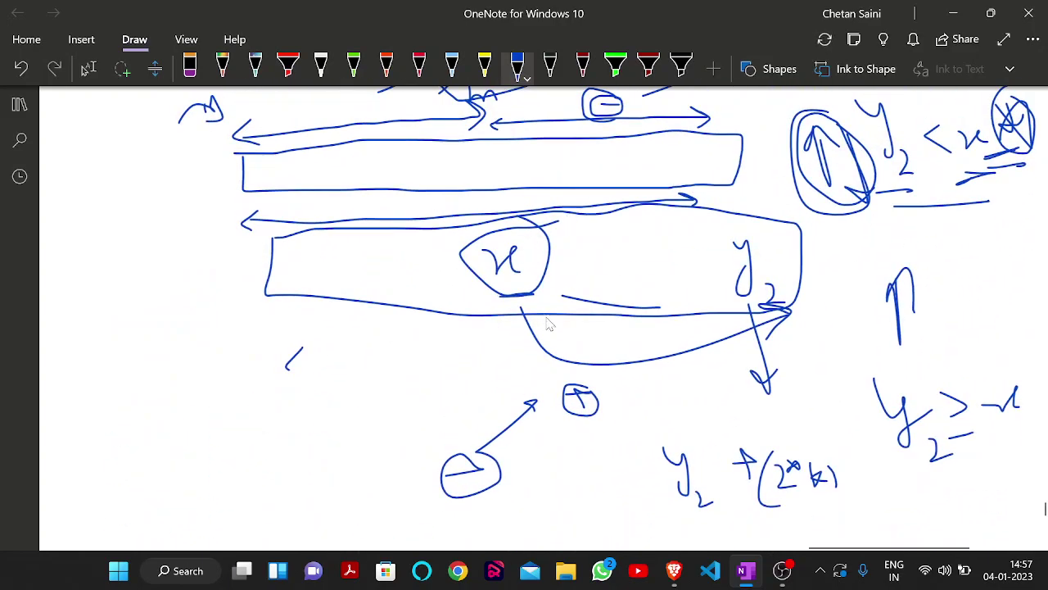
{"action": "left_click_drag", "start_coordinate": [545, 314], "coordinate": [544, 342]}
{"action": "mouse_move", "coordinate": [524, 331]}
{"action": "left_mouse_down"}
{"action": "mouse_move", "coordinate": [528, 362]}
{"action": "mouse_move", "coordinate": [394, 366]}
{"action": "left_mouse_up"}
{"action": "mouse_move", "coordinate": [422, 358]}
{"action": "left_mouse_down"}
{"action": "mouse_move", "coordinate": [396, 364]}
{"action": "mouse_move", "coordinate": [426, 372]}
{"action": "left_mouse_up"}
{"action": "scroll", "coordinate": [491, 381], "scroll_direction": "down", "scroll_amount": 1}
{"action": "mouse_move", "coordinate": [514, 374]}
{"action": "left_mouse_down"}
{"action": "mouse_move", "coordinate": [703, 403]}
{"action": "mouse_move", "coordinate": [688, 406]}
{"action": "left_mouse_up"}
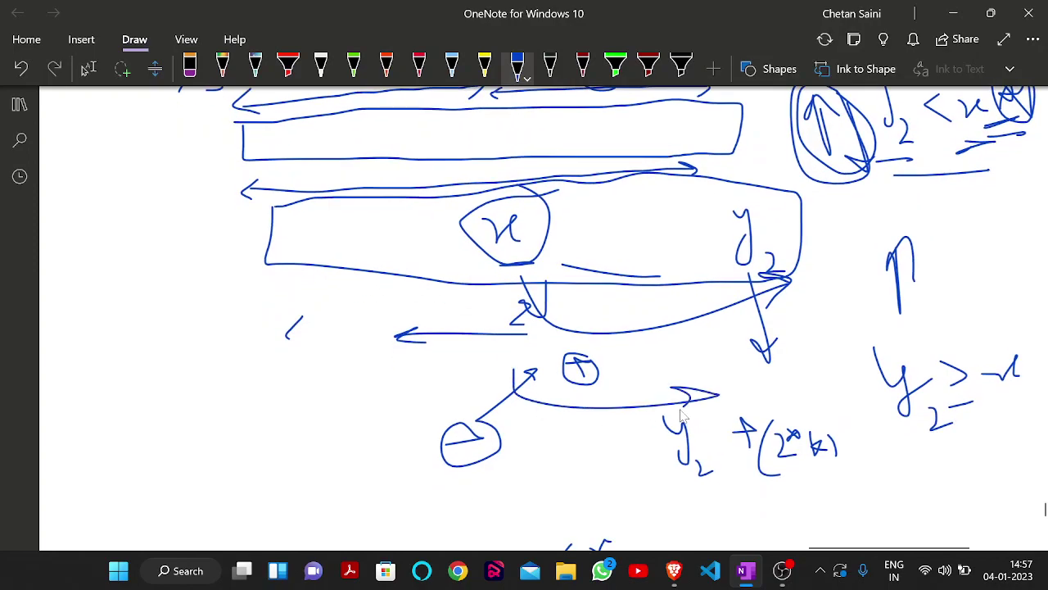
Step: Bring up the Submission #187842428 C++ source code in Brave
{"action": "left_click", "coordinate": [675, 577]}
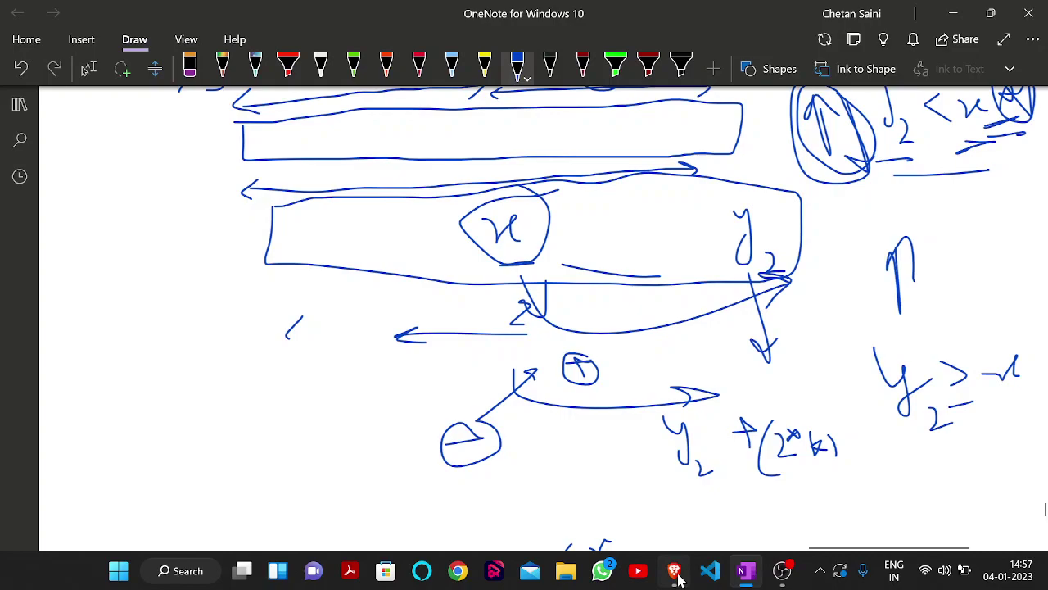
{"action": "left_click", "coordinate": [672, 13]}
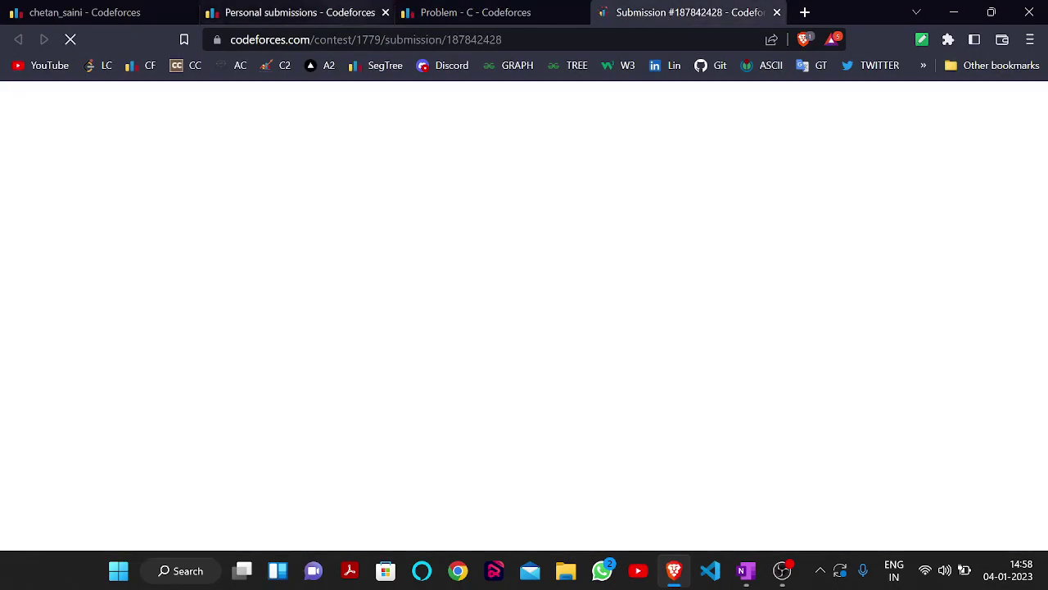
{"action": "scroll", "coordinate": [464, 300], "scroll_direction": "down", "scroll_amount": 15}
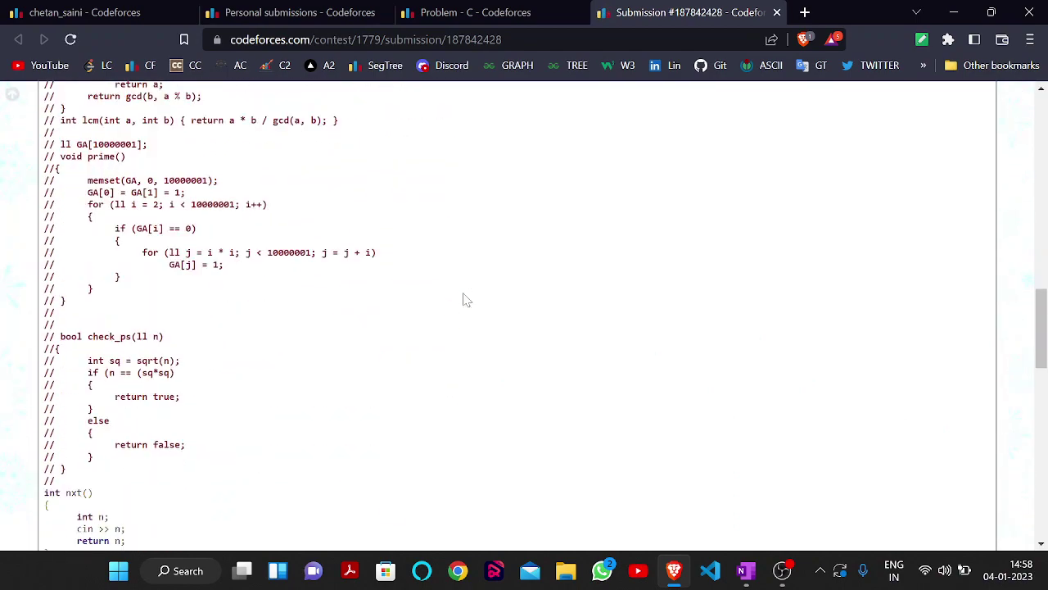
{"action": "scroll", "coordinate": [138, 278], "scroll_direction": "up", "scroll_amount": 5, "text": "ctrl"}
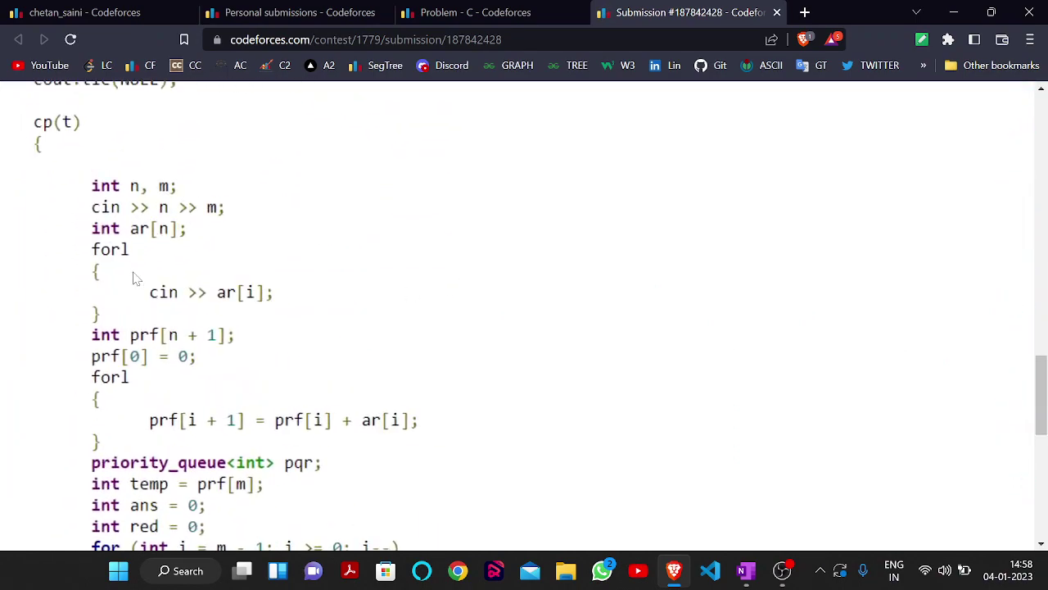
{"action": "scroll", "coordinate": [137, 278], "scroll_direction": "down", "scroll_amount": 1}
{"action": "scroll", "coordinate": [524, 316], "scroll_direction": "down", "scroll_amount": 3}
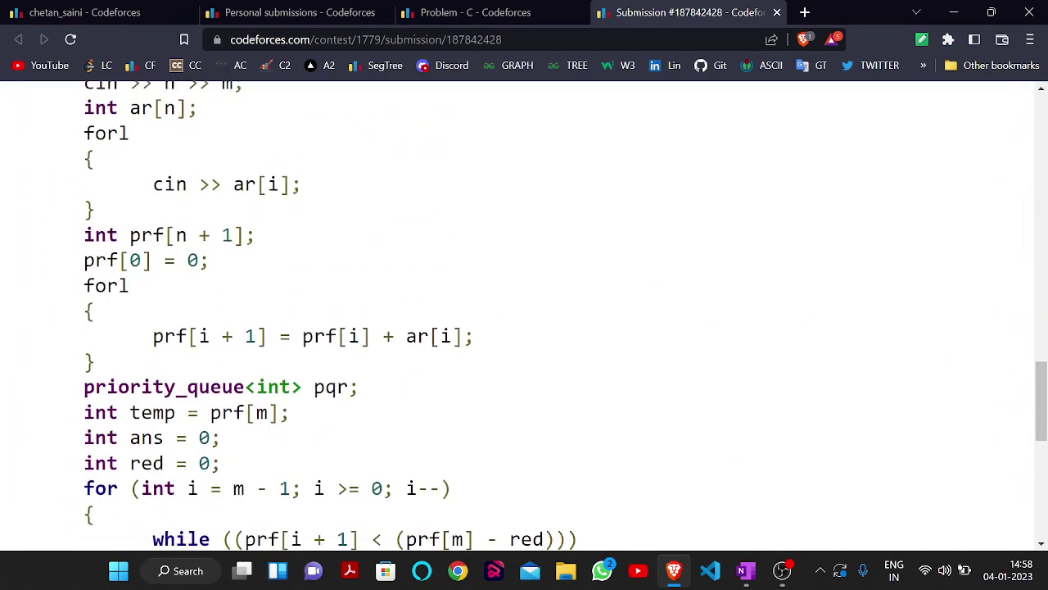
Step: Highlight prf[i + 1] in the prefix loop and the pqr priority queue declaration
{"action": "left_click_drag", "start_coordinate": [84, 266], "coordinate": [267, 265]}
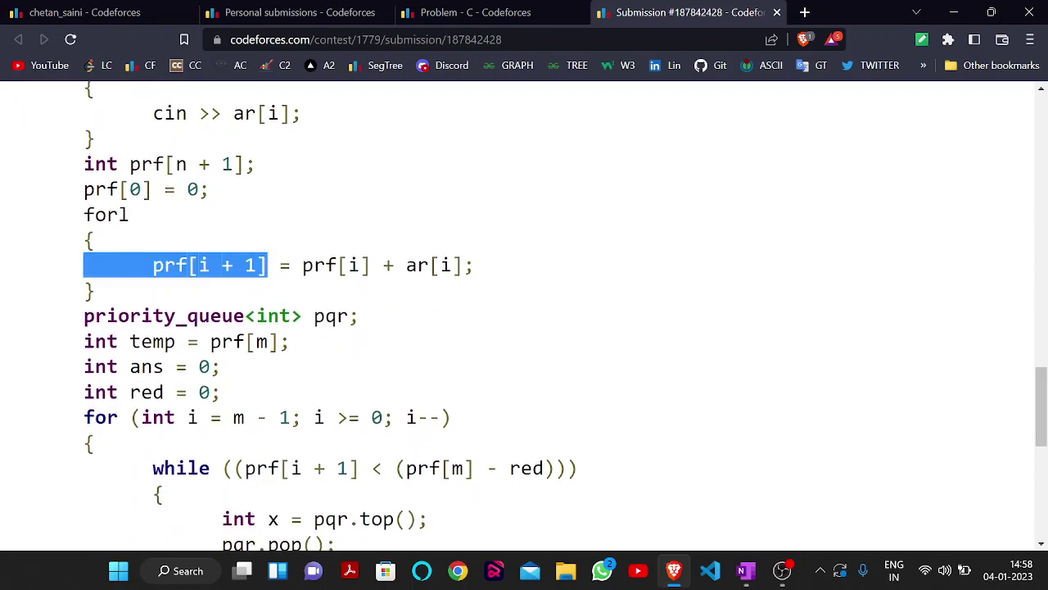
{"action": "left_click", "coordinate": [300, 295]}
{"action": "scroll", "coordinate": [300, 294], "scroll_direction": "down", "scroll_amount": 1}
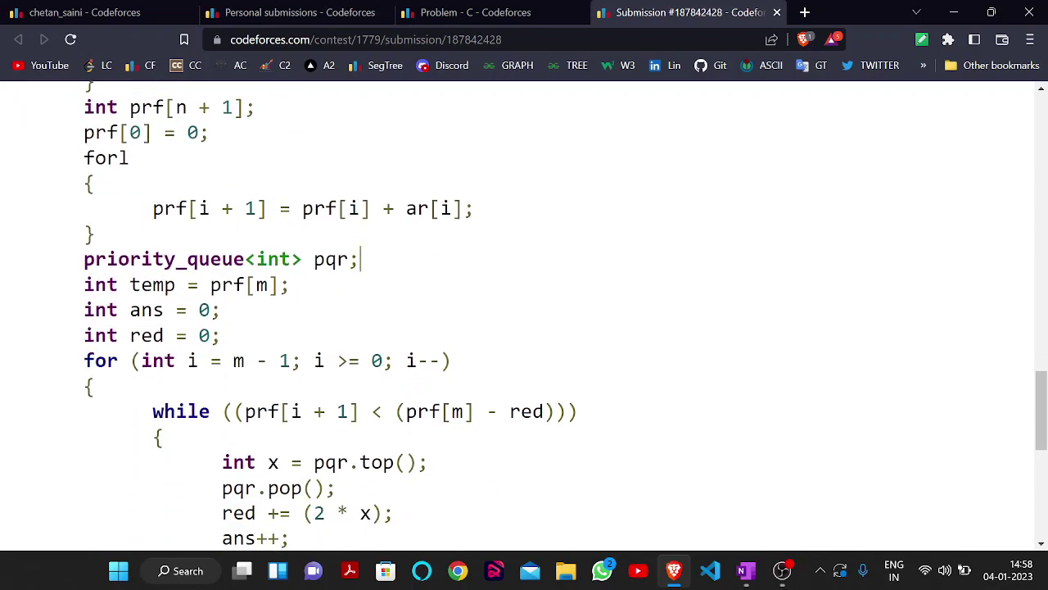
{"action": "double_click", "coordinate": [361, 259]}
{"action": "left_click", "coordinate": [390, 285]}
{"action": "left_click_drag", "start_coordinate": [360, 259], "coordinate": [211, 260]}
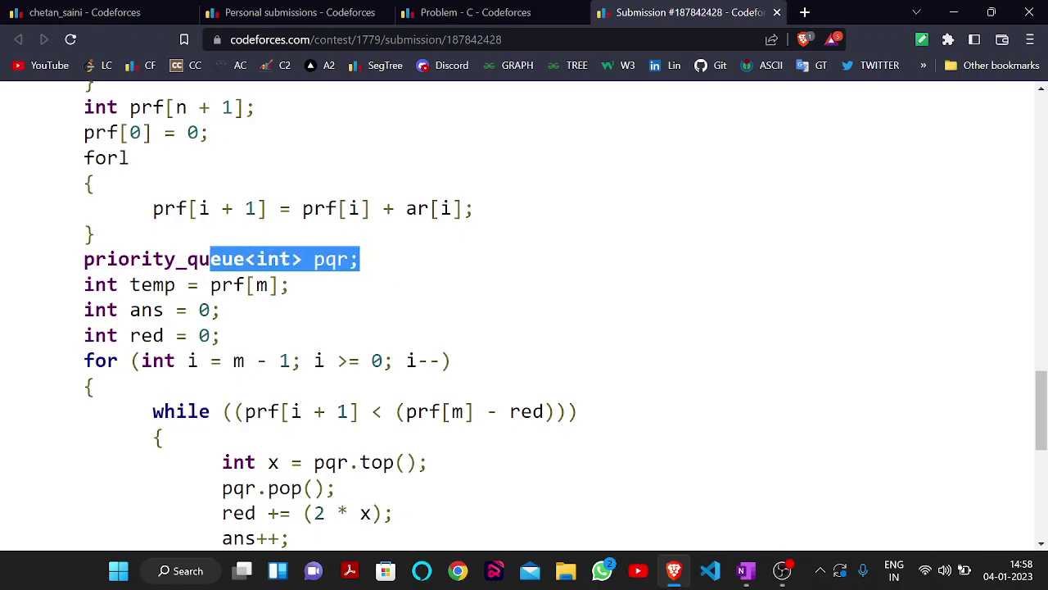
{"action": "left_click", "coordinate": [344, 274]}
{"action": "scroll", "coordinate": [344, 273], "scroll_direction": "down", "scroll_amount": 2}
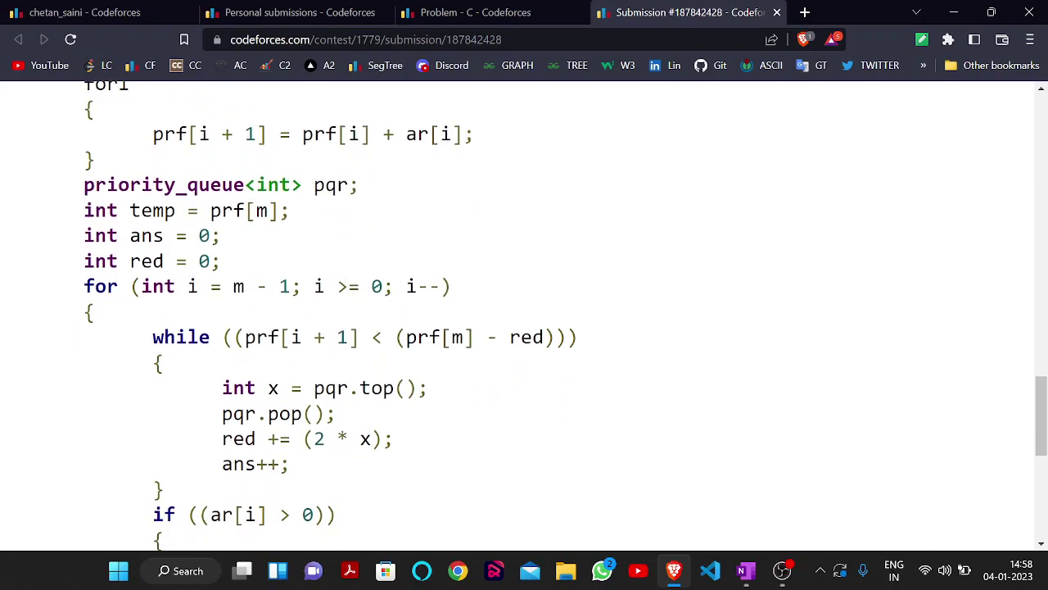
Step: Highlight the temp variable, prf[m] assigned to it, and the prf[i + 1] line
{"action": "left_click_drag", "start_coordinate": [177, 211], "coordinate": [130, 210]}
{"action": "left_click", "coordinate": [246, 210]}
{"action": "left_click_drag", "start_coordinate": [246, 211], "coordinate": [293, 215]}
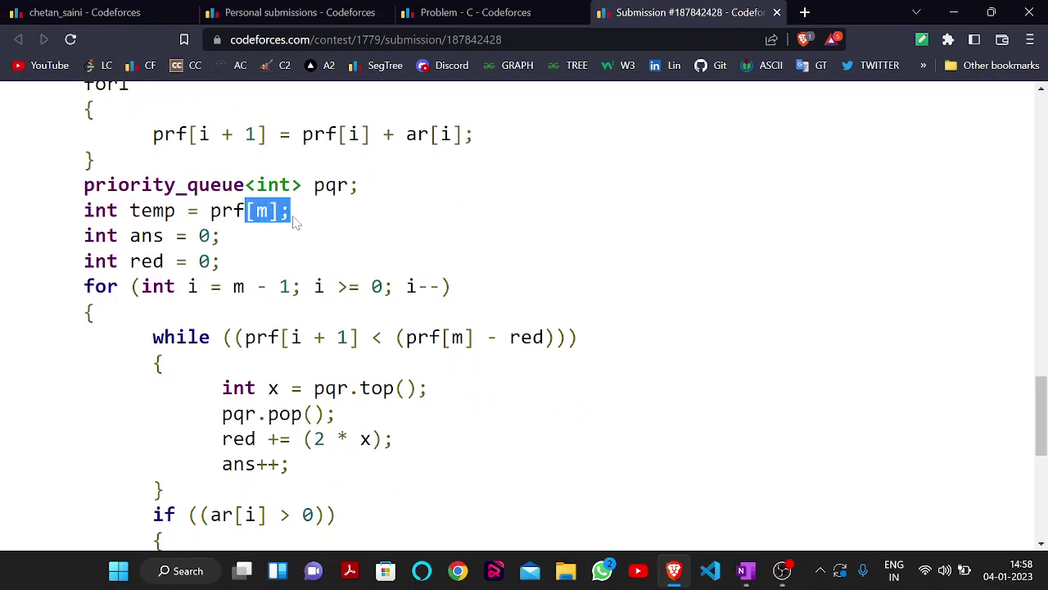
{"action": "left_click", "coordinate": [297, 223]}
{"action": "scroll", "coordinate": [357, 237], "scroll_direction": "up", "scroll_amount": 1}
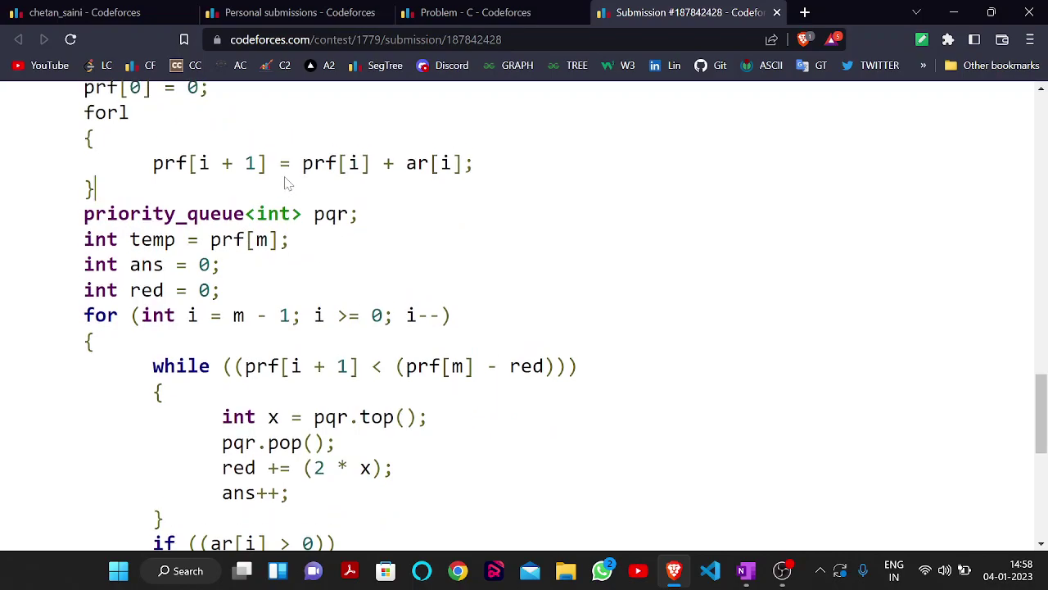
{"action": "left_click", "coordinate": [200, 163]}
{"action": "scroll", "coordinate": [279, 302], "scroll_direction": "down", "scroll_amount": 1}
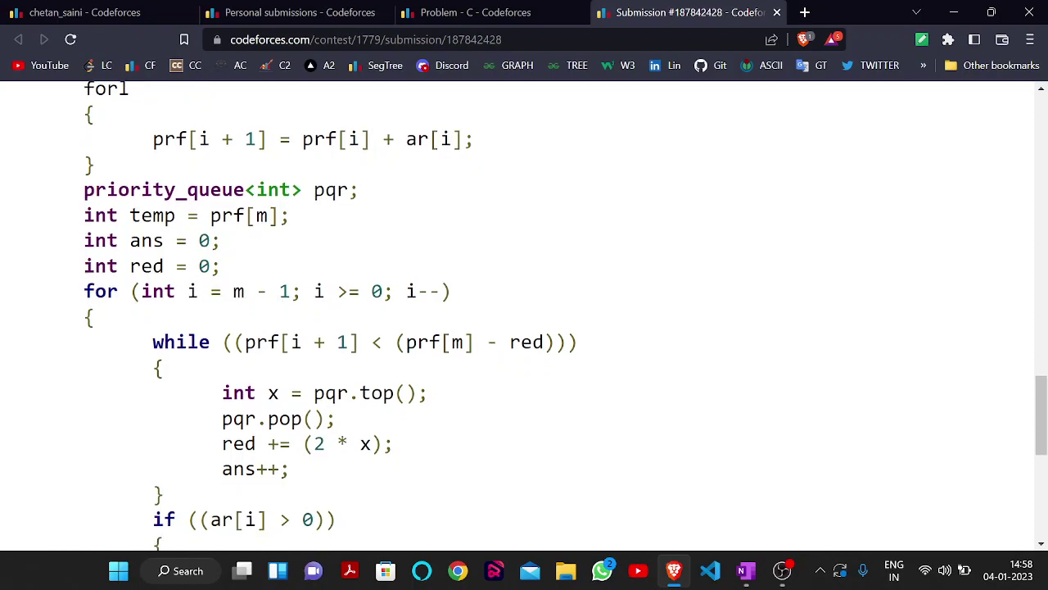
{"action": "left_click_drag", "start_coordinate": [222, 240], "coordinate": [175, 241]}
Step: Highlight the red counter initialised to 0 and dismiss the context menu
{"action": "scroll", "coordinate": [251, 264], "scroll_direction": "down", "scroll_amount": 1}
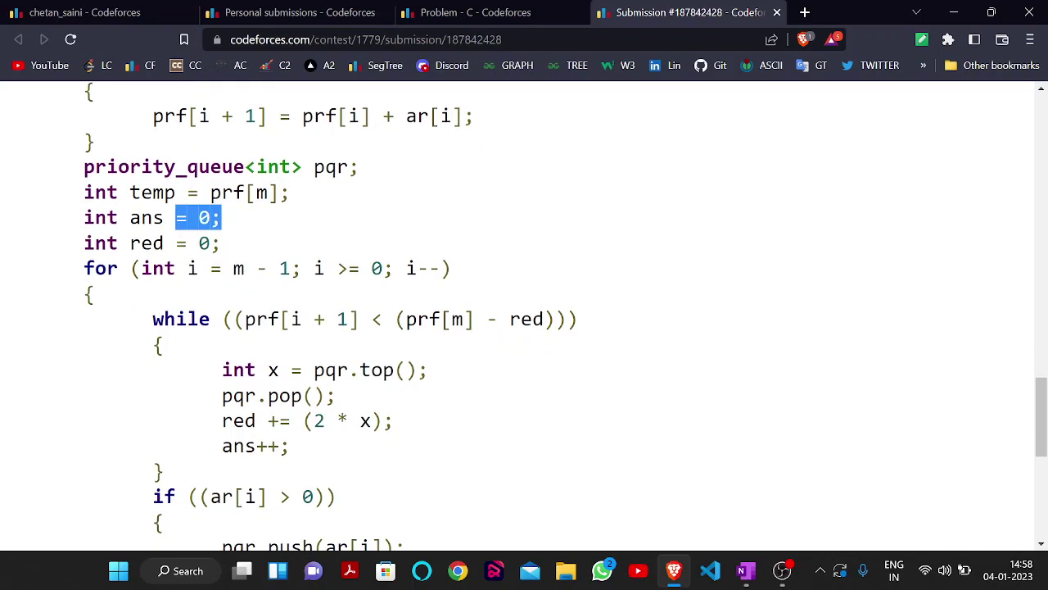
{"action": "scroll", "coordinate": [343, 271], "scroll_direction": "down", "scroll_amount": 1}
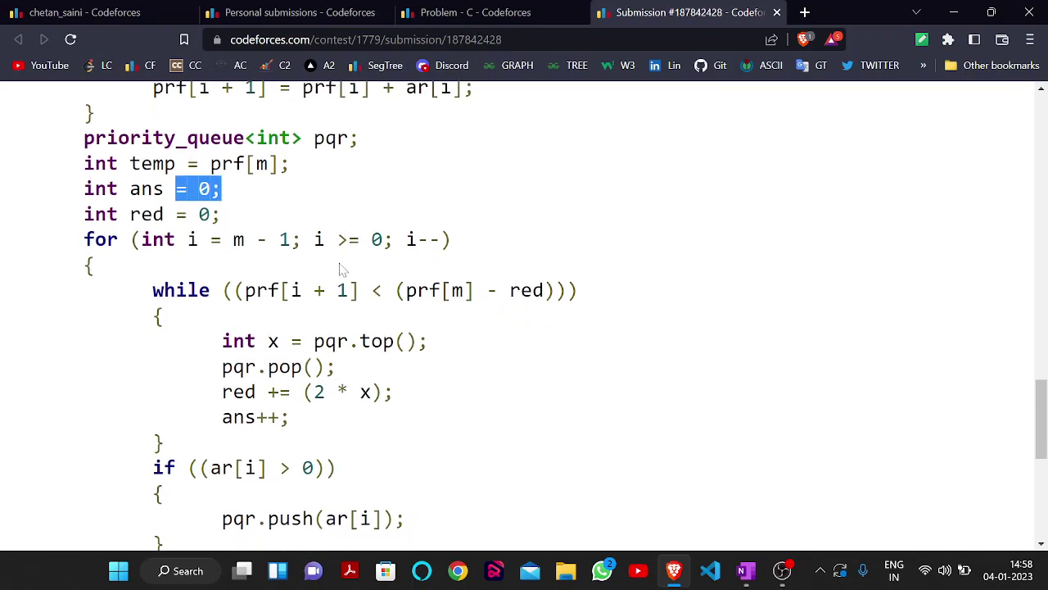
{"action": "left_click_drag", "start_coordinate": [227, 219], "coordinate": [129, 216]}
{"action": "left_click", "coordinate": [129, 215]}
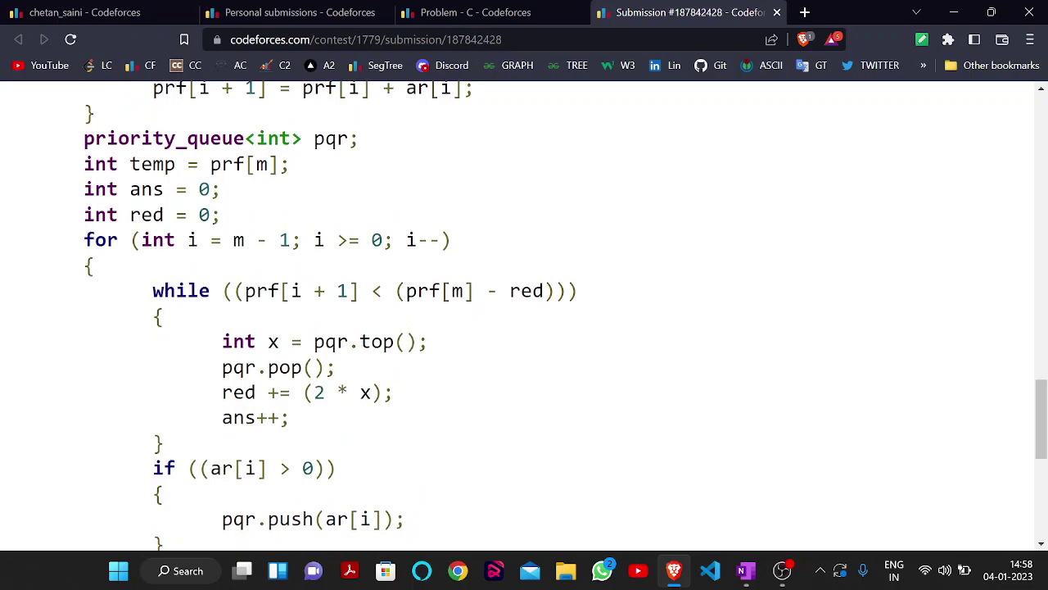
{"action": "right_click", "coordinate": [371, 318]}
{"action": "left_click", "coordinate": [450, 417]}
Step: In OneNote, circle the 2^k bracket and handwrite 'red += 2*k' beside the numbers
{"action": "left_click", "coordinate": [746, 571]}
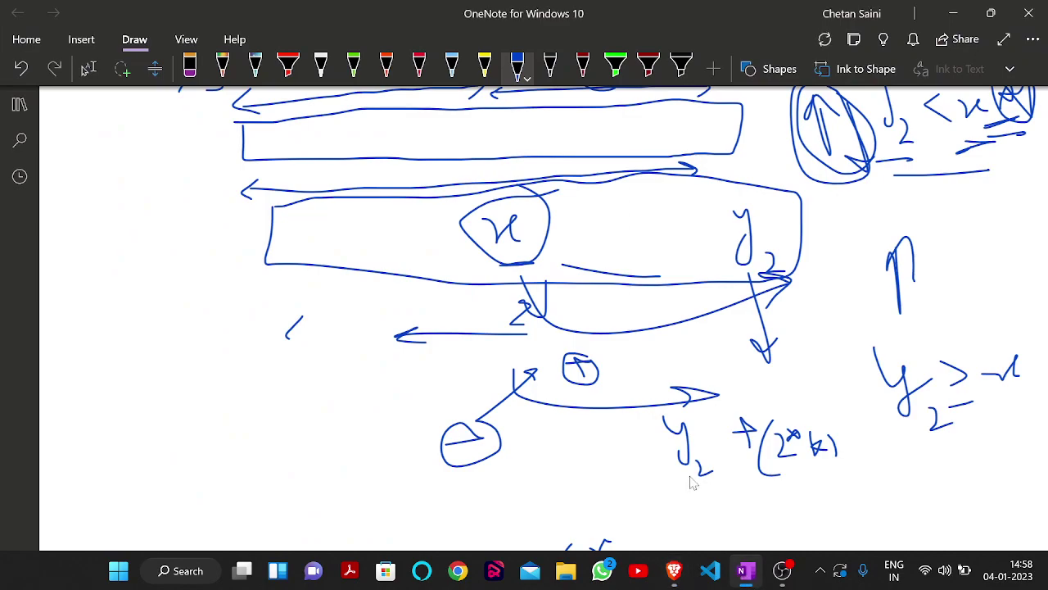
{"action": "scroll", "coordinate": [692, 483], "scroll_direction": "down", "scroll_amount": 1}
{"action": "scroll", "coordinate": [795, 499], "scroll_direction": "up", "scroll_amount": 4}
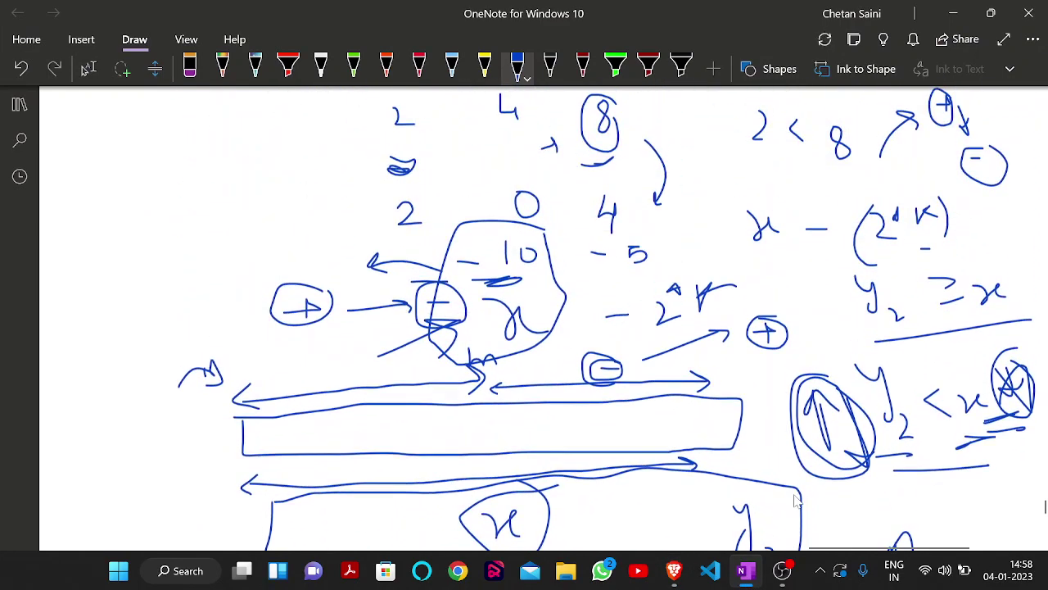
{"action": "scroll", "coordinate": [798, 497], "scroll_direction": "up", "scroll_amount": 2}
{"action": "mouse_move", "coordinate": [862, 463]}
{"action": "left_mouse_down"}
{"action": "mouse_move", "coordinate": [942, 357]}
{"action": "mouse_move", "coordinate": [860, 455]}
{"action": "left_mouse_up"}
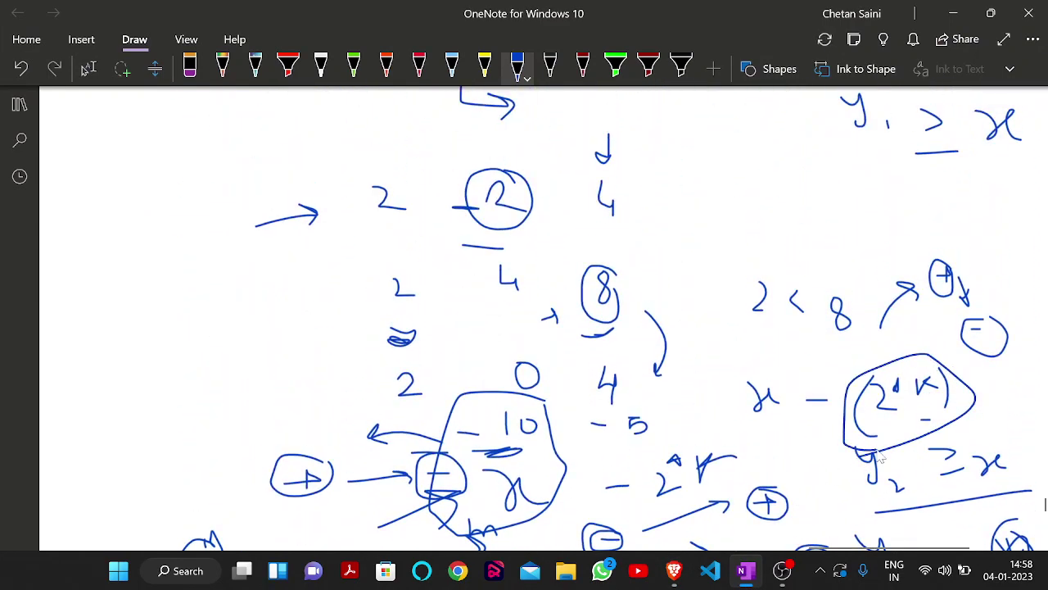
{"action": "scroll", "coordinate": [741, 294], "scroll_direction": "up", "scroll_amount": 2}
{"action": "mouse_move", "coordinate": [741, 297]}
{"action": "left_mouse_down"}
{"action": "mouse_move", "coordinate": [718, 314]}
{"action": "mouse_move", "coordinate": [777, 341]}
{"action": "mouse_move", "coordinate": [811, 283]}
{"action": "mouse_move", "coordinate": [819, 336]}
{"action": "mouse_move", "coordinate": [873, 326]}
{"action": "mouse_move", "coordinate": [860, 346]}
{"action": "mouse_move", "coordinate": [902, 325]}
{"action": "mouse_move", "coordinate": [905, 337]}
{"action": "mouse_move", "coordinate": [987, 337]}
{"action": "left_mouse_up"}
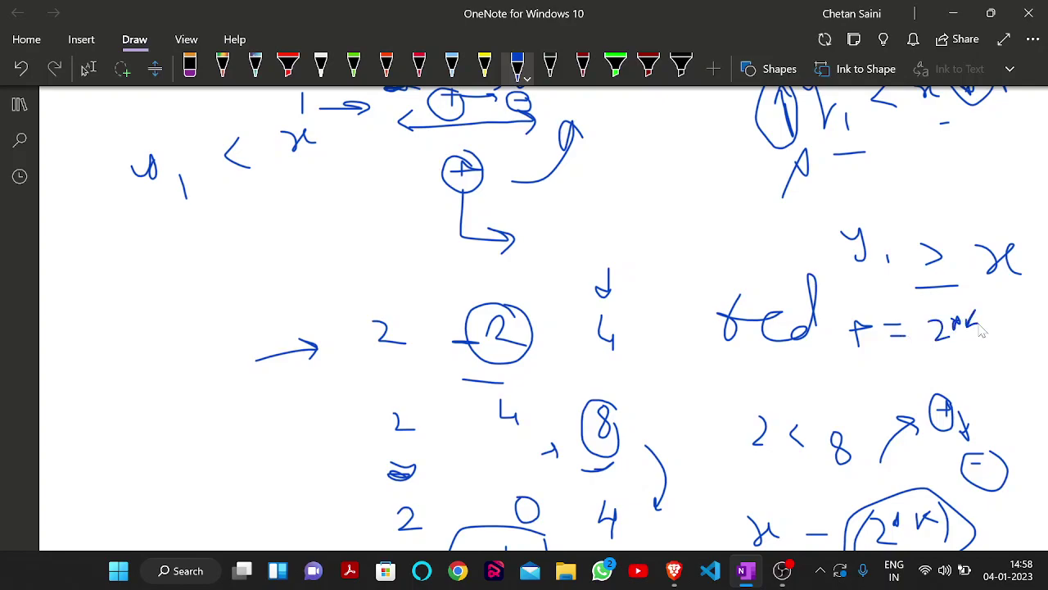
Step: Handwrite a new 'x − red' expression in the blank area at the left
{"action": "scroll", "coordinate": [896, 368], "scroll_direction": "down", "scroll_amount": 3}
{"action": "scroll", "coordinate": [849, 410], "scroll_direction": "up", "scroll_amount": 8}
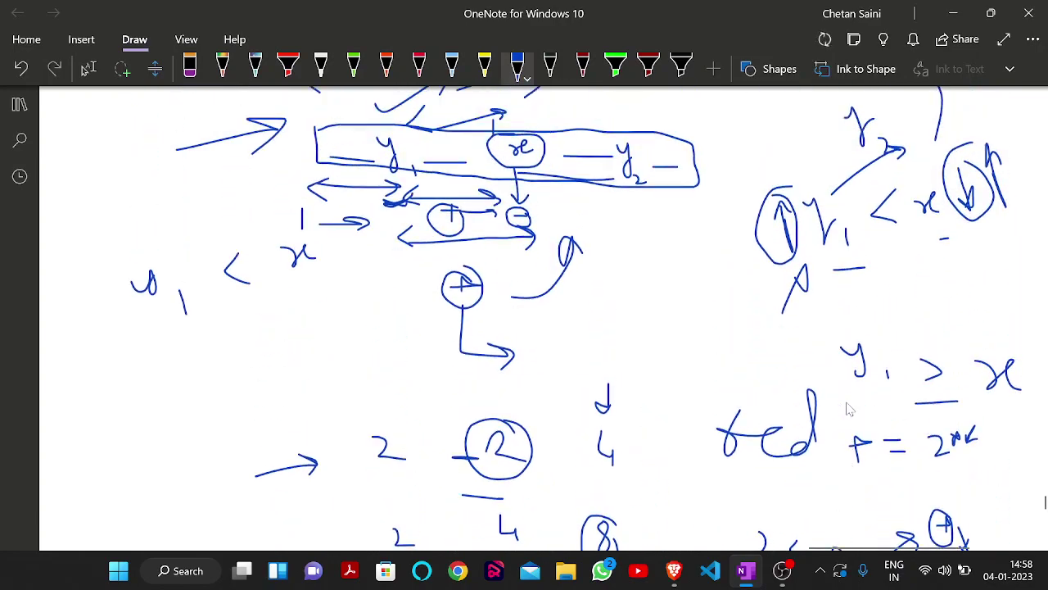
{"action": "left_click_drag", "start_coordinate": [162, 458], "coordinate": [202, 473]}
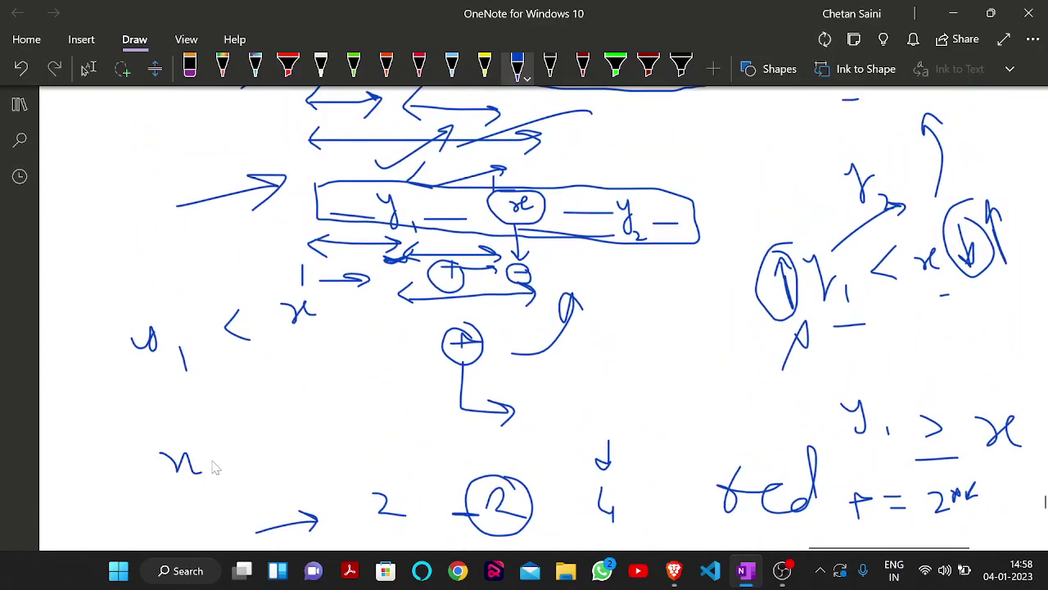
{"action": "mouse_move", "coordinate": [248, 447]}
{"action": "left_mouse_down"}
{"action": "mouse_move", "coordinate": [377, 416]}
{"action": "mouse_move", "coordinate": [374, 436]}
{"action": "left_mouse_up"}
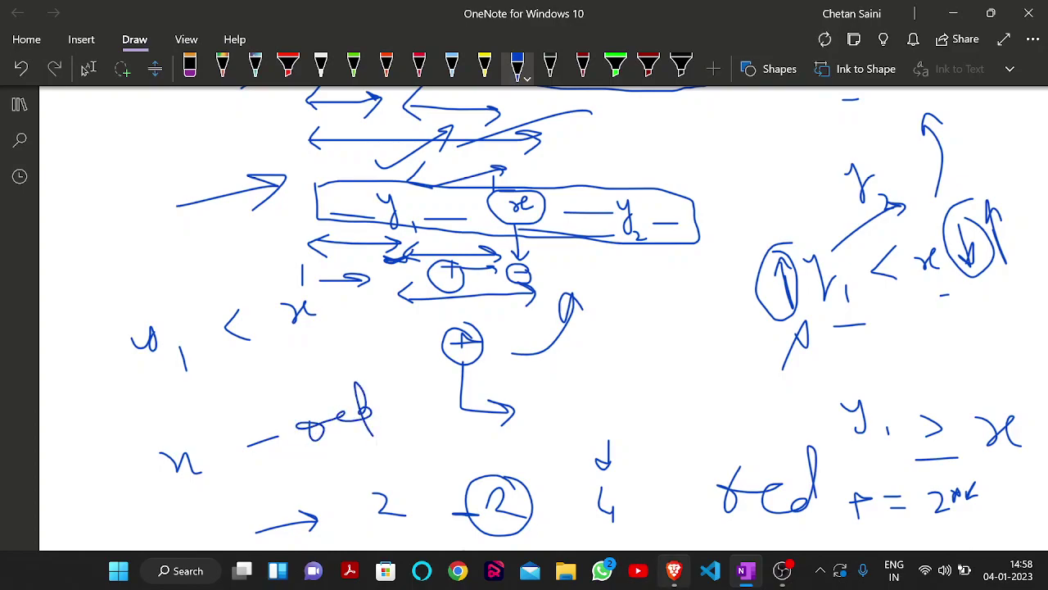
Step: Back in the code, highlight red = 0, the loop from m, and the prf[i + 1] − red condition
{"action": "left_click", "coordinate": [673, 571]}
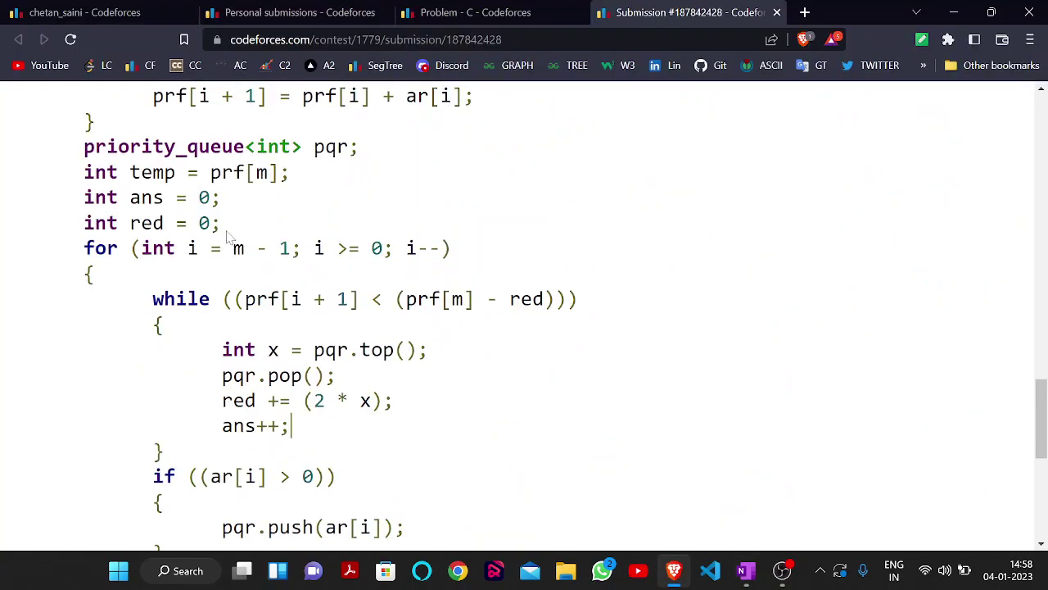
{"action": "left_click_drag", "start_coordinate": [227, 224], "coordinate": [175, 223]}
{"action": "left_click_drag", "start_coordinate": [257, 248], "coordinate": [209, 248]}
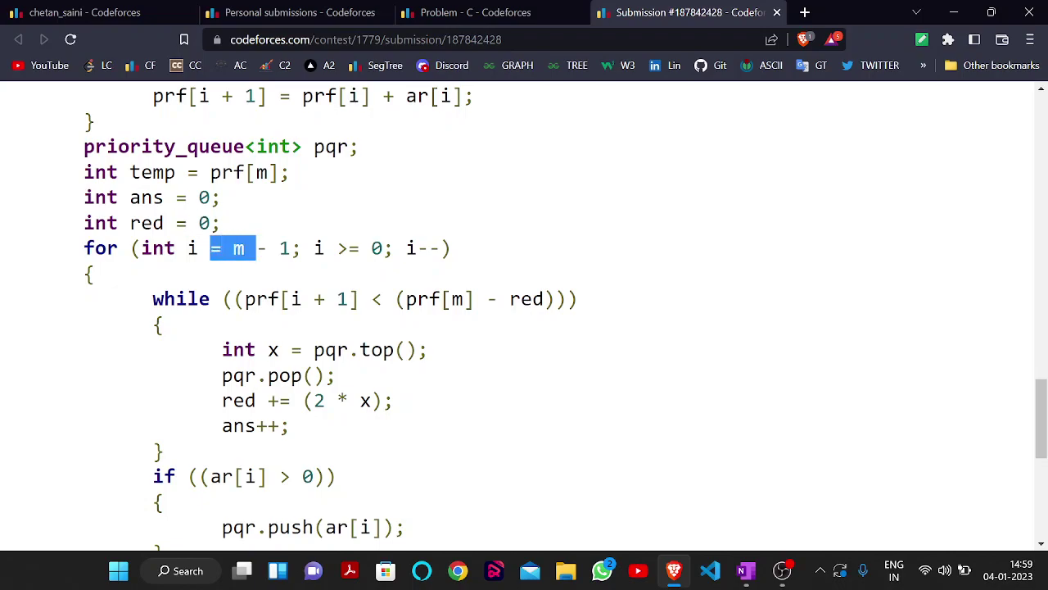
{"action": "mouse_move", "coordinate": [267, 299]}
{"action": "left_mouse_down"}
{"action": "mouse_move", "coordinate": [374, 299]}
{"action": "mouse_move", "coordinate": [255, 298]}
{"action": "left_mouse_up"}
{"action": "left_click", "coordinate": [395, 299]}
{"action": "left_click", "coordinate": [161, 325]}
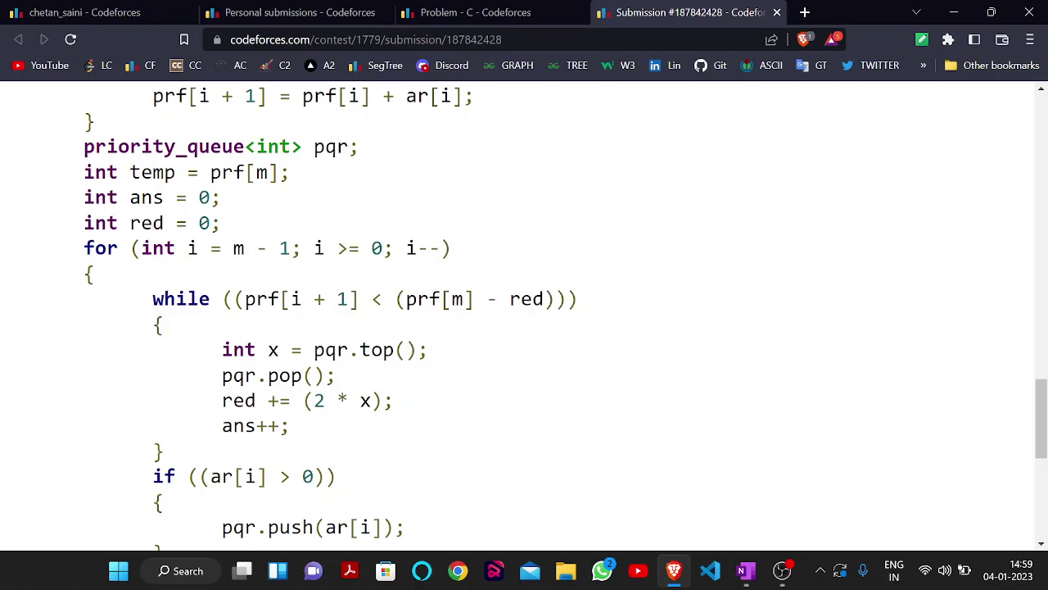
{"action": "left_click_drag", "start_coordinate": [557, 299], "coordinate": [487, 299]}
{"action": "left_click", "coordinate": [500, 309]}
Step: Highlight taking pqr.top, popping it, adding 2 * x to red, and ans++
{"action": "scroll", "coordinate": [499, 310], "scroll_direction": "down", "scroll_amount": 1}
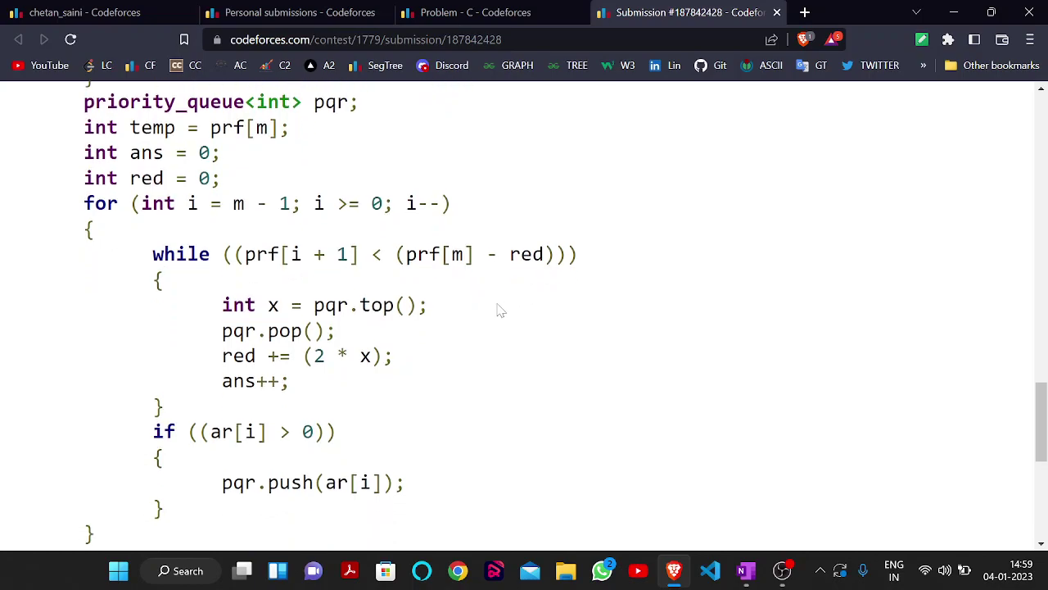
{"action": "left_click_drag", "start_coordinate": [395, 304], "coordinate": [302, 304]}
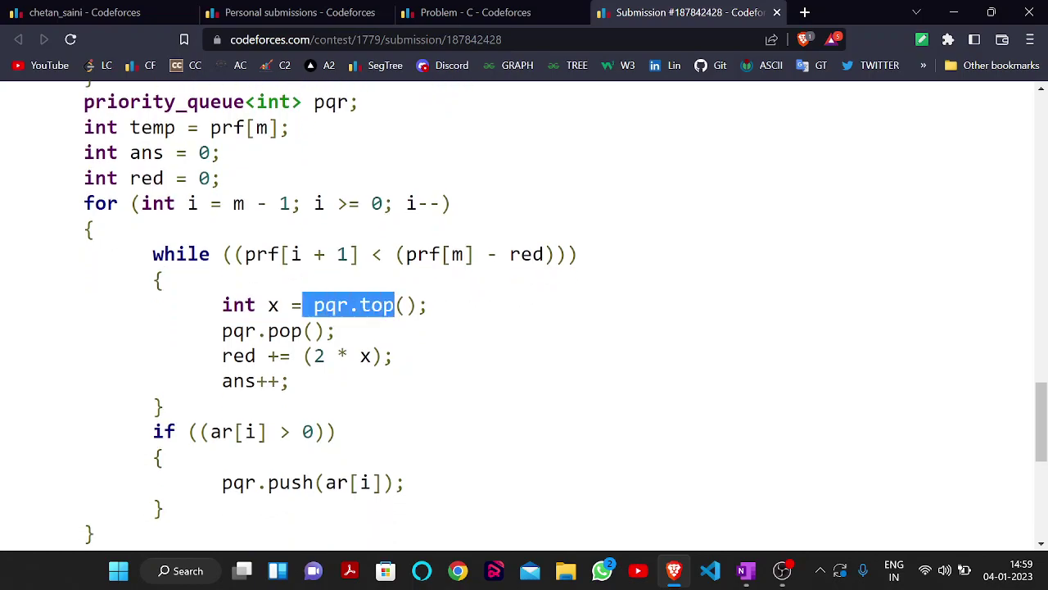
{"action": "left_click", "coordinate": [302, 304]}
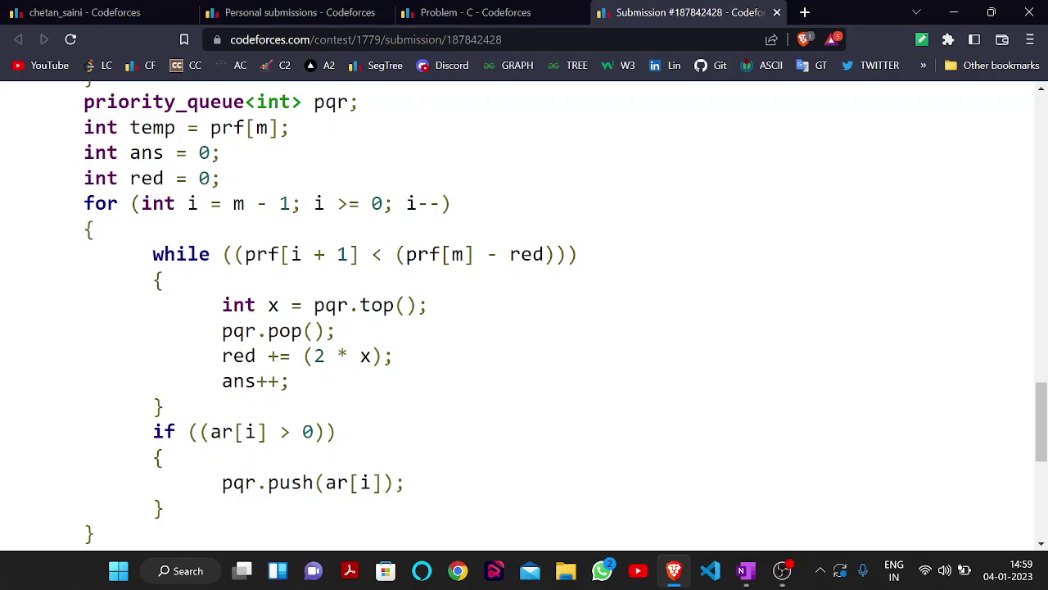
{"action": "left_click_drag", "start_coordinate": [292, 330], "coordinate": [325, 330]}
{"action": "left_click_drag", "start_coordinate": [256, 355], "coordinate": [383, 355]}
{"action": "left_click", "coordinate": [401, 366]}
{"action": "triple_click", "coordinate": [320, 378]}
{"action": "left_click", "coordinate": [319, 384]}
Step: Highlight the ar[i] > 0 check, then review the OneNote diagrams
{"action": "scroll", "coordinate": [319, 383], "scroll_direction": "down", "scroll_amount": 1}
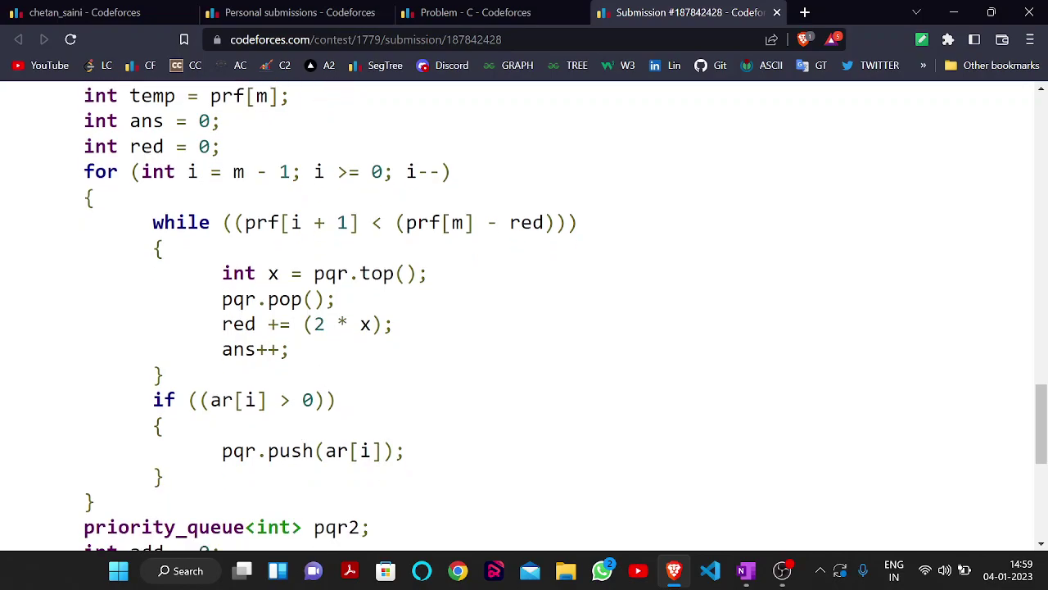
{"action": "left_click_drag", "start_coordinate": [324, 399], "coordinate": [210, 400]}
{"action": "left_click", "coordinate": [744, 574]}
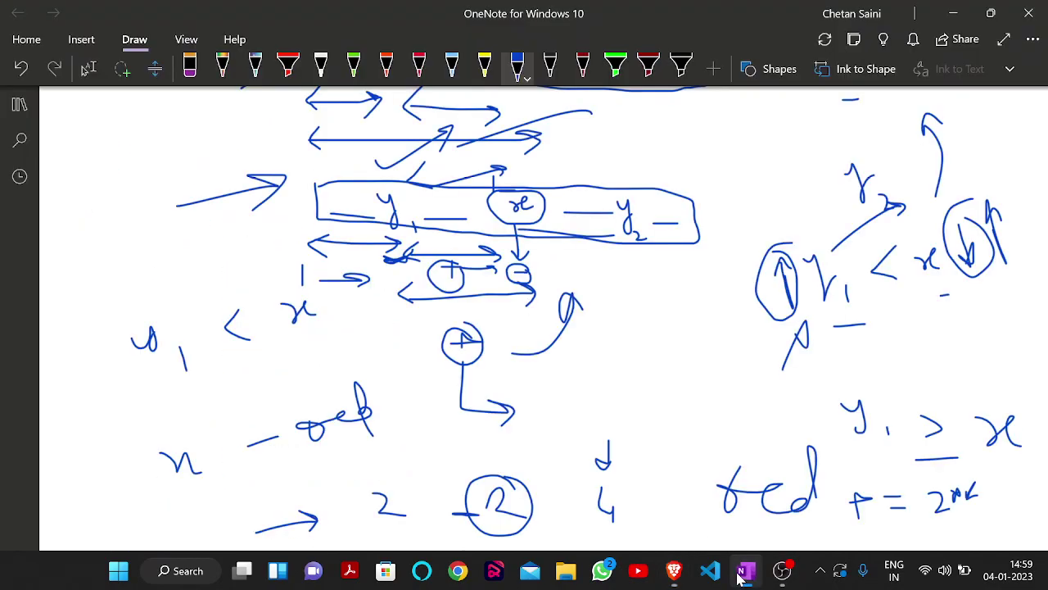
{"action": "scroll", "coordinate": [477, 314], "scroll_direction": "up", "scroll_amount": 5}
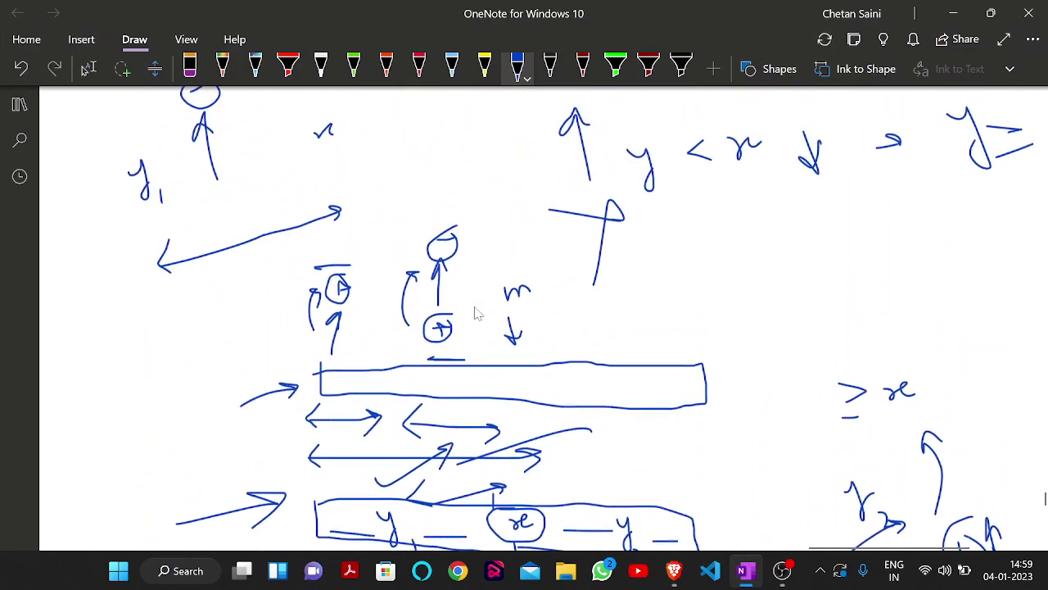
{"action": "scroll", "coordinate": [478, 313], "scroll_direction": "up", "scroll_amount": 4}
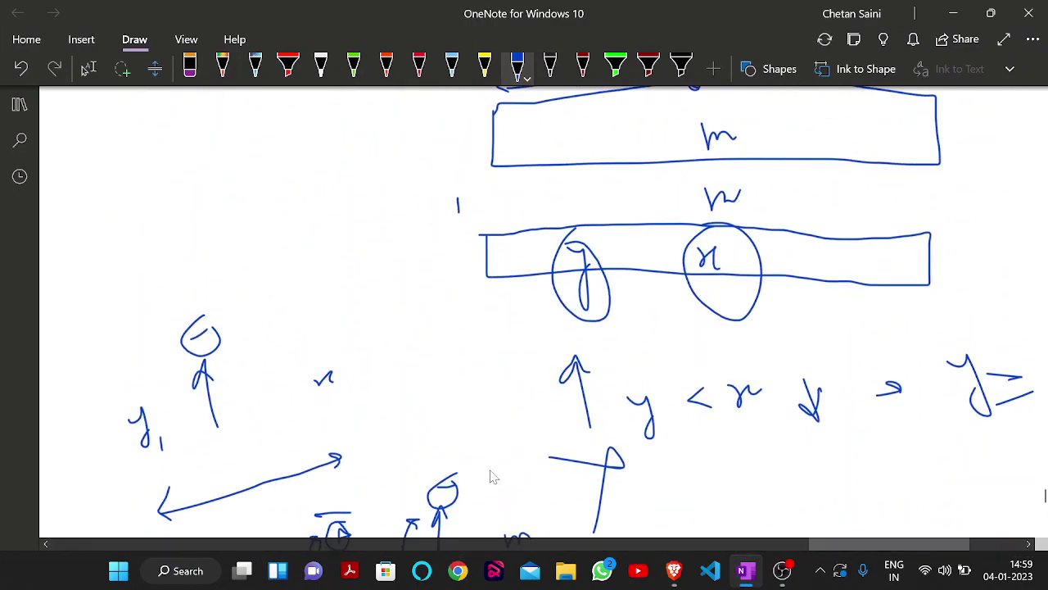
{"action": "scroll", "coordinate": [491, 477], "scroll_direction": "down", "scroll_amount": 9}
Step: Back in the code, highlight pqr2 and the forward loop starting at m
{"action": "left_click", "coordinate": [670, 573]}
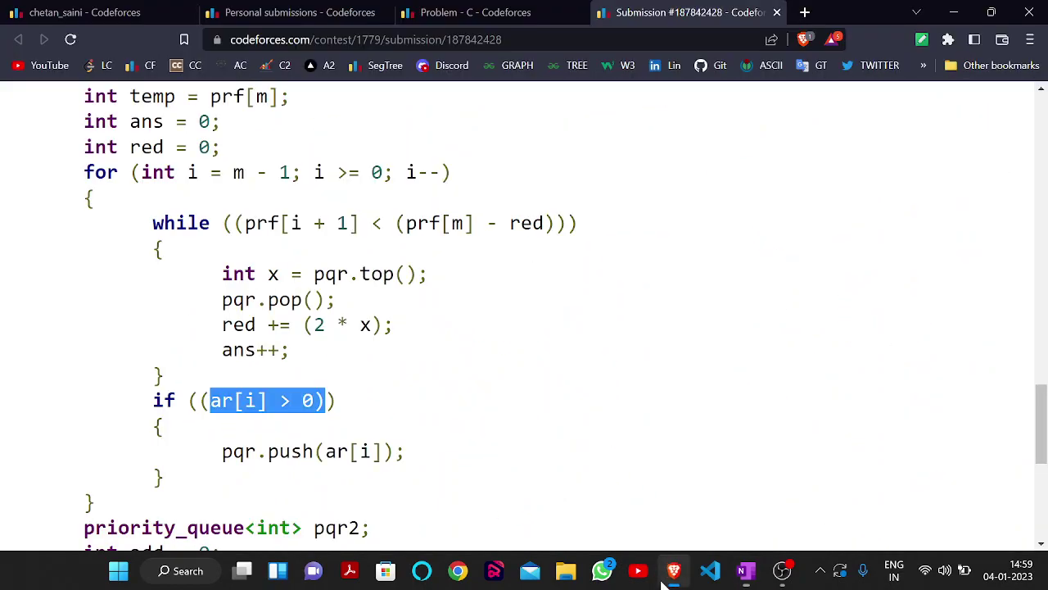
{"action": "scroll", "coordinate": [526, 439], "scroll_direction": "down", "scroll_amount": 3}
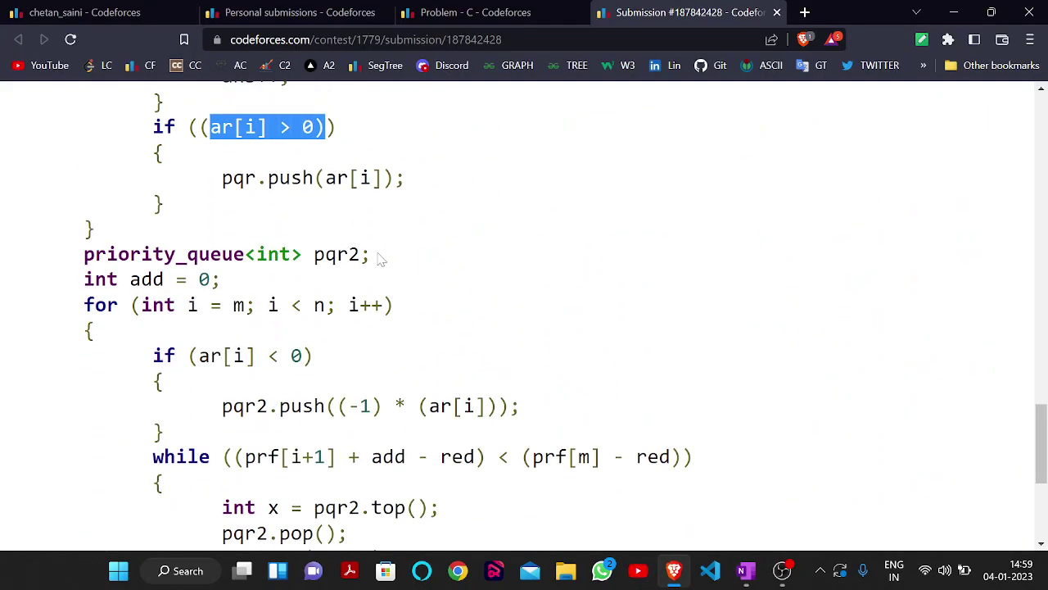
{"action": "left_click_drag", "start_coordinate": [380, 259], "coordinate": [303, 259]}
{"action": "left_click", "coordinate": [385, 283]}
{"action": "scroll", "coordinate": [387, 285], "scroll_direction": "down", "scroll_amount": 1}
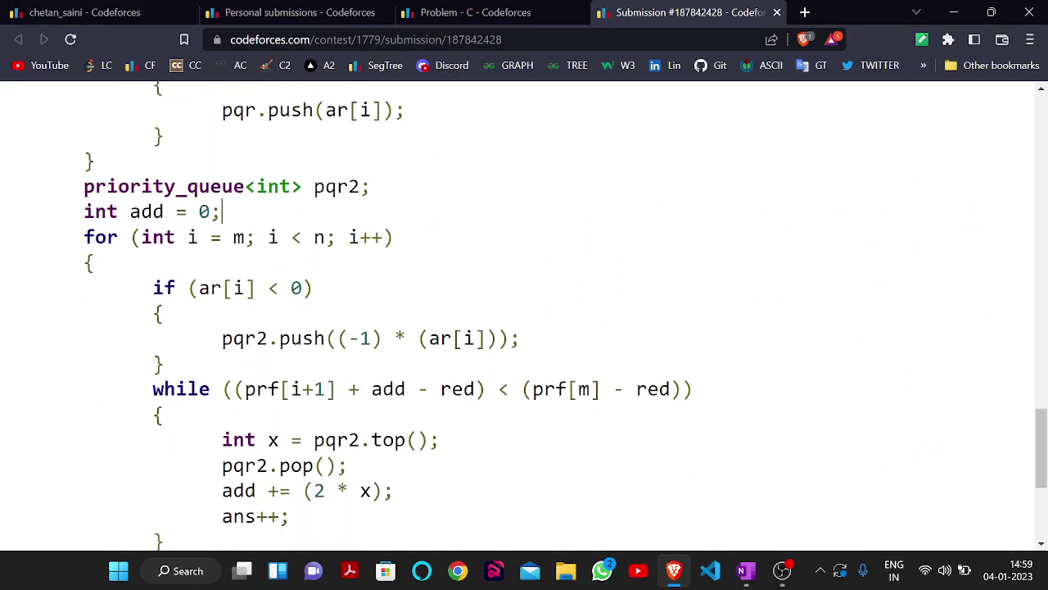
{"action": "left_click_drag", "start_coordinate": [198, 237], "coordinate": [234, 230]}
{"action": "left_click", "coordinate": [372, 237]}
Step: Highlight the negative-value check and the (-1) negation of ar[i] pushed into pqr2
{"action": "scroll", "coordinate": [372, 194], "scroll_direction": "down", "scroll_amount": 1}
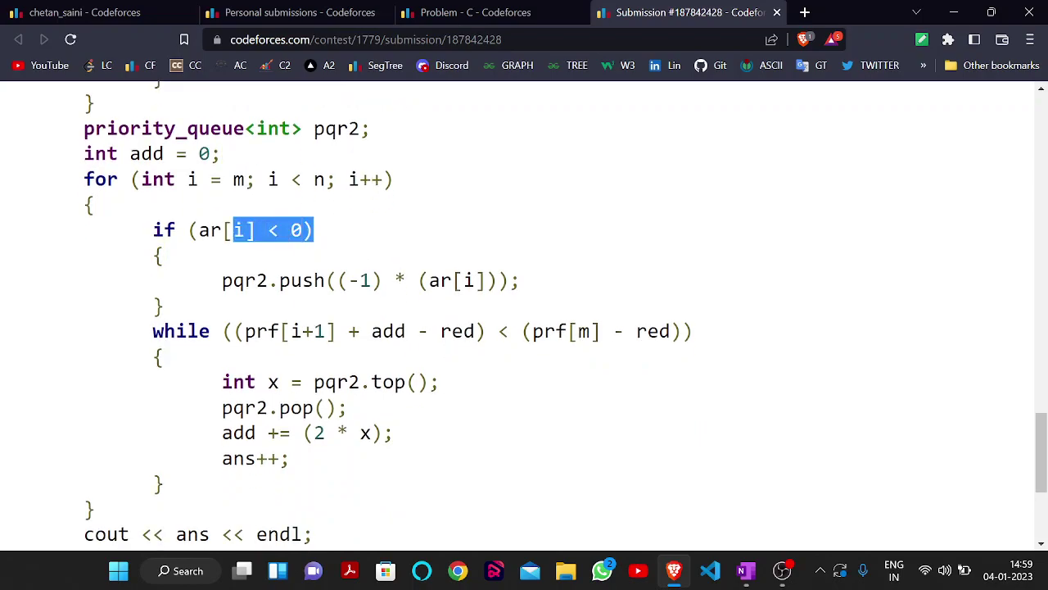
{"action": "left_click", "coordinate": [353, 248]}
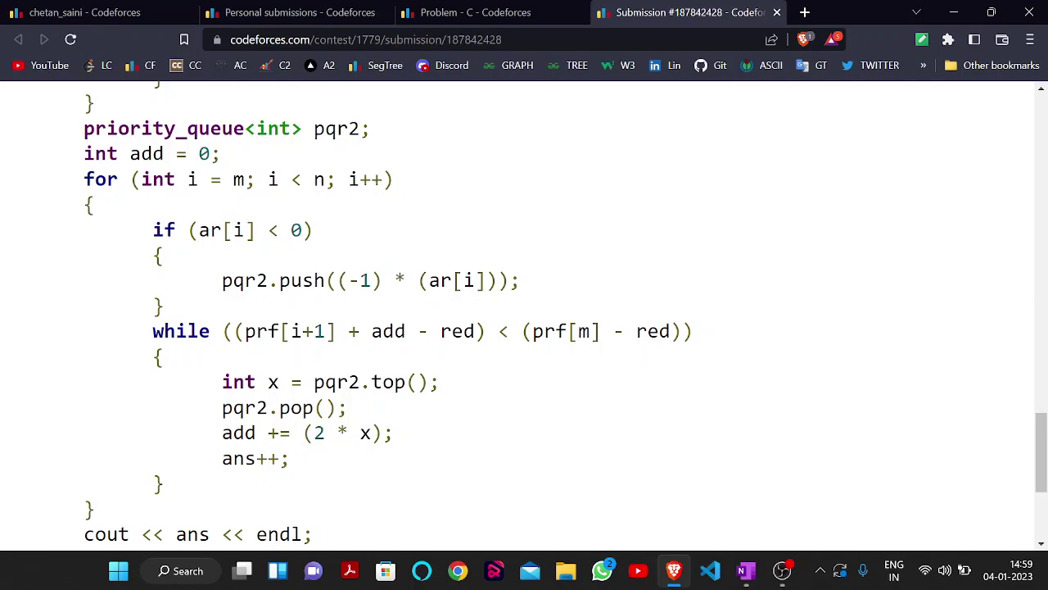
{"action": "left_click_drag", "start_coordinate": [465, 280], "coordinate": [382, 280]}
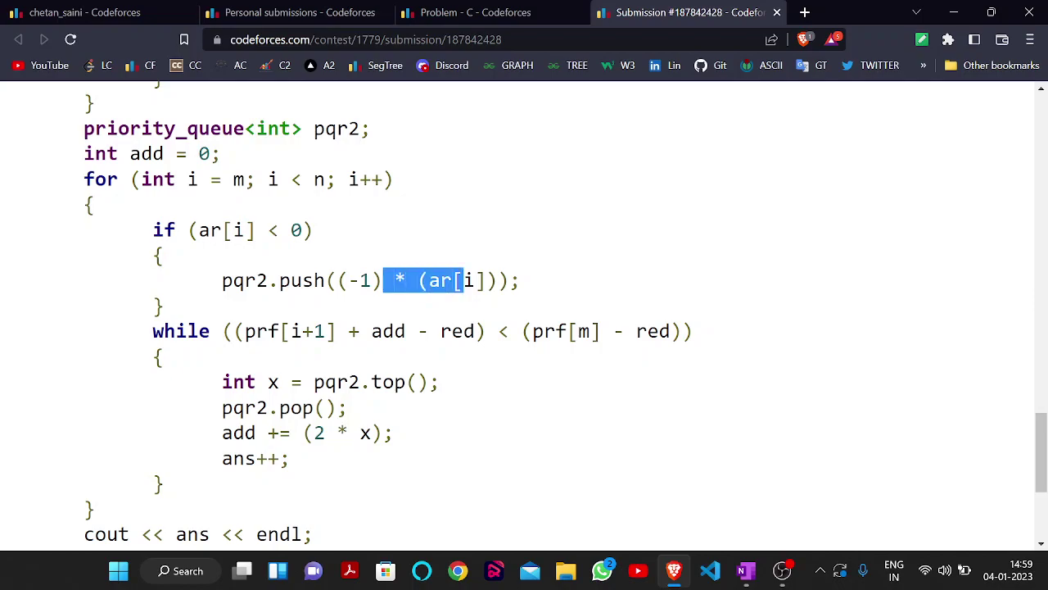
{"action": "left_click", "coordinate": [479, 242]}
{"action": "left_click_drag", "start_coordinate": [382, 280], "coordinate": [325, 280]}
{"action": "left_click", "coordinate": [325, 280]}
Step: Highlight prf[i+1] and the add term in the while condition
{"action": "scroll", "coordinate": [524, 327], "scroll_direction": "down", "scroll_amount": 1}
{"action": "scroll", "coordinate": [376, 284], "scroll_direction": "down", "scroll_amount": 1}
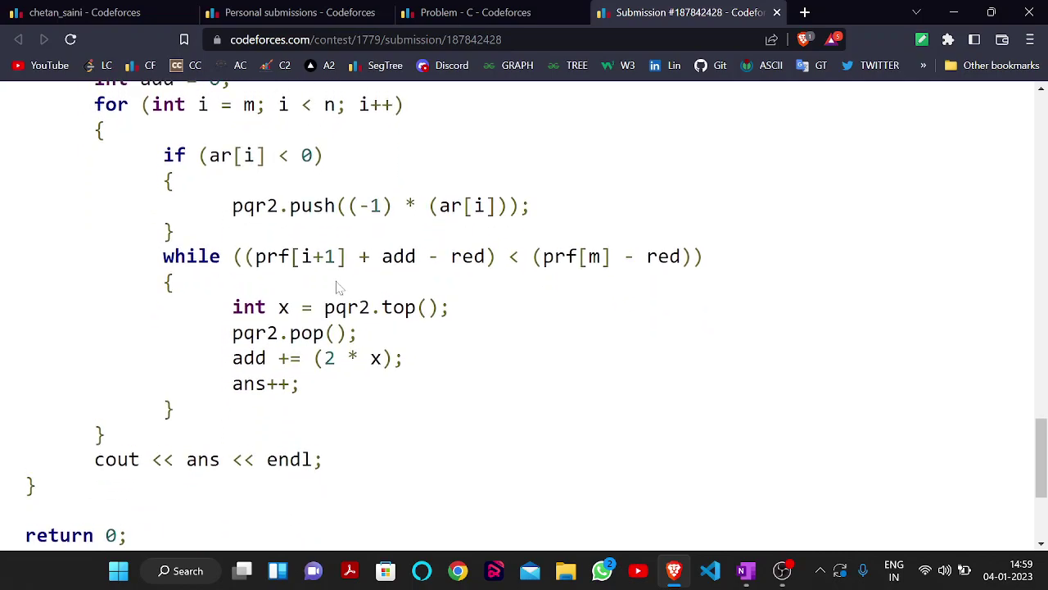
{"action": "left_click_drag", "start_coordinate": [279, 256], "coordinate": [358, 256]}
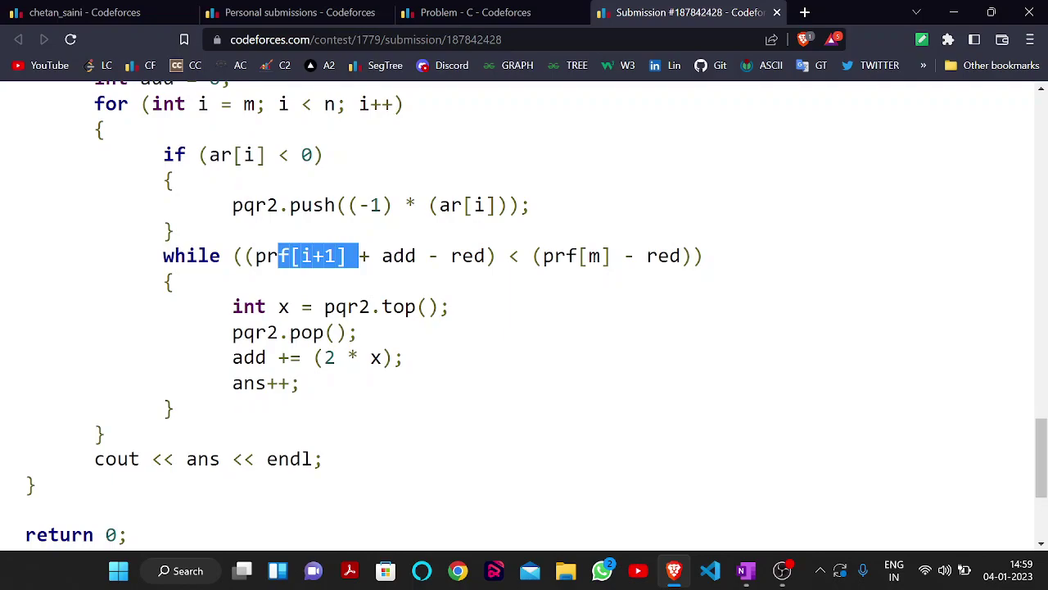
{"action": "left_click", "coordinate": [358, 256]}
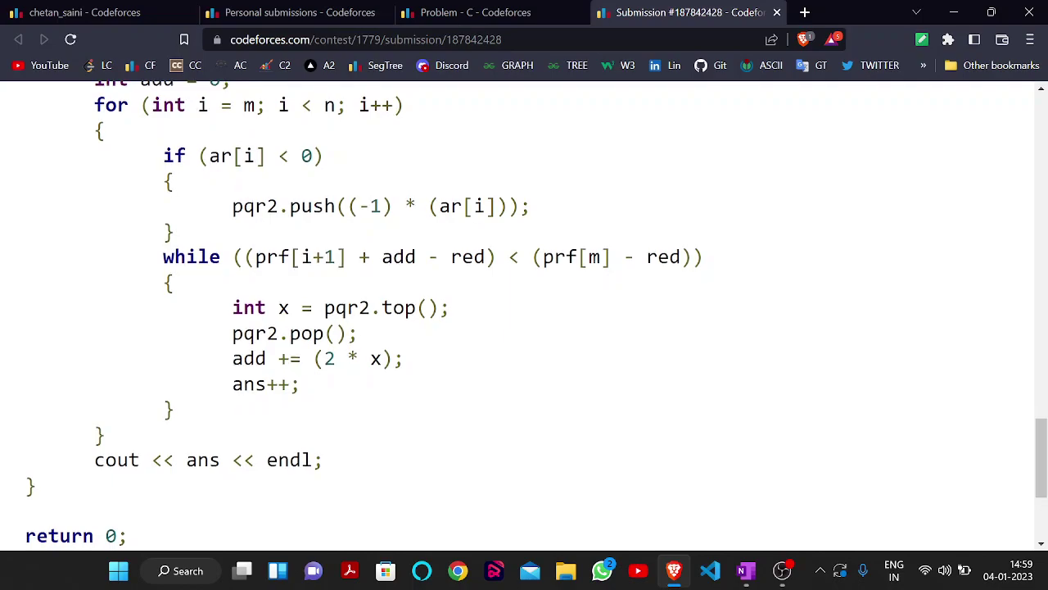
{"action": "left_click_drag", "start_coordinate": [428, 256], "coordinate": [382, 256]}
{"action": "left_click", "coordinate": [437, 256]}
Step: Circle the (2*k) expression in the OneNote sketch, then return to the code
{"action": "left_click", "coordinate": [746, 571]}
{"action": "scroll", "coordinate": [735, 487], "scroll_direction": "down", "scroll_amount": 10}
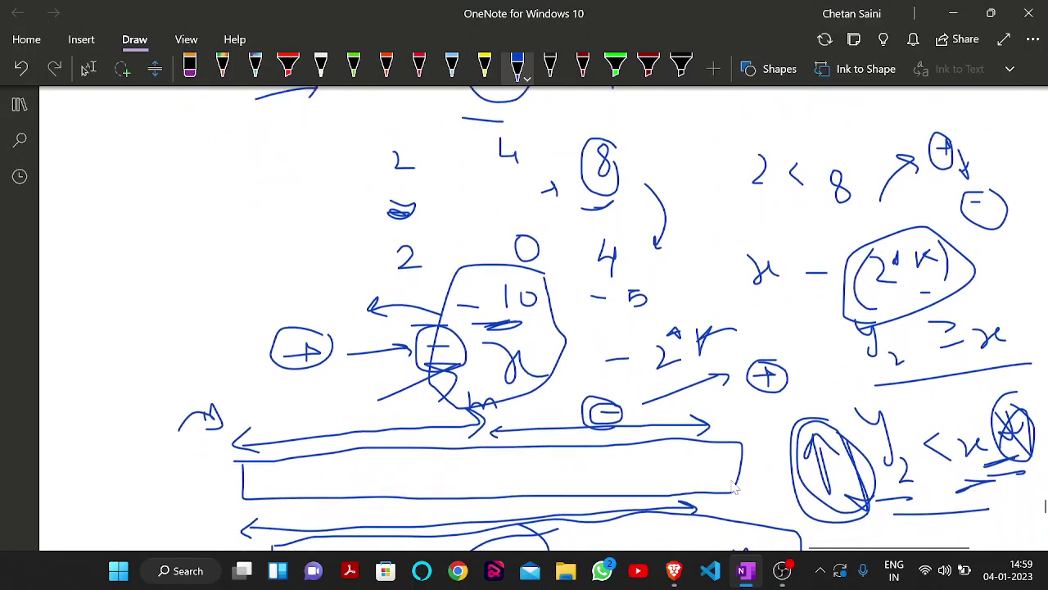
{"action": "mouse_move", "coordinate": [698, 325]}
{"action": "left_mouse_down"}
{"action": "mouse_move", "coordinate": [801, 322]}
{"action": "mouse_move", "coordinate": [762, 209]}
{"action": "mouse_move", "coordinate": [837, 317]}
{"action": "left_mouse_up"}
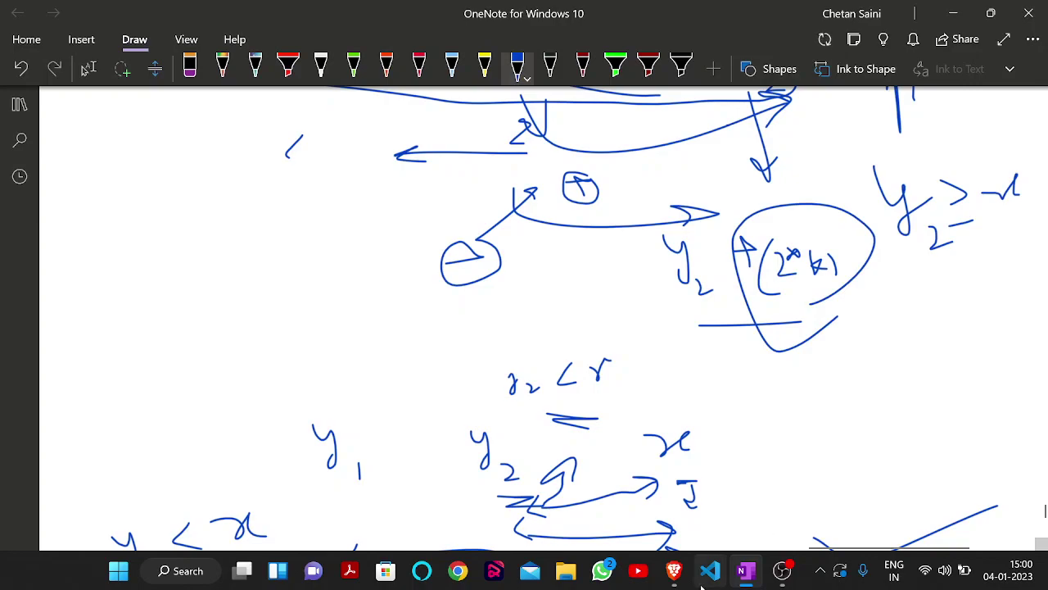
{"action": "left_click", "coordinate": [674, 570]}
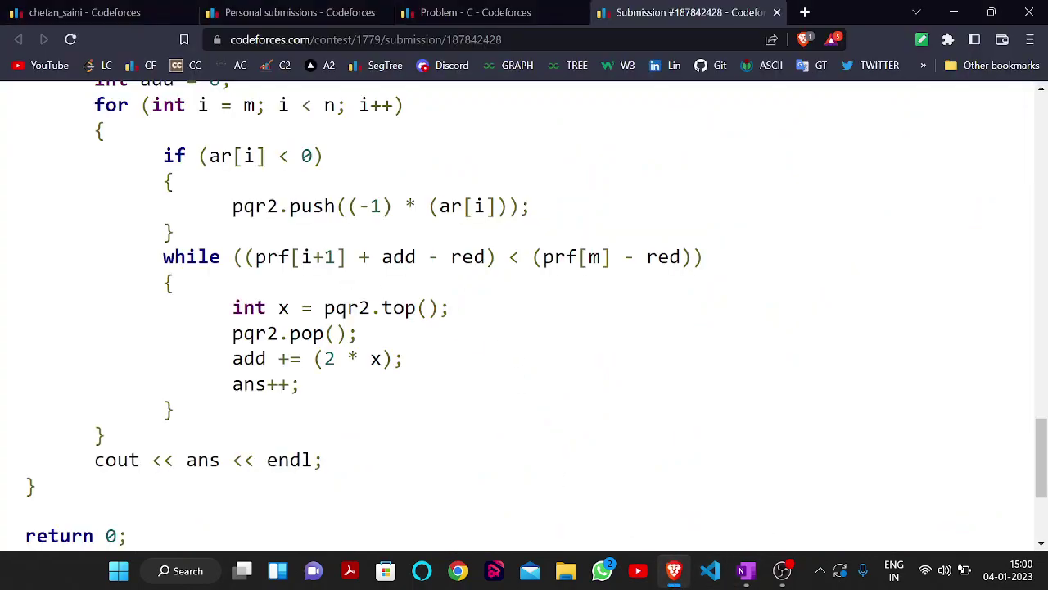
{"action": "left_click_drag", "start_coordinate": [394, 256], "coordinate": [416, 256]}
{"action": "left_click", "coordinate": [416, 256]}
{"action": "left_click_drag", "start_coordinate": [487, 257], "coordinate": [440, 256]}
{"action": "scroll", "coordinate": [440, 270], "scroll_direction": "up", "scroll_amount": 4}
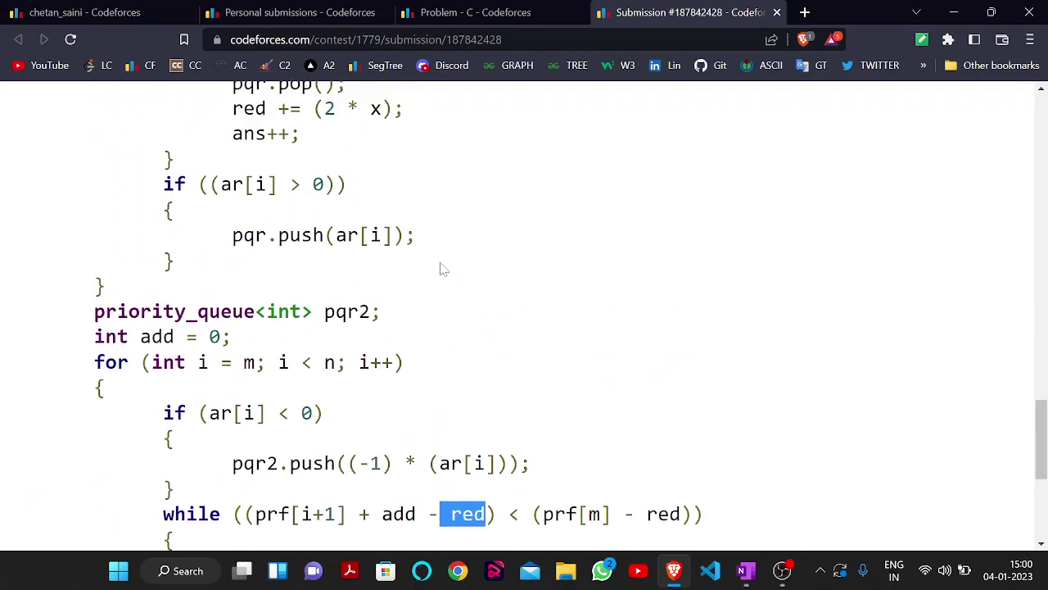
{"action": "left_click_drag", "start_coordinate": [335, 330], "coordinate": [386, 196]}
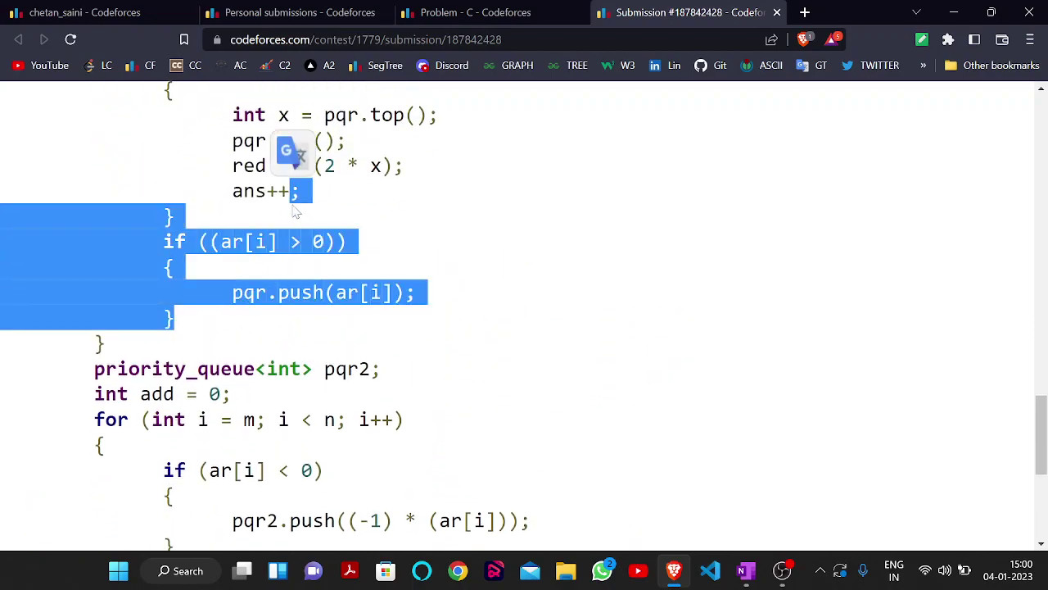
{"action": "left_click", "coordinate": [386, 197]}
{"action": "scroll", "coordinate": [386, 196], "scroll_direction": "down", "scroll_amount": 3}
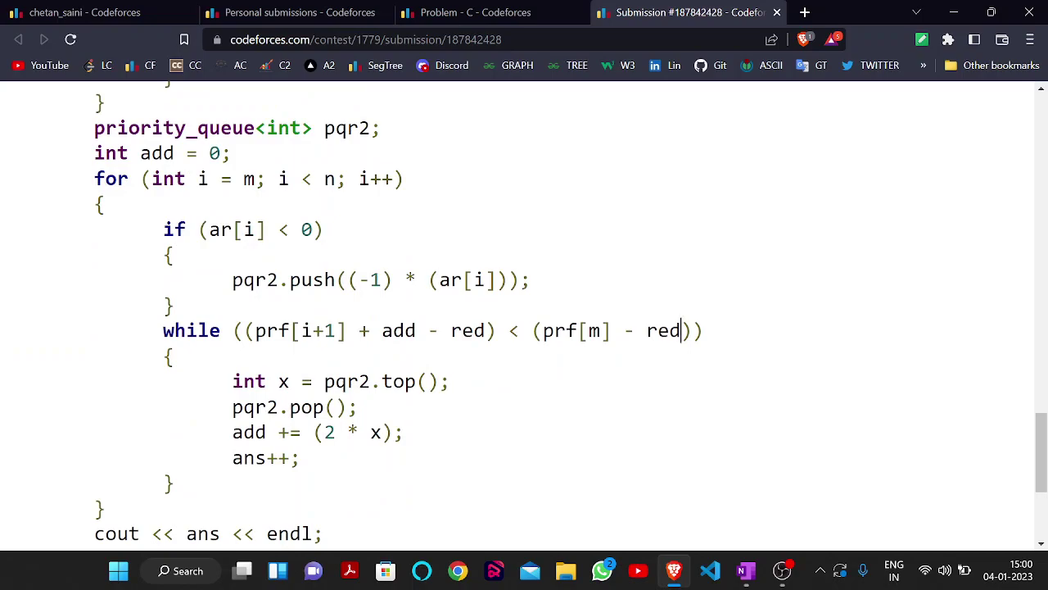
{"action": "left_click_drag", "start_coordinate": [681, 330], "coordinate": [557, 330]}
{"action": "double_click", "coordinate": [595, 330]}
{"action": "scroll", "coordinate": [593, 344], "scroll_direction": "down", "scroll_amount": 1}
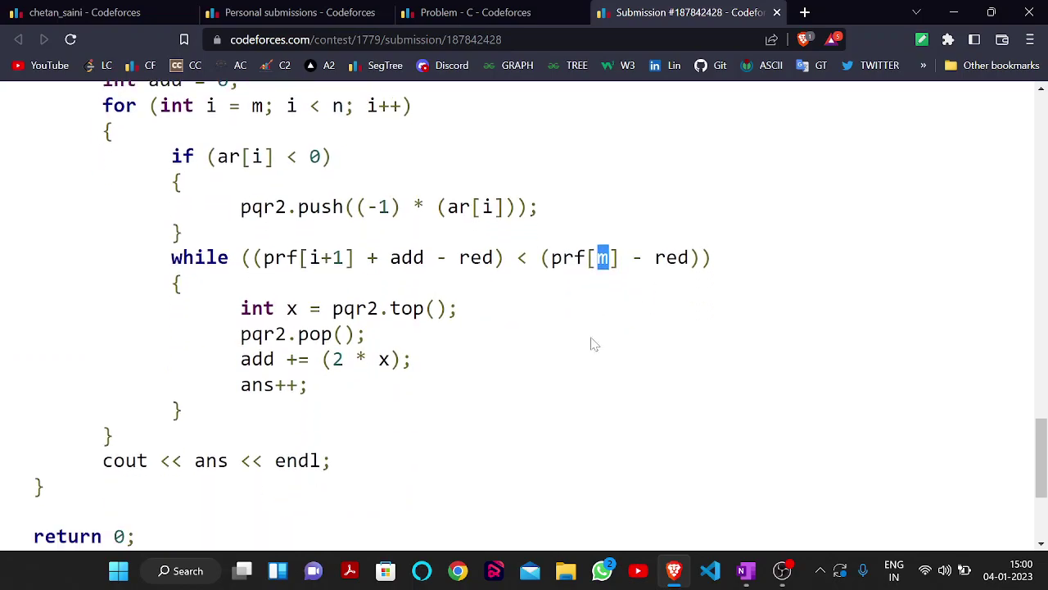
{"action": "left_click", "coordinate": [655, 244]}
{"action": "left_click_drag", "start_coordinate": [655, 244], "coordinate": [492, 261]}
{"action": "left_click", "coordinate": [495, 263]}
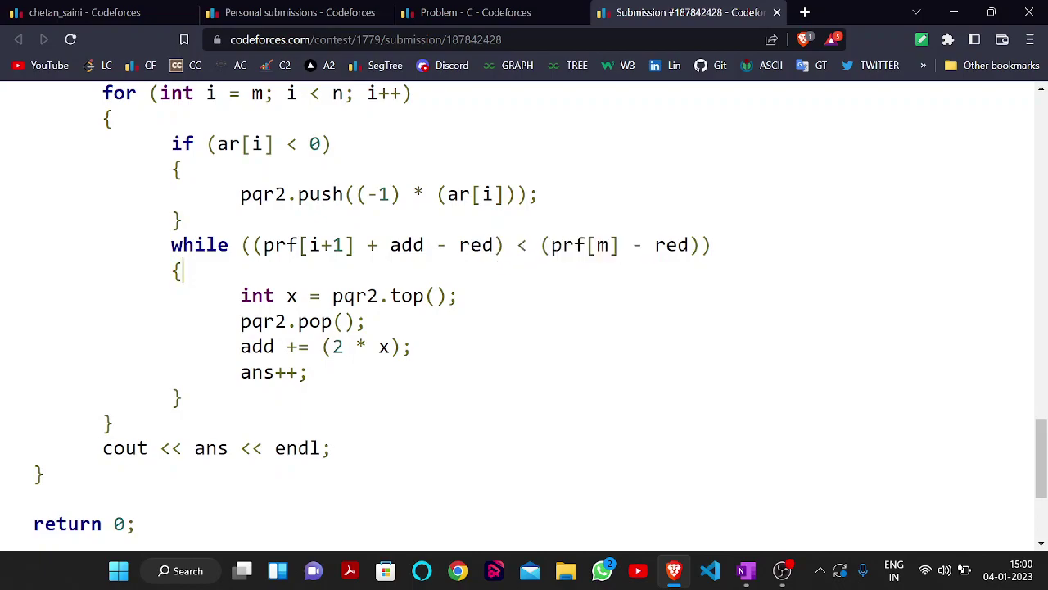
{"action": "left_click_drag", "start_coordinate": [356, 296], "coordinate": [298, 296]}
{"action": "left_click", "coordinate": [333, 347]}
{"action": "left_click_drag", "start_coordinate": [333, 347], "coordinate": [273, 321]}
{"action": "left_click", "coordinate": [310, 372]}
{"action": "left_click_drag", "start_coordinate": [346, 347], "coordinate": [297, 346]}
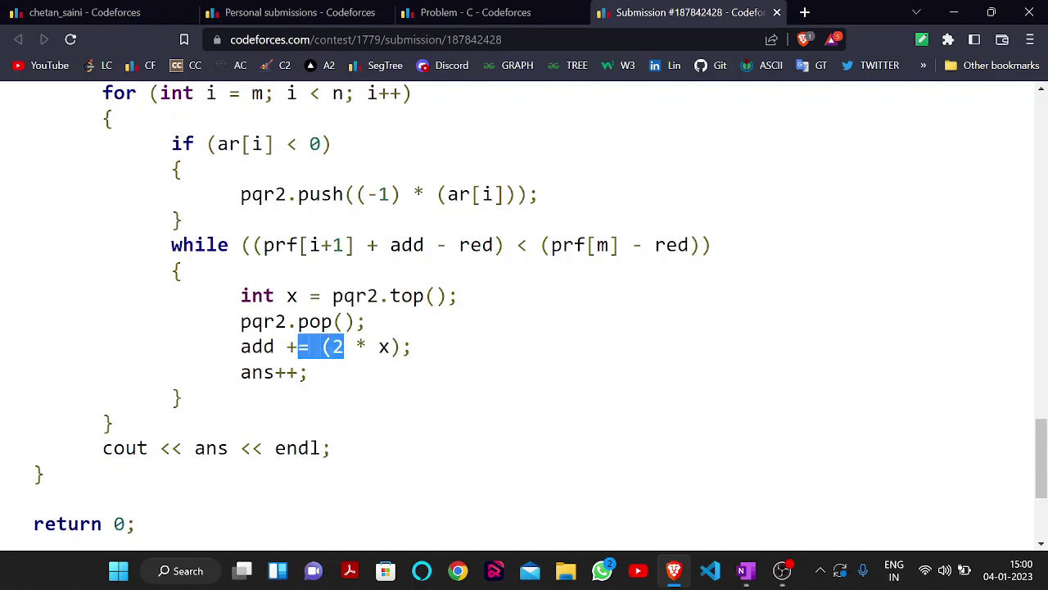
{"action": "left_click_drag", "start_coordinate": [344, 373], "coordinate": [274, 372]}
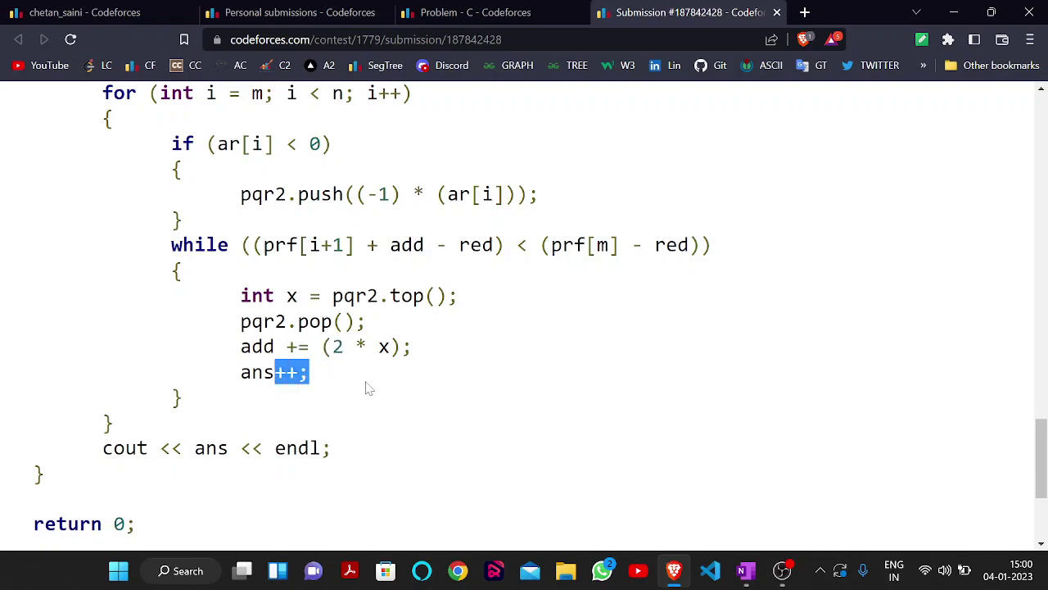
{"action": "left_click", "coordinate": [369, 389]}
{"action": "scroll", "coordinate": [369, 389], "scroll_direction": "up", "scroll_amount": 1}
{"action": "scroll", "coordinate": [369, 389], "scroll_direction": "down", "scroll_amount": 1}
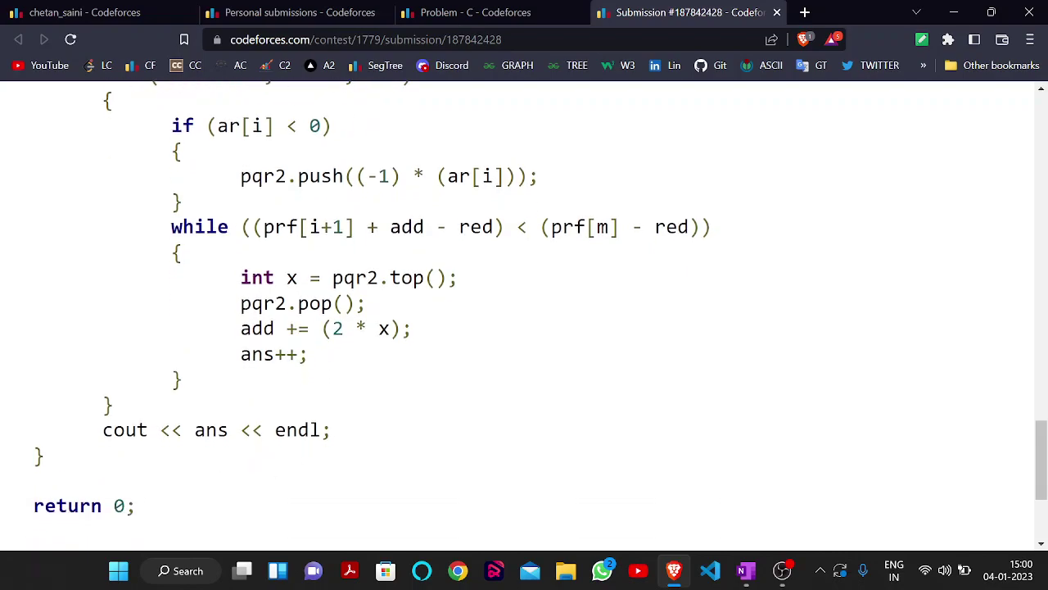
{"action": "left_click_drag", "start_coordinate": [275, 430], "coordinate": [124, 430]}
{"action": "left_click", "coordinate": [272, 434]}
{"action": "scroll", "coordinate": [272, 443], "scroll_direction": "up", "scroll_amount": 1}
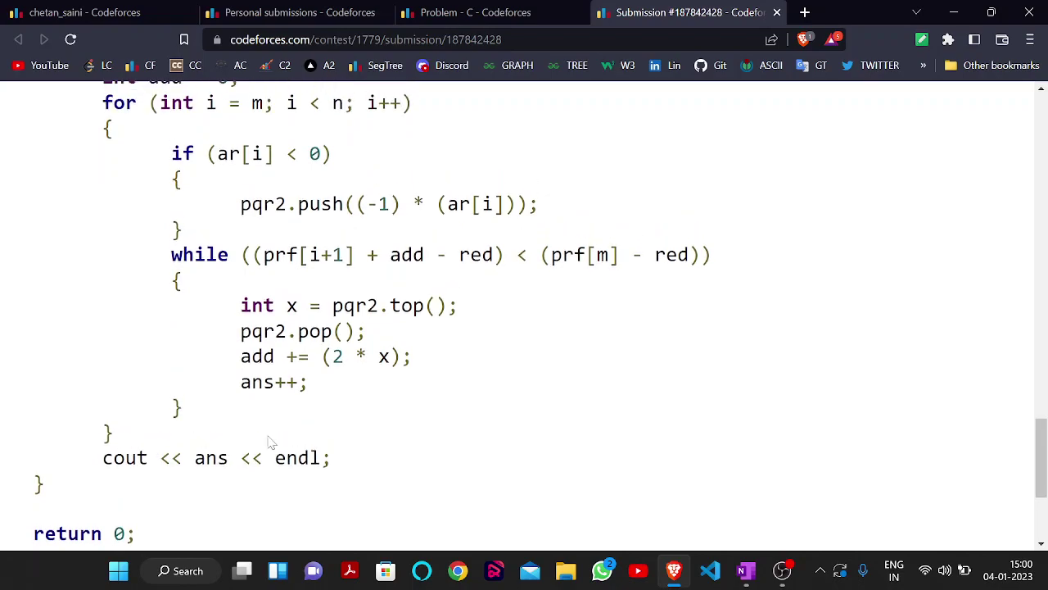